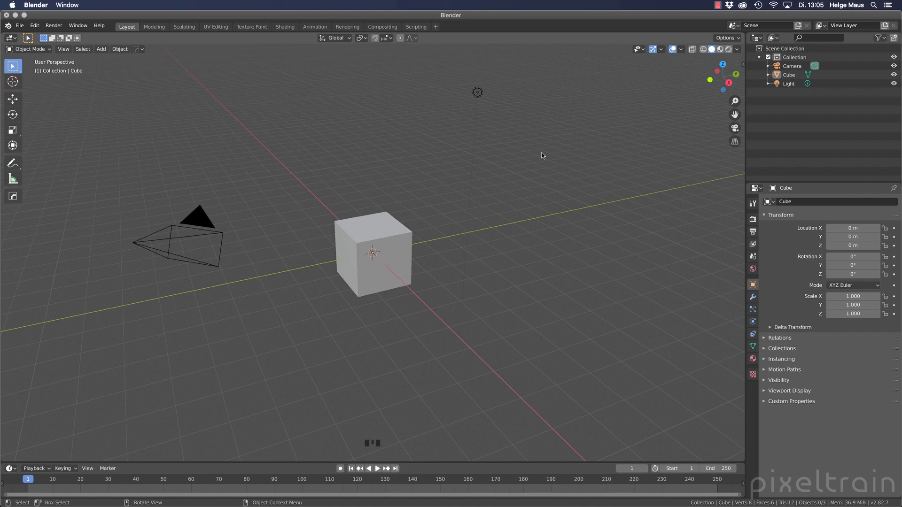
Step: Delete the default cube from the scene
click(411, 278)
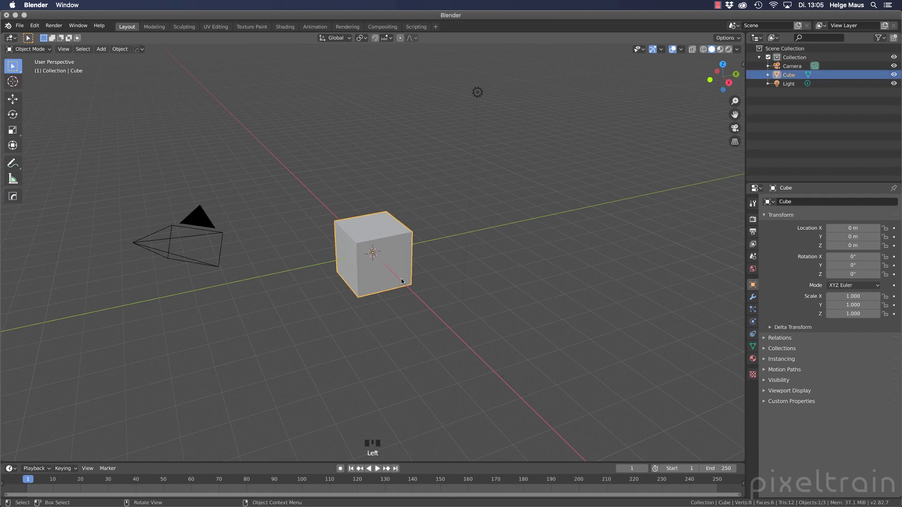
key(x)
click(401, 280)
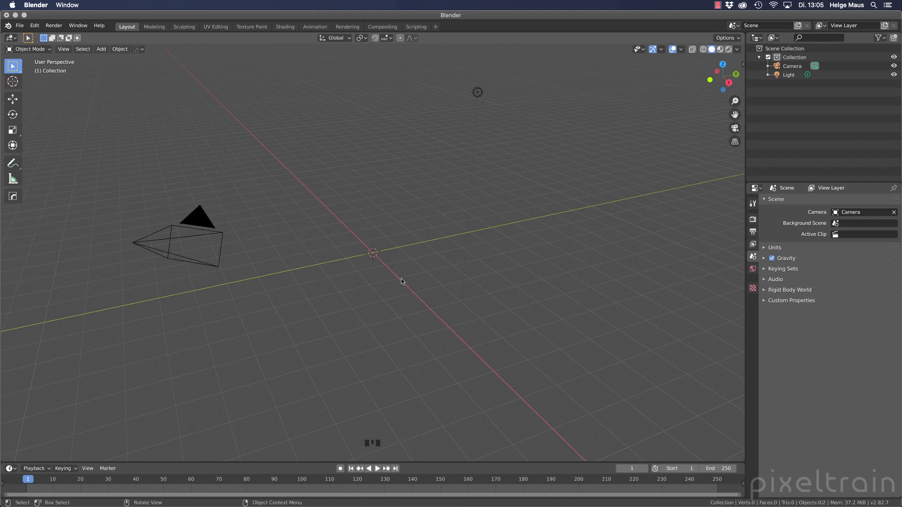
Step: Switch to the top view and add a Bezier curve at the world origin
key(KP_7)
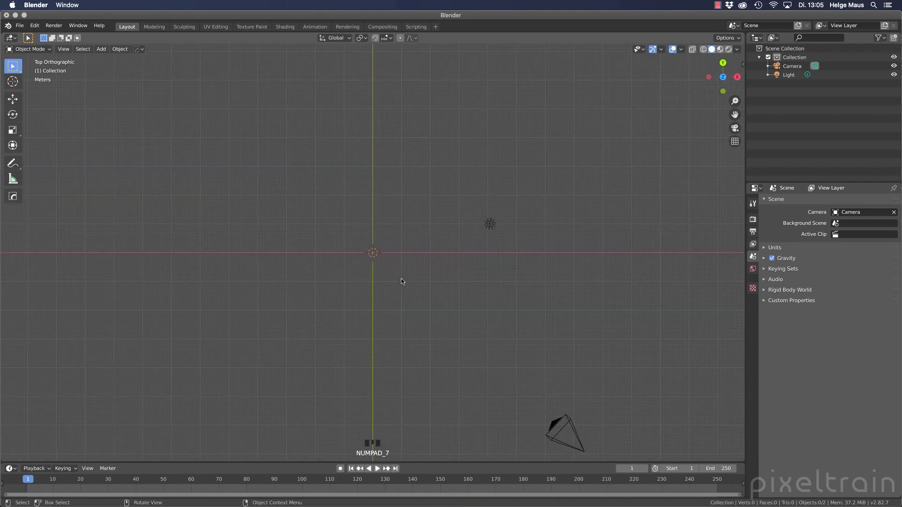
click(102, 49)
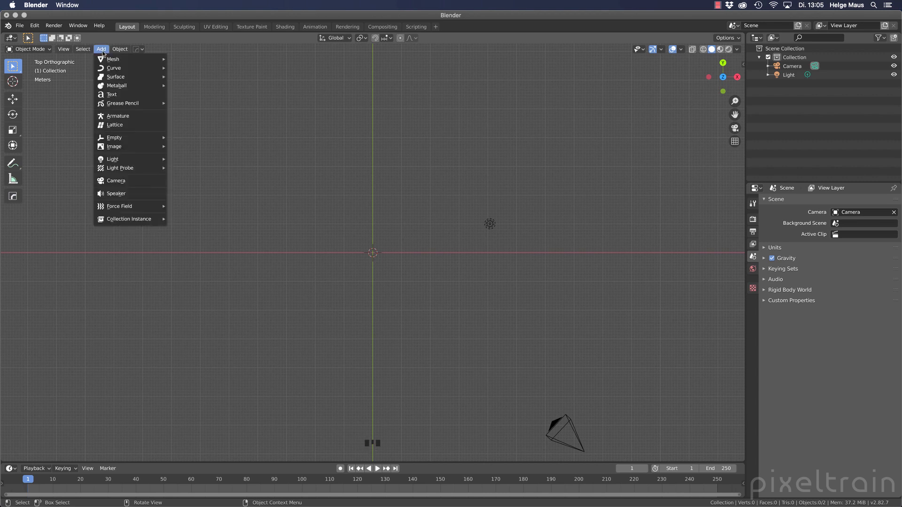
mouse_move(105, 68)
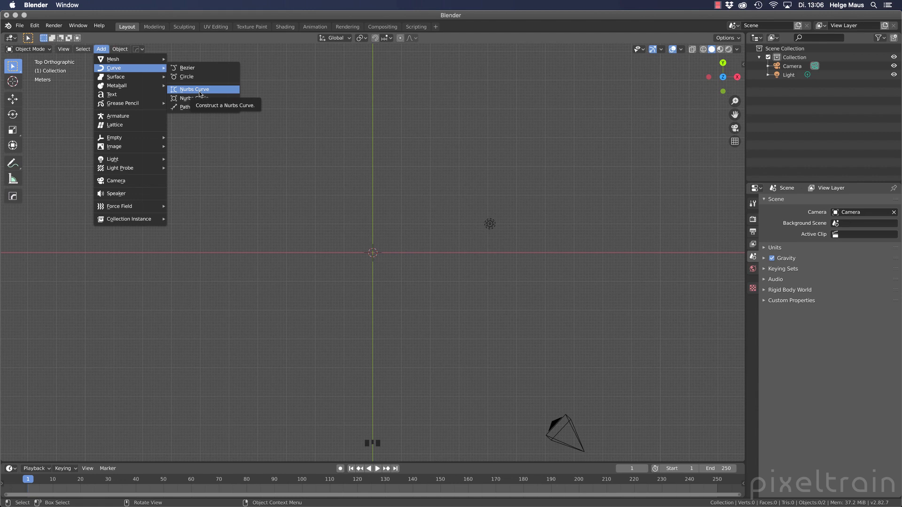
click(200, 68)
scroll(329, 274, up, 5)
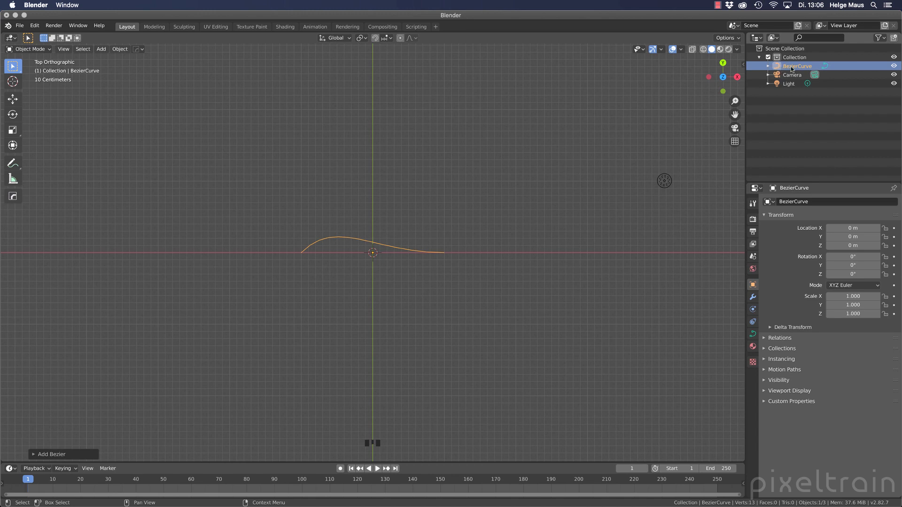
Step: Examine the Bezier curve's hierarchy in the outliner and display its curve data properties
click(768, 66)
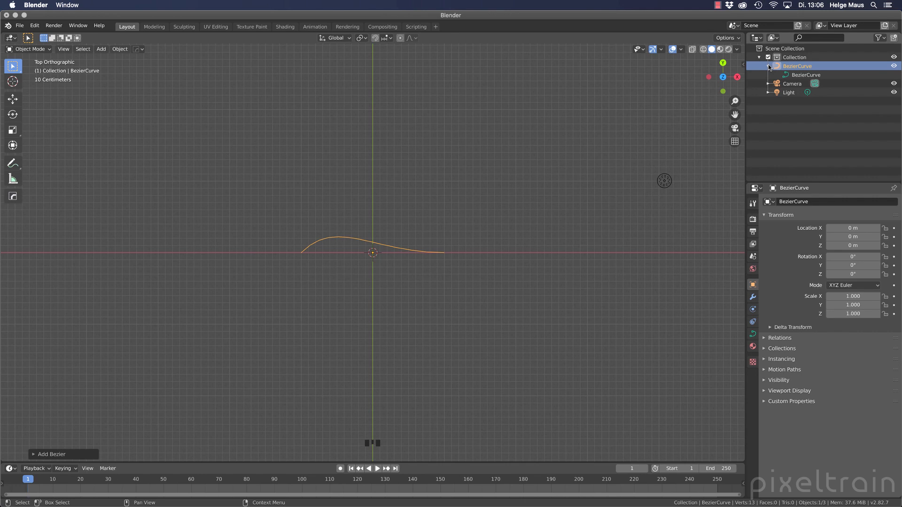
click(768, 66)
click(777, 67)
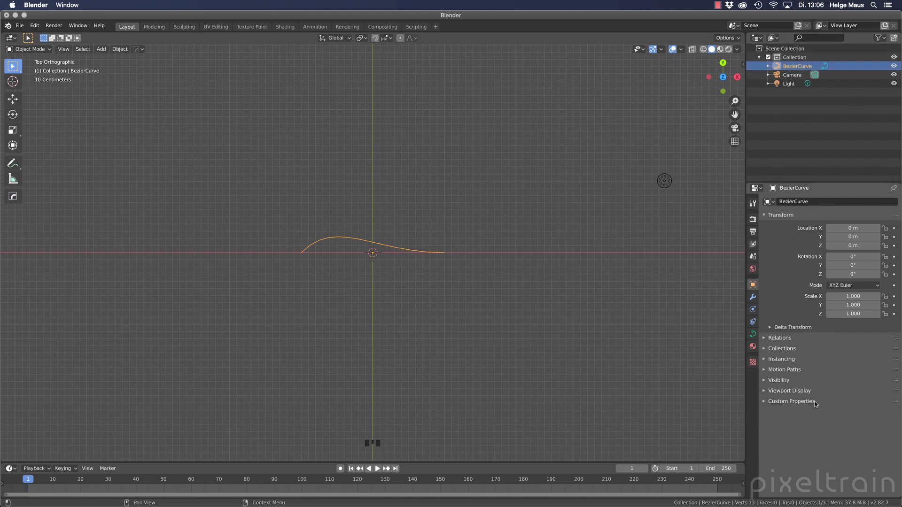
click(756, 337)
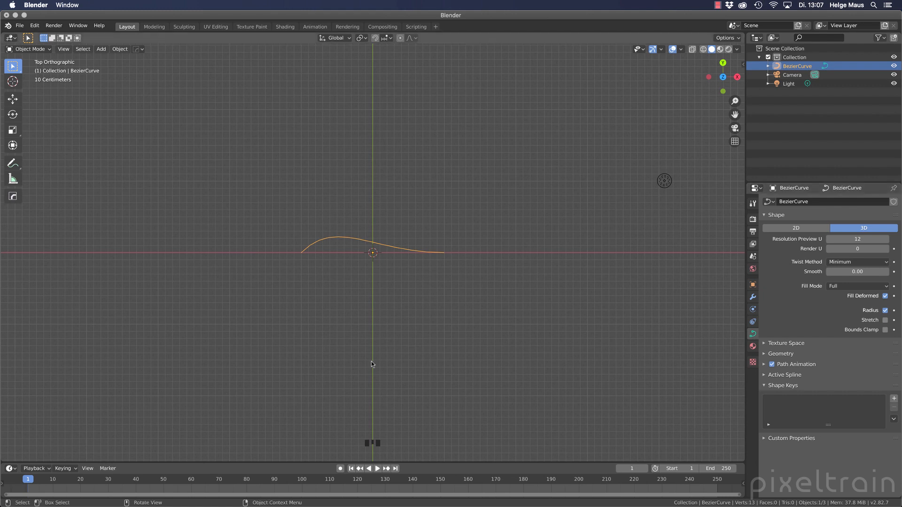
Step: Enter Edit Mode on the curve and move the upper handle of its left control point slightly up and outward
scroll(365, 253, up, 4)
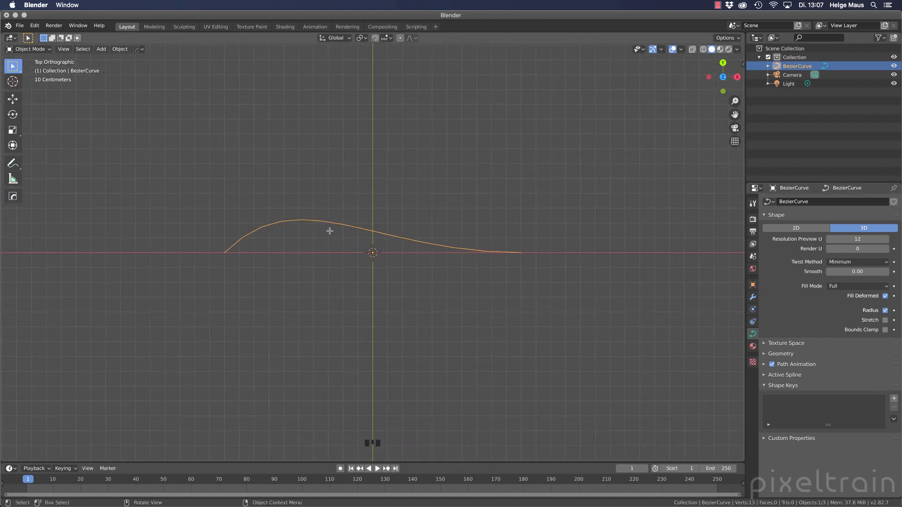
key(Tab)
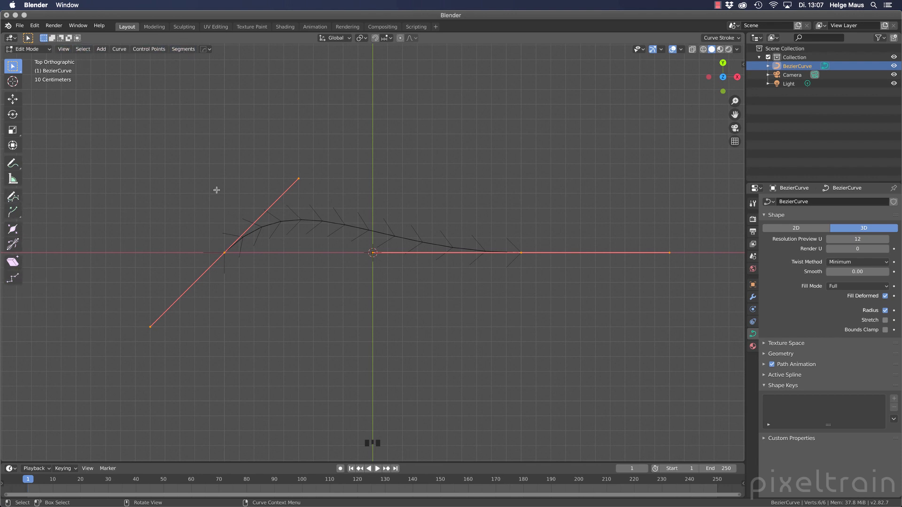
click(550, 269)
drag(506, 238, 546, 269)
click(223, 258)
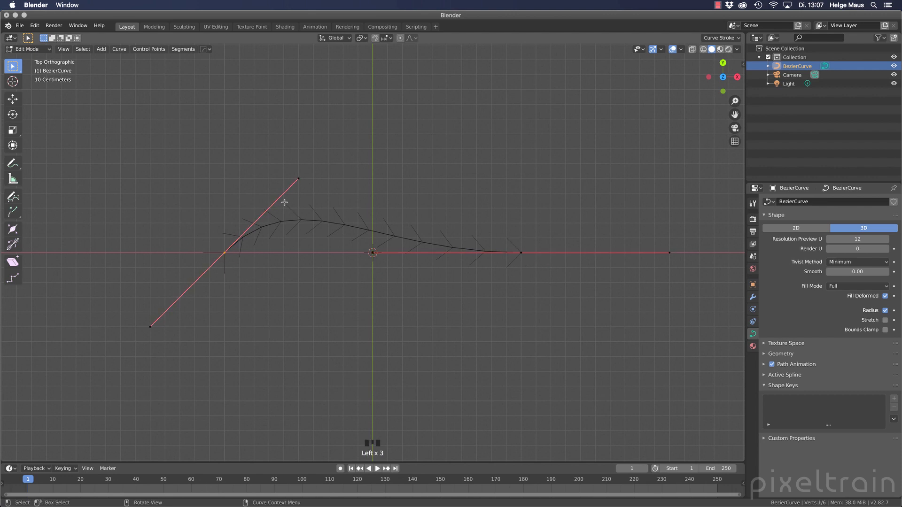
click(298, 178)
key(g)
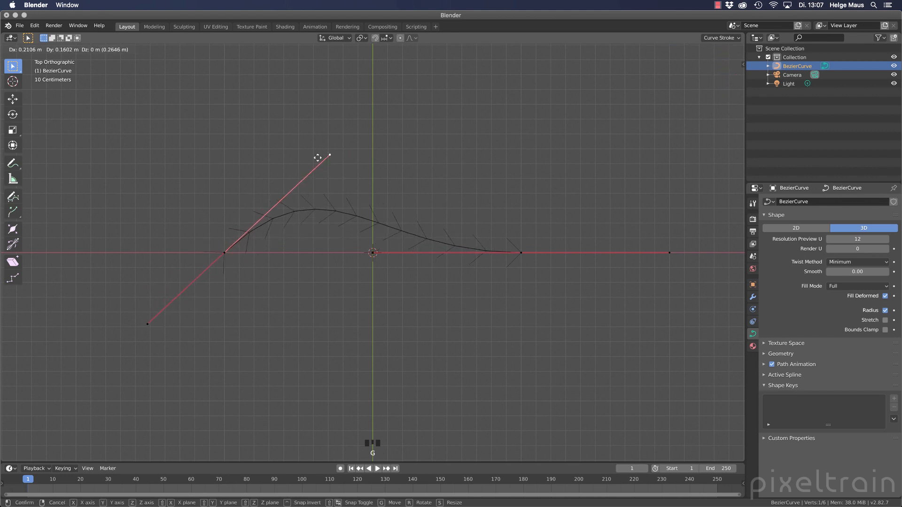
click(311, 156)
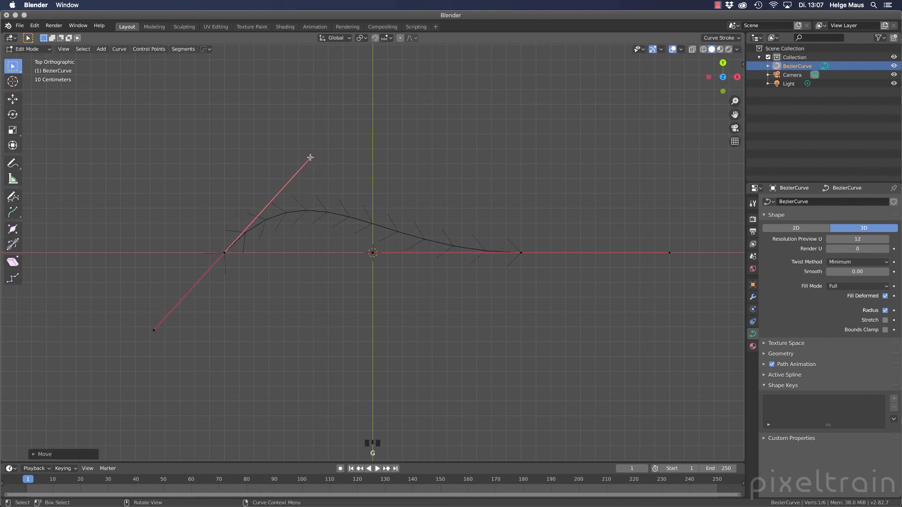
Step: Move the curve's right end control point slightly up and to the left
click(520, 252)
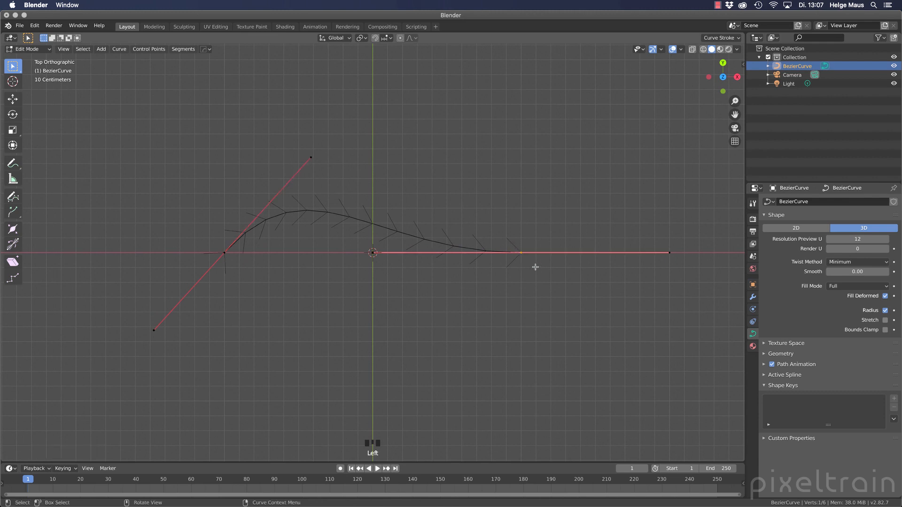
key(g)
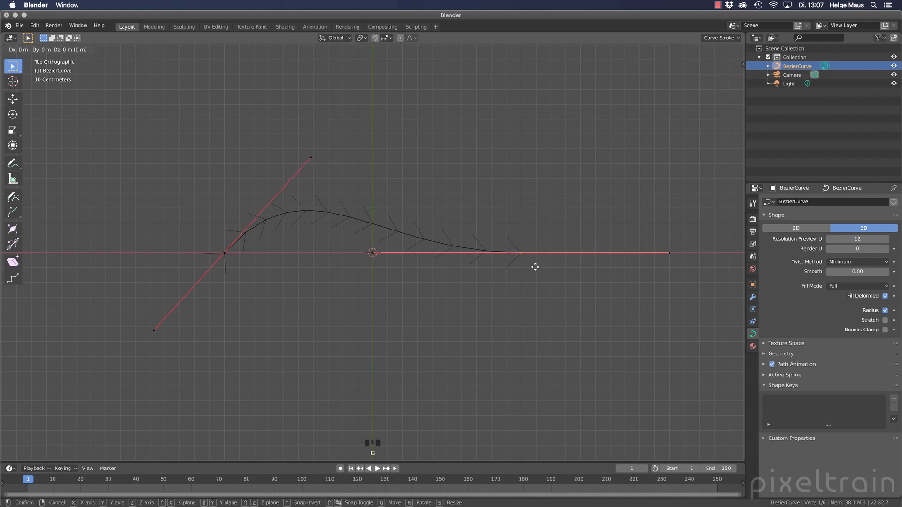
click(517, 256)
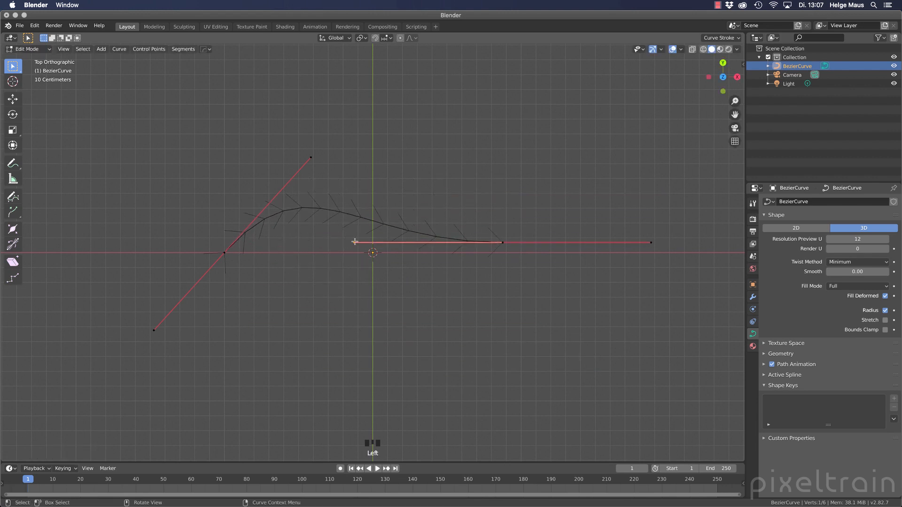
Step: Move the inner handle of the right control point down below the X axis, then shift it slightly left
click(650, 243)
click(351, 244)
key(g)
click(358, 344)
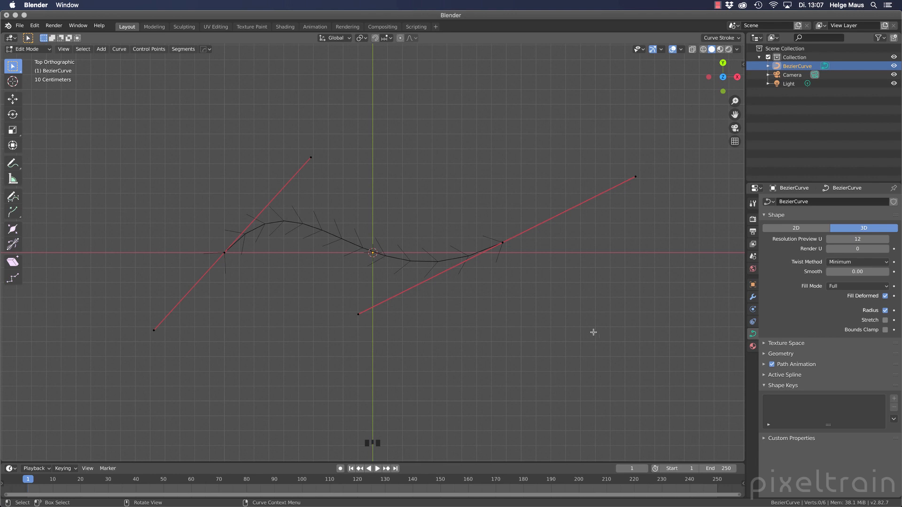
click(368, 325)
key(g)
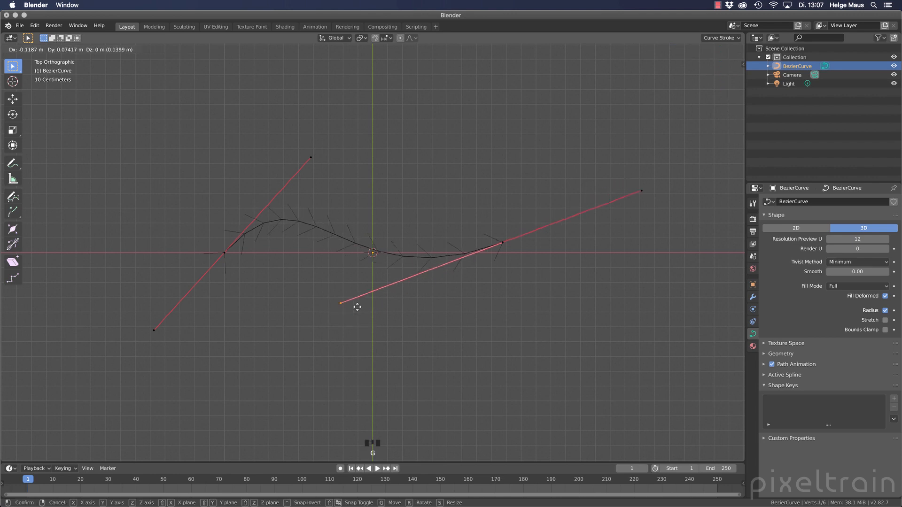
click(347, 321)
Step: Select both handles of the right control point and move them together slightly to the right
click(639, 189)
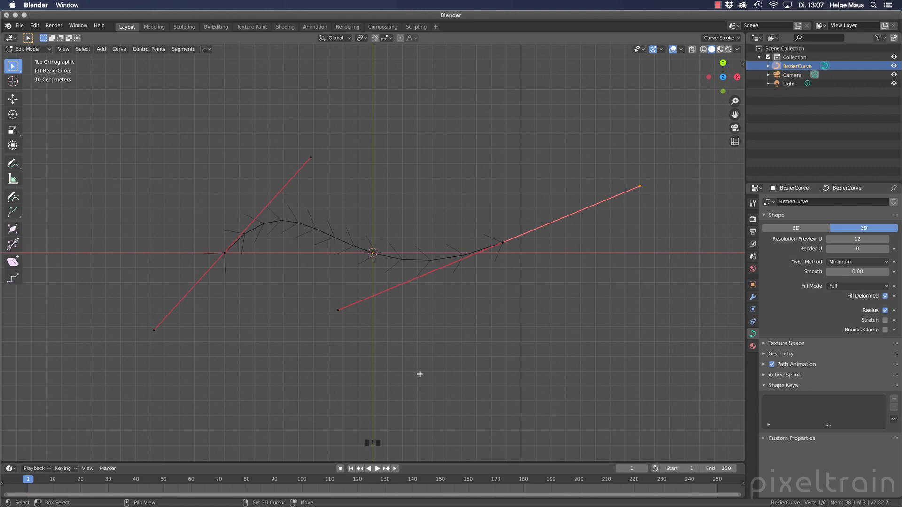
shift+click(321, 298)
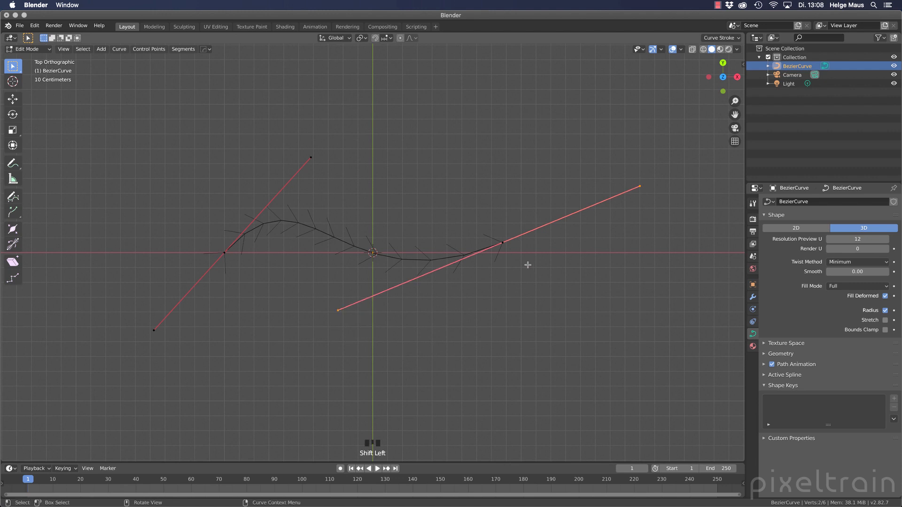
key(g)
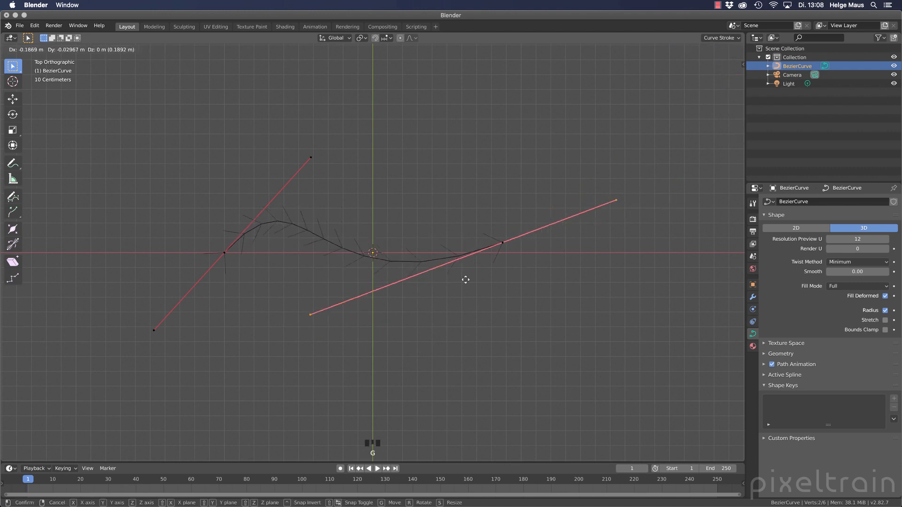
click(536, 257)
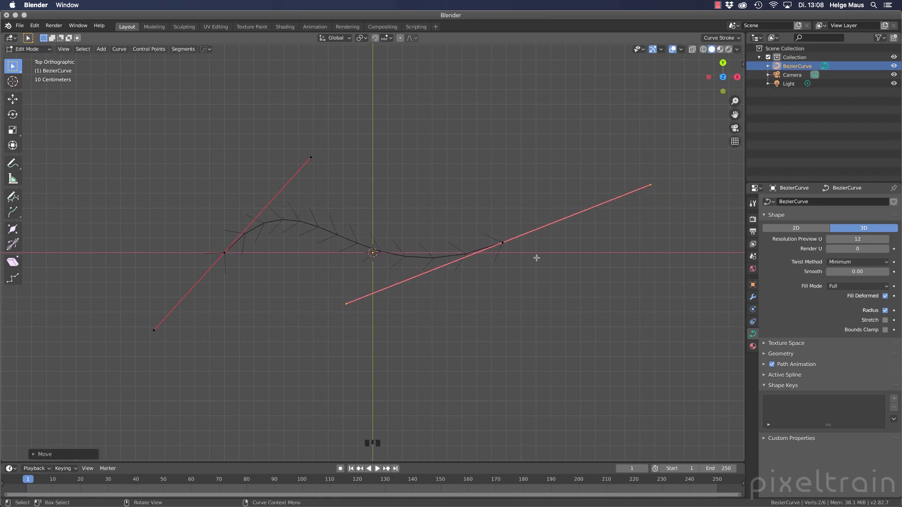
Step: Add the left control point to the handle selection, rotate the selection slightly clockwise, and deselect everything
shift+click(225, 253)
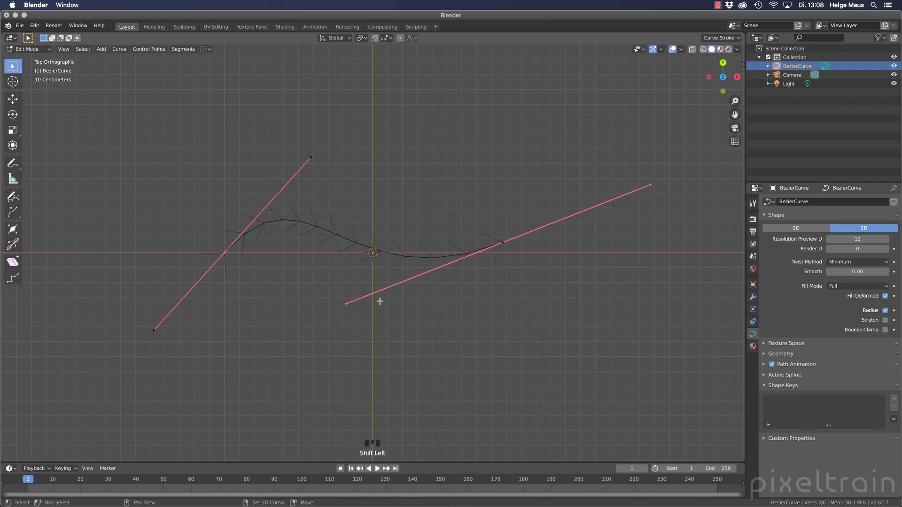
key(r)
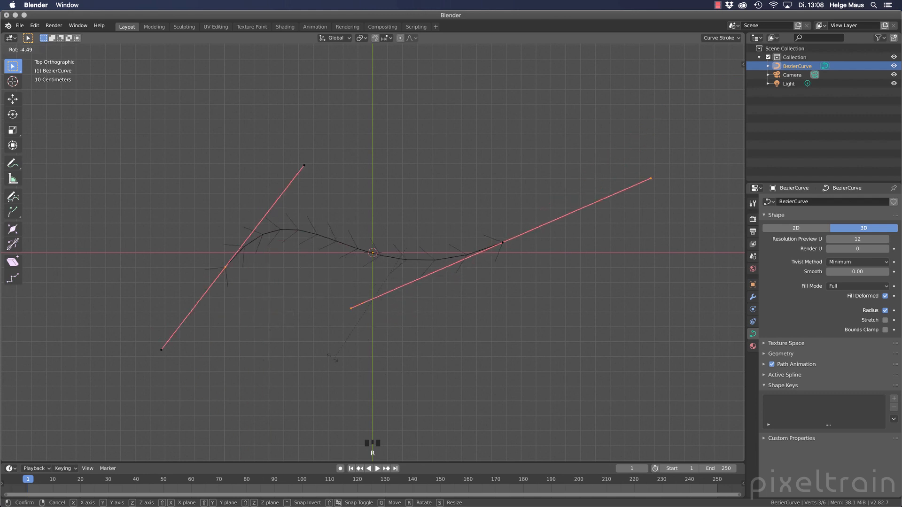
click(394, 309)
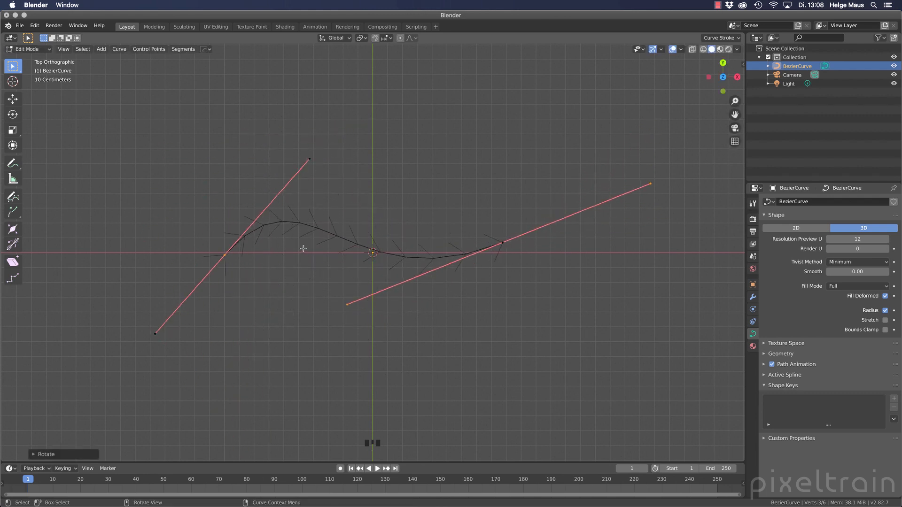
click(424, 190)
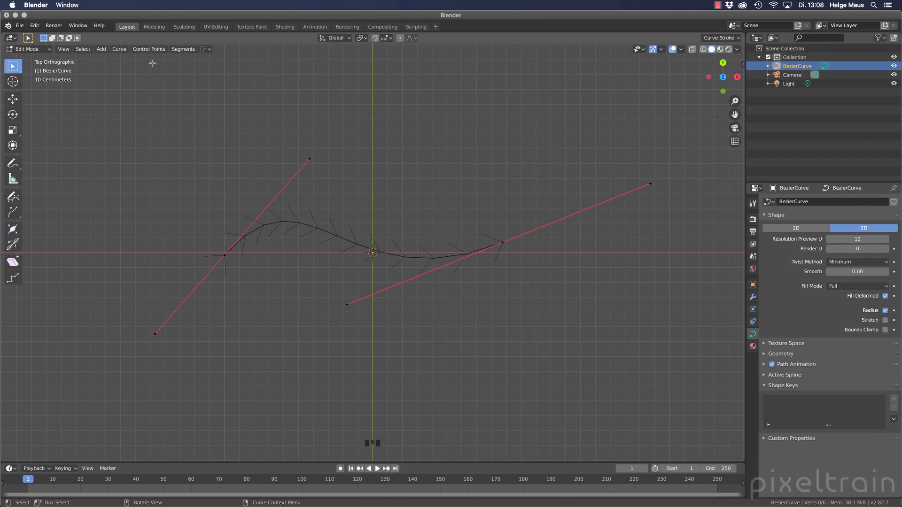
Step: Examine the curve data nested under the Bezier curve object in the outliner
click(102, 50)
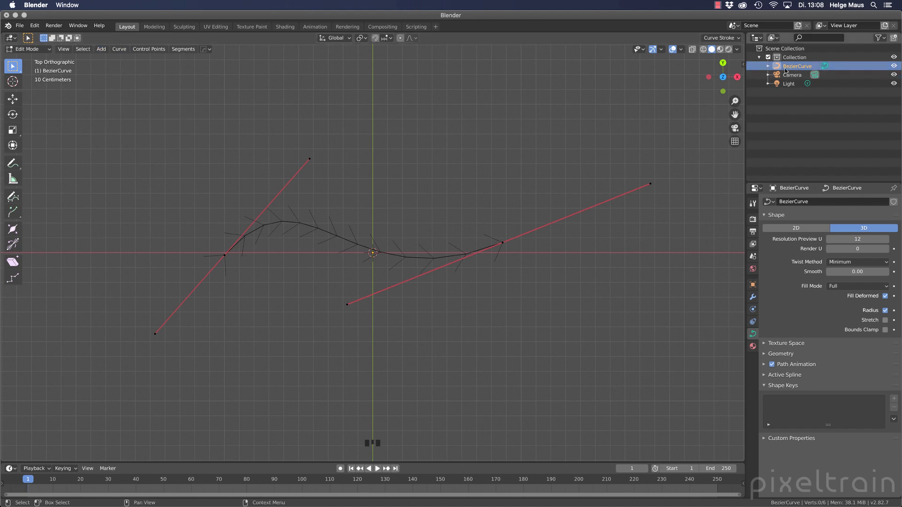
click(767, 66)
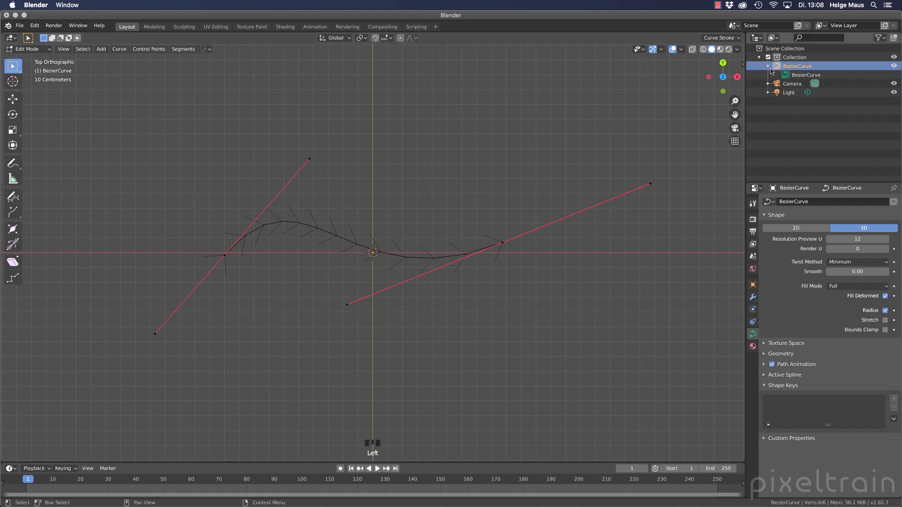
click(766, 66)
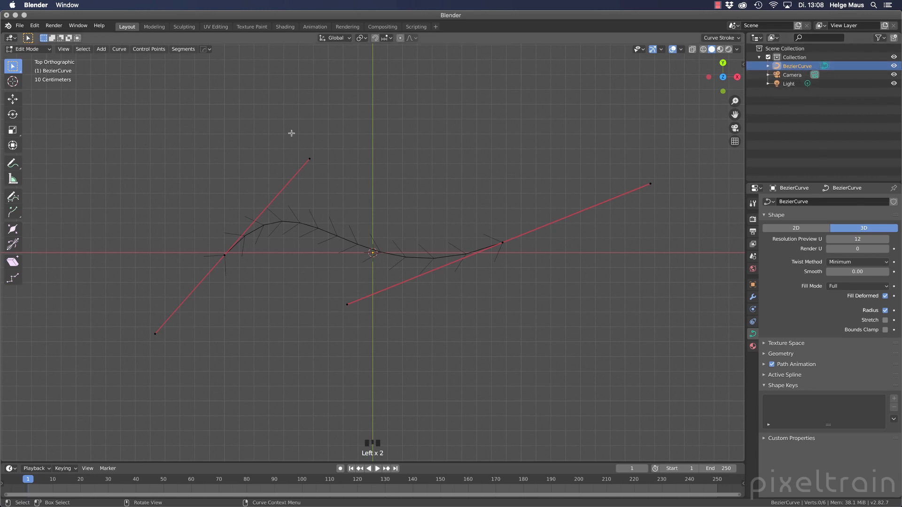
Step: Add a Bezier circle inside the same curve object and move it straight down below the open curve
click(102, 51)
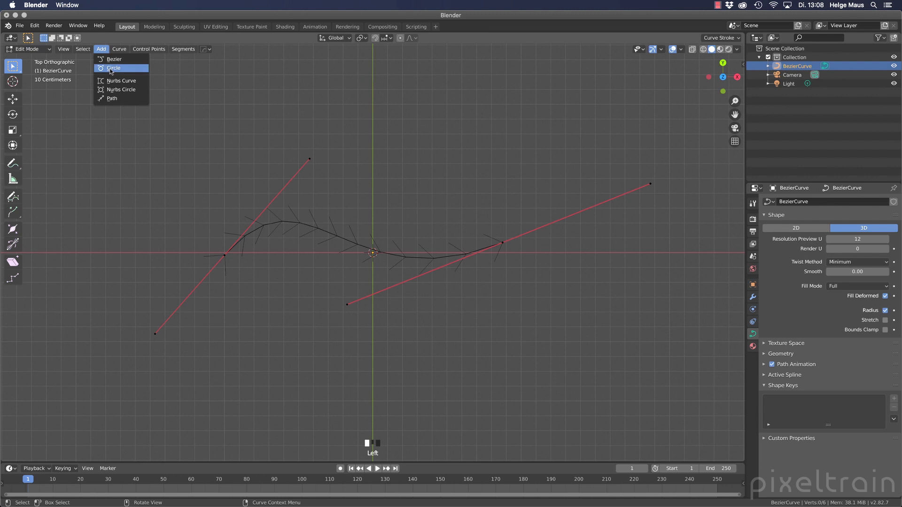
click(111, 67)
key(g)
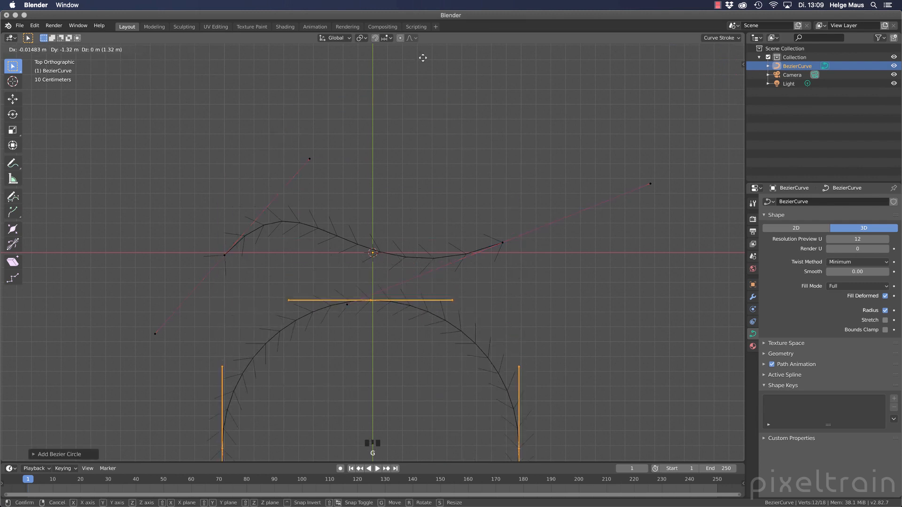
click(422, 115)
scroll(520, 248, down, 4)
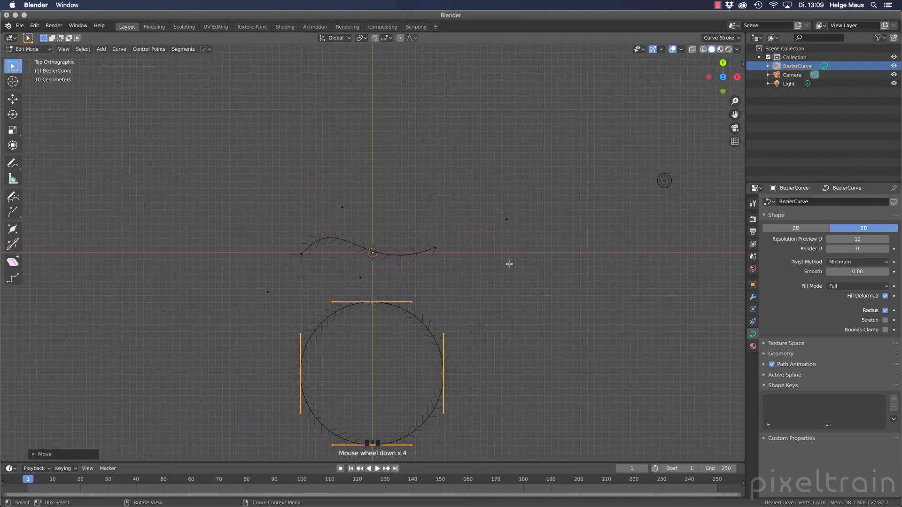
Step: Clear the selection and select only the Bezier circle's top control point
shift+middle_drag(510, 264, 487, 169)
scroll(487, 170, up, 1)
click(487, 170)
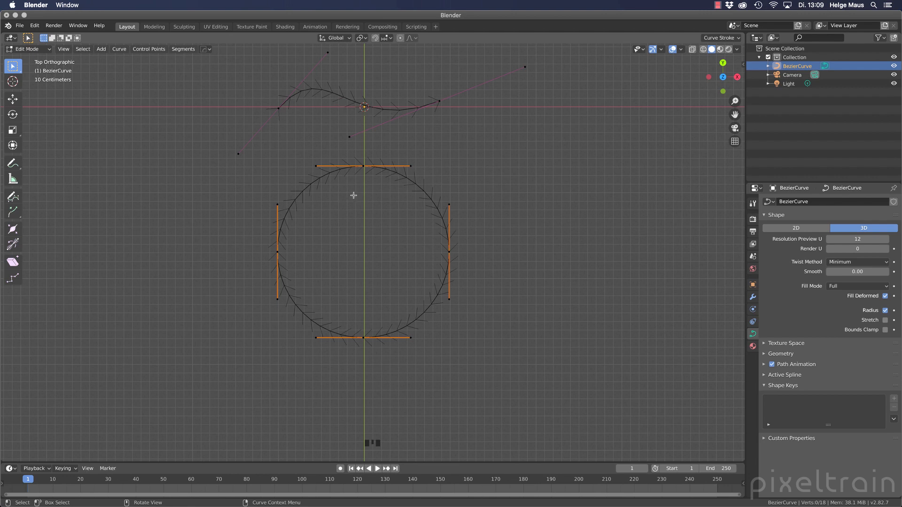
click(365, 165)
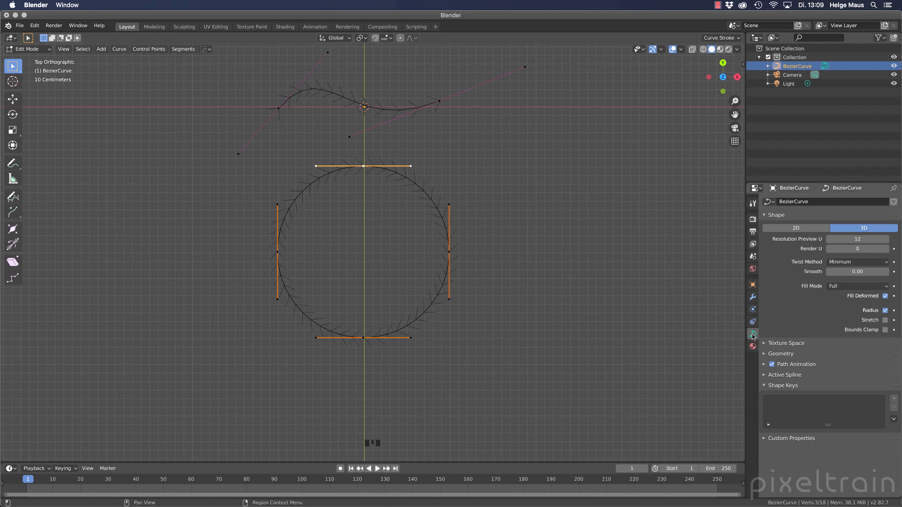
Step: Set the active spline's Resolution U to 7 for the Bezier circle and to 45 for the open curve above it
click(771, 364)
click(765, 375)
scroll(792, 331, down, 1)
scroll(792, 332, down, 4)
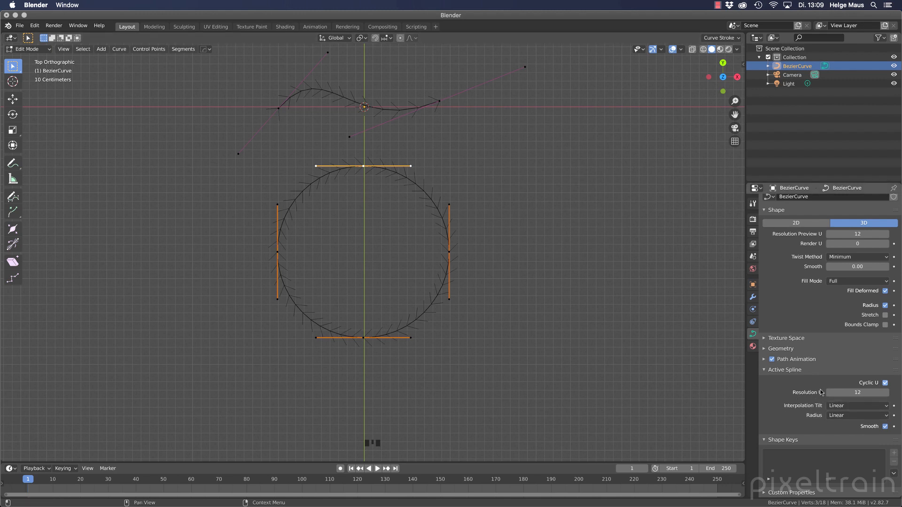
mouse_move(852, 392)
mouse_down()
mouse_move(829, 392)
mouse_move(869, 393)
mouse_move(824, 392)
mouse_move(845, 392)
mouse_up()
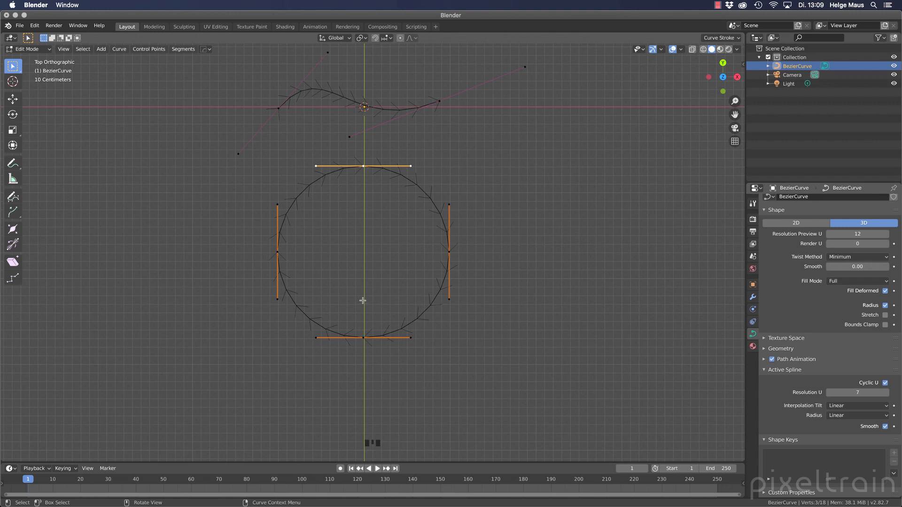
click(439, 101)
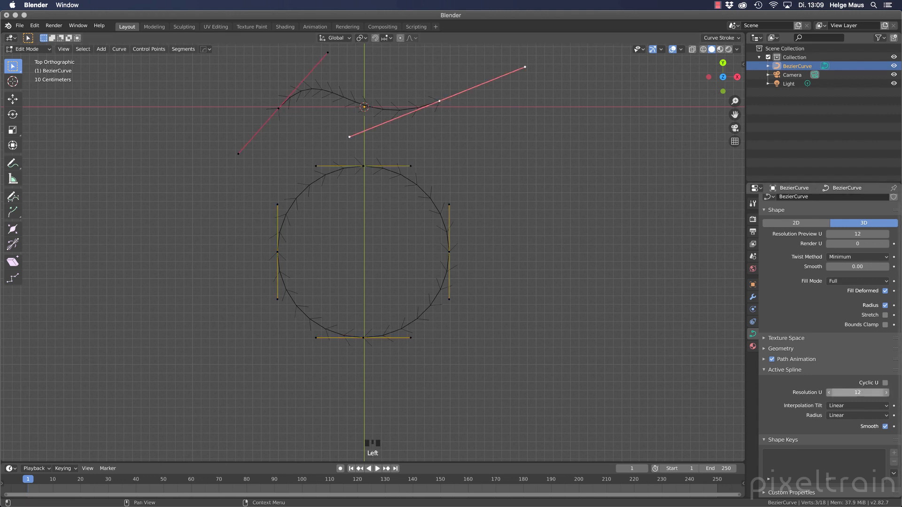
drag(859, 392, 883, 393)
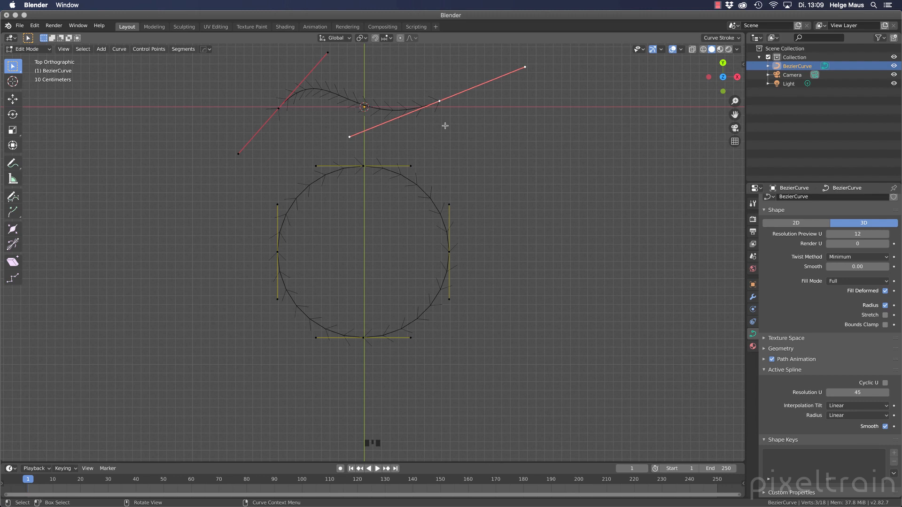
Step: Select the circle's top control point and convert its spline type to Poly
click(363, 167)
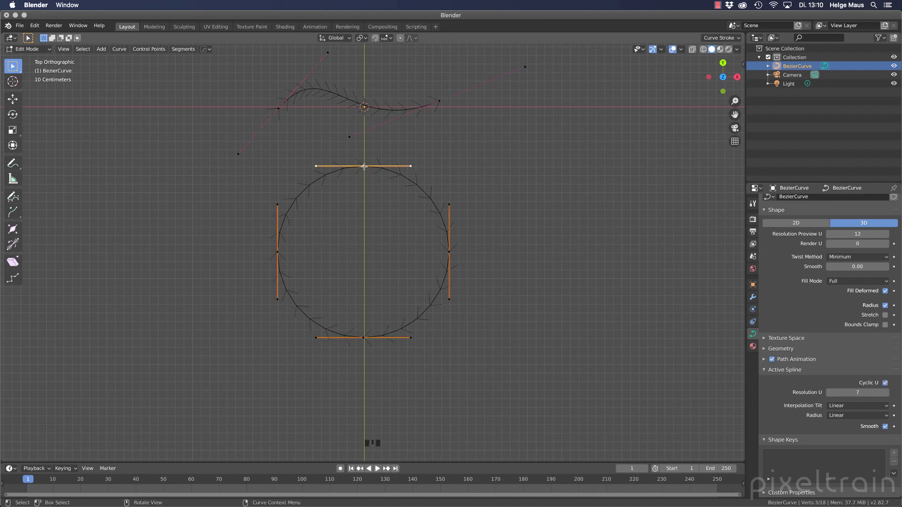
click(118, 51)
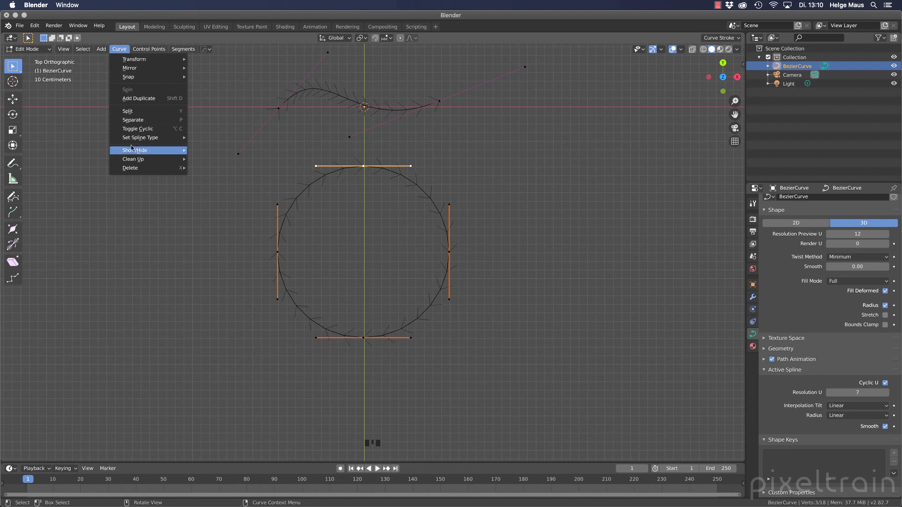
mouse_move(132, 139)
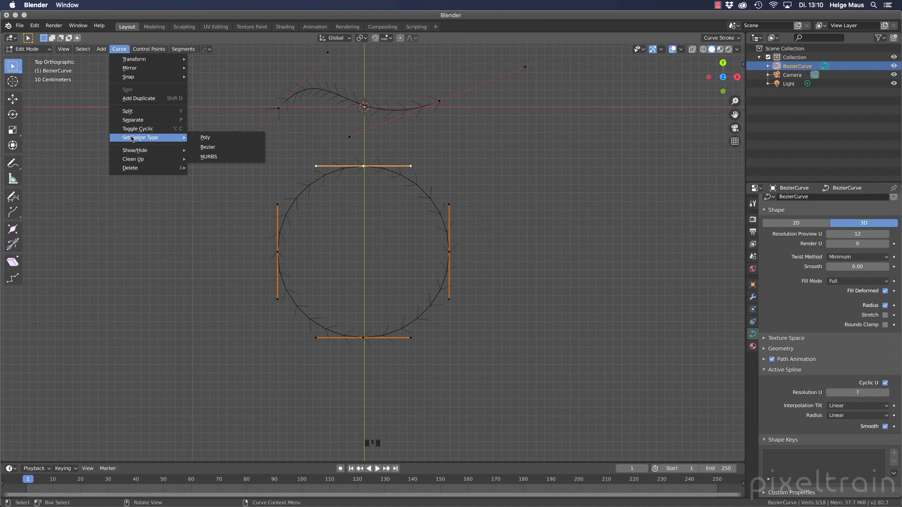
click(214, 138)
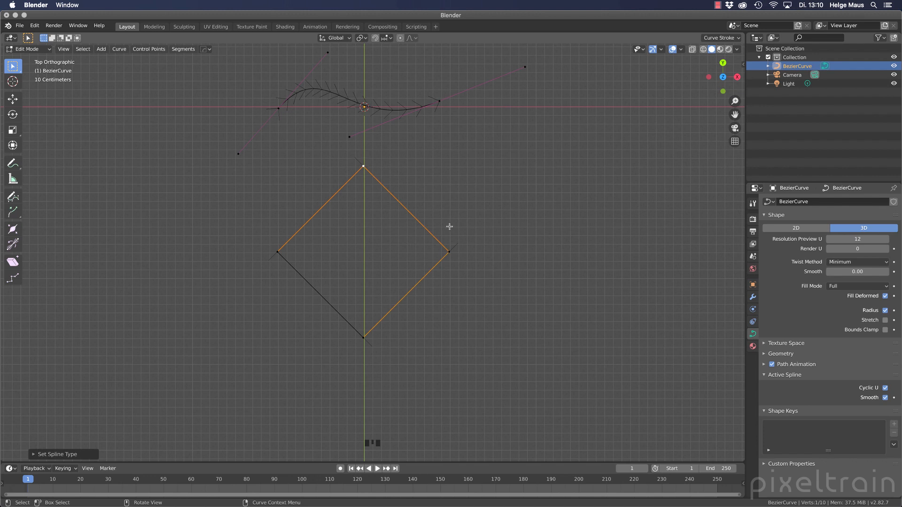
click(122, 73)
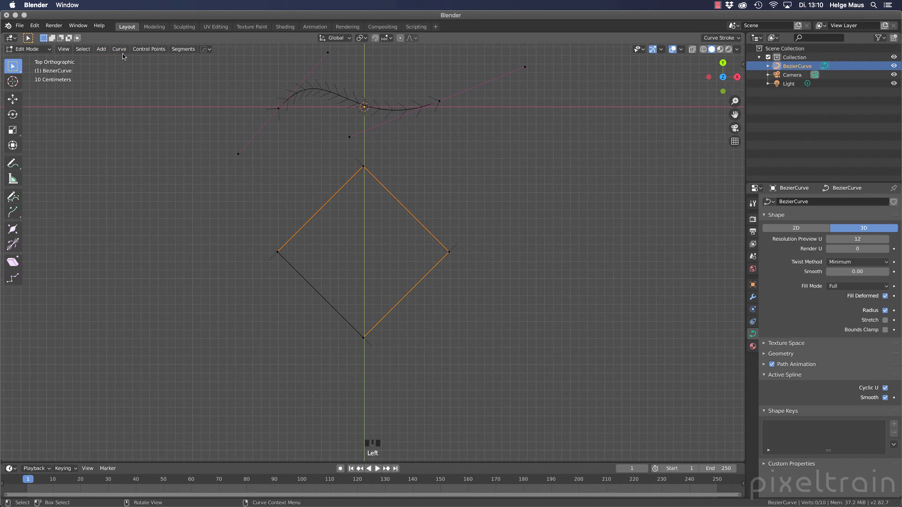
click(120, 50)
mouse_move(168, 139)
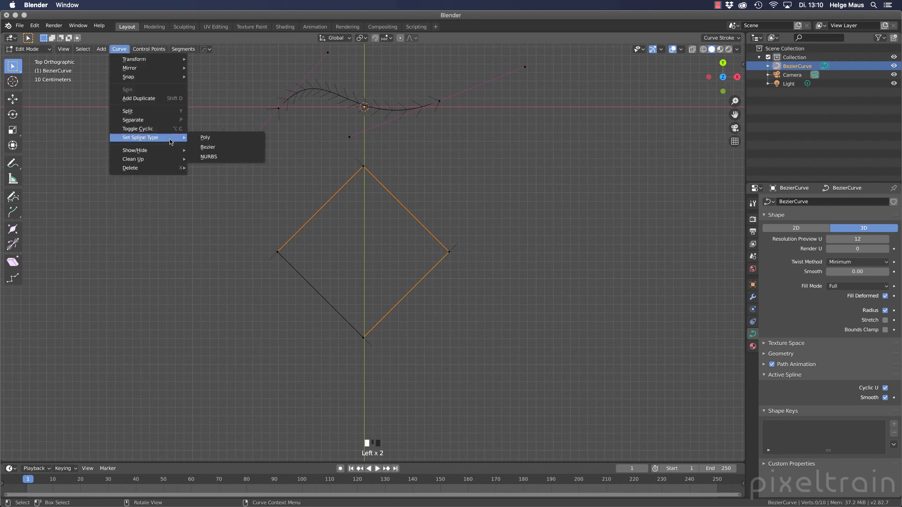
click(230, 148)
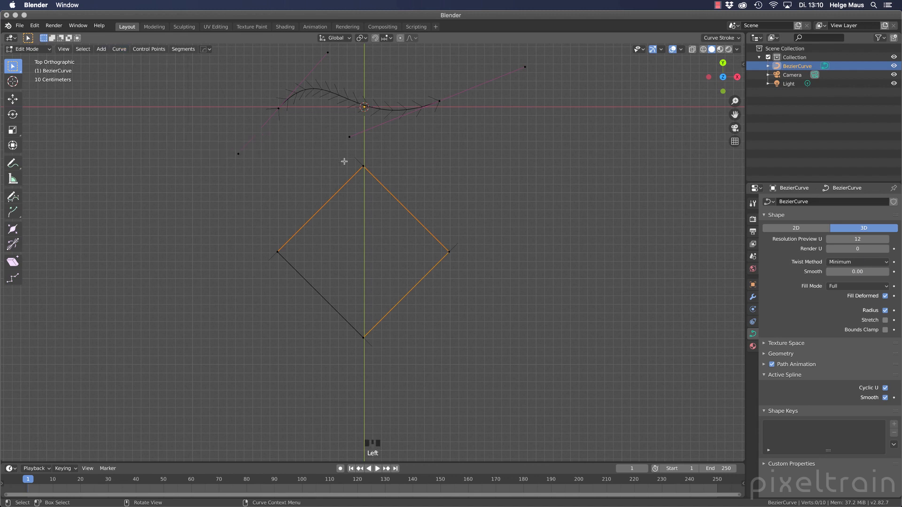
Step: Convert the diamond-shaped poly spline back to Bezier and set the handles of all its control points to Automatic
click(363, 167)
click(119, 50)
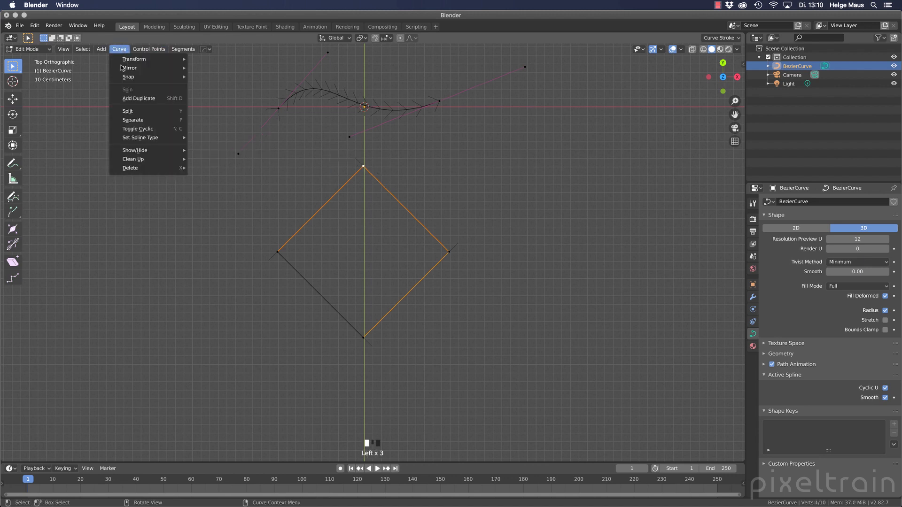
mouse_move(145, 139)
click(213, 147)
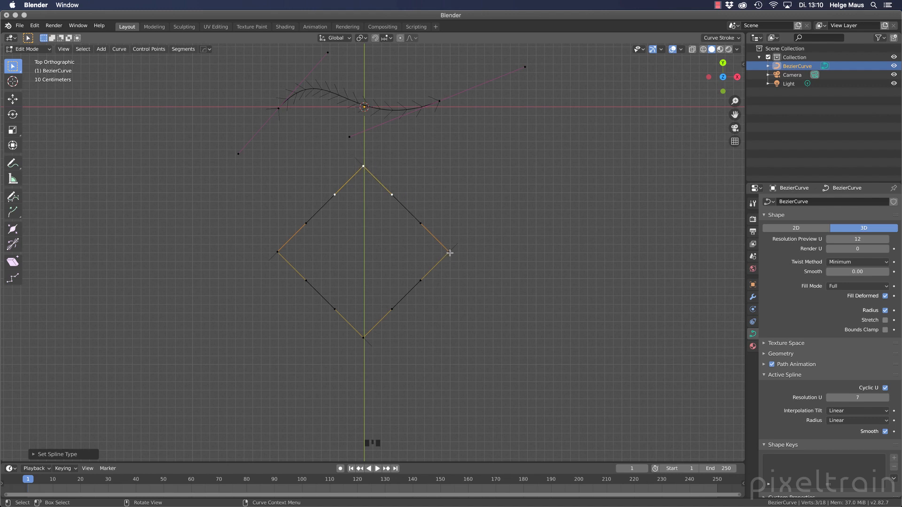
key(l)
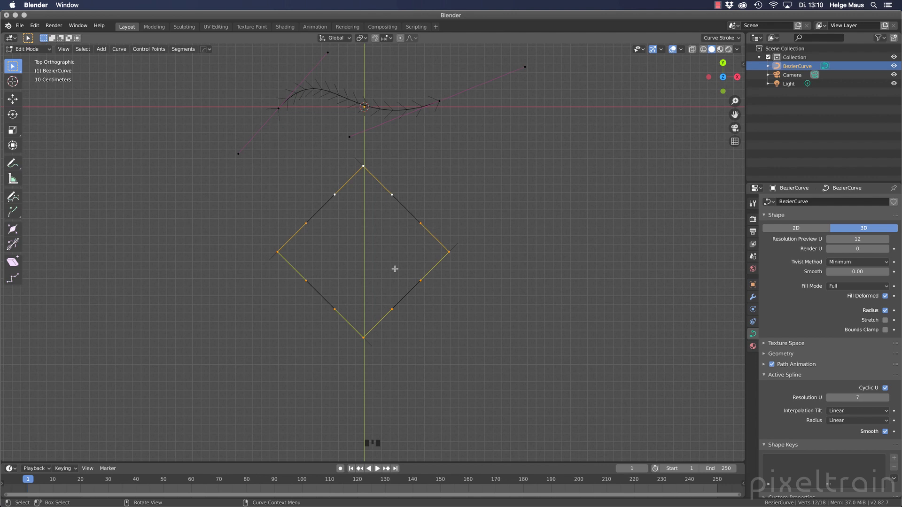
key(v)
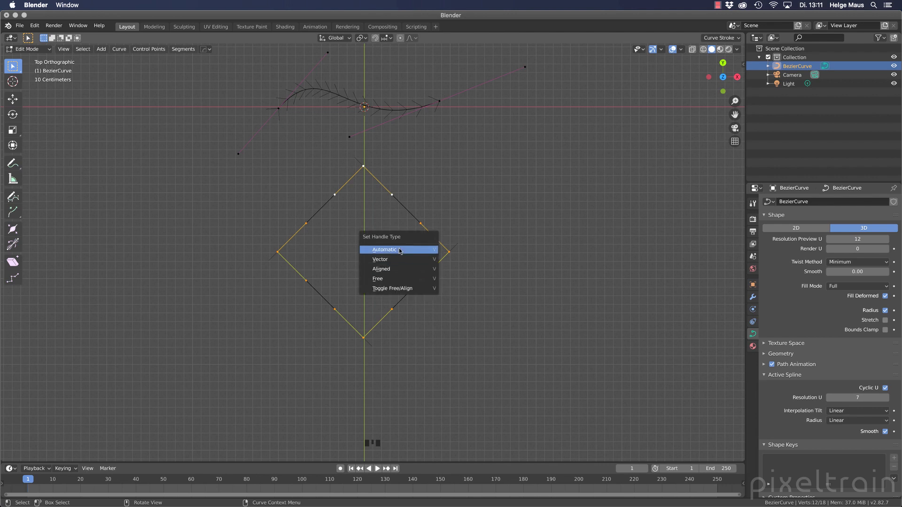
click(400, 250)
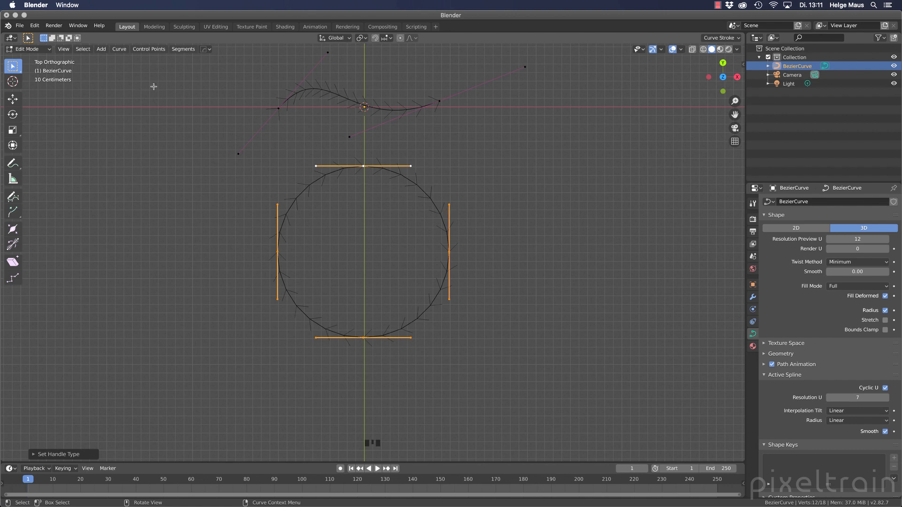
Step: Convert the circle to a NURBS spline and move its right control point slightly down and outward
click(117, 52)
mouse_move(157, 137)
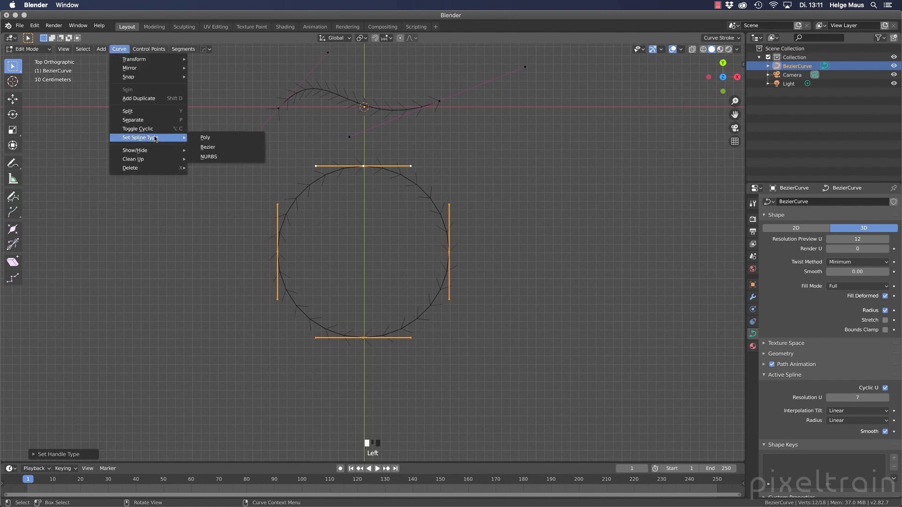
click(220, 156)
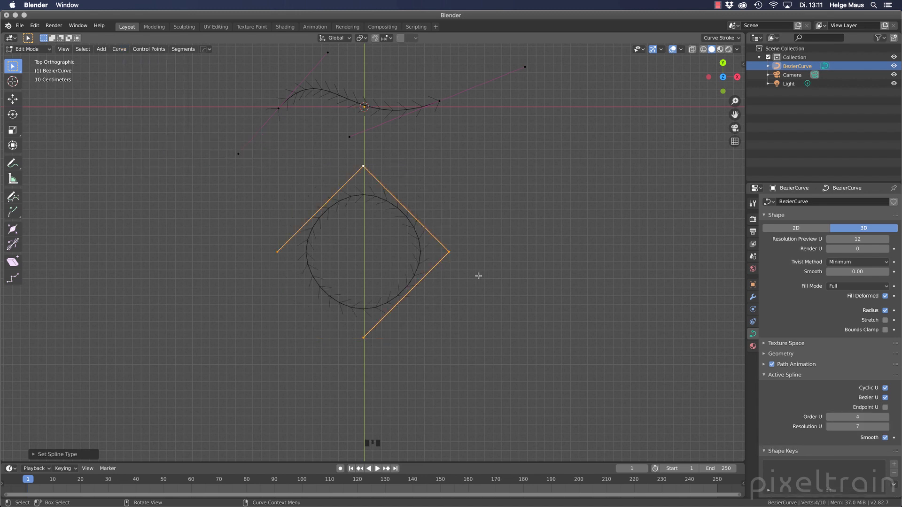
click(448, 252)
key(g)
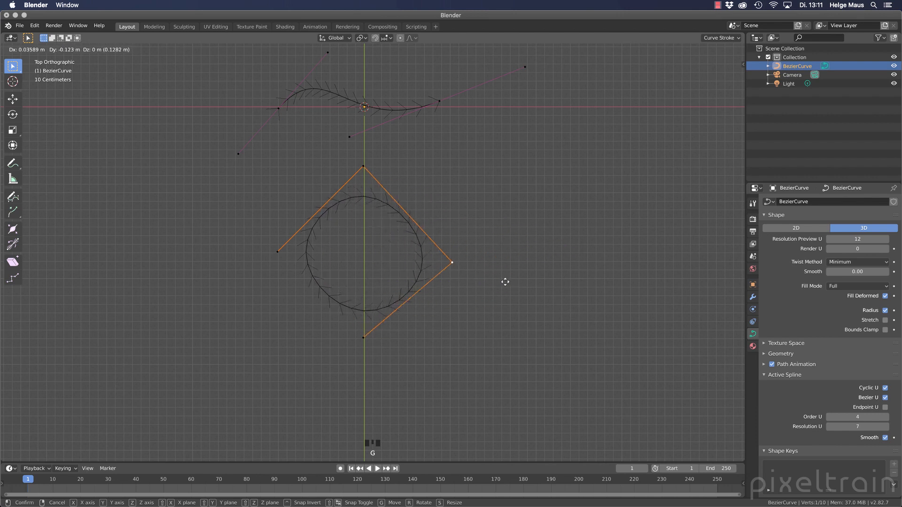
click(489, 283)
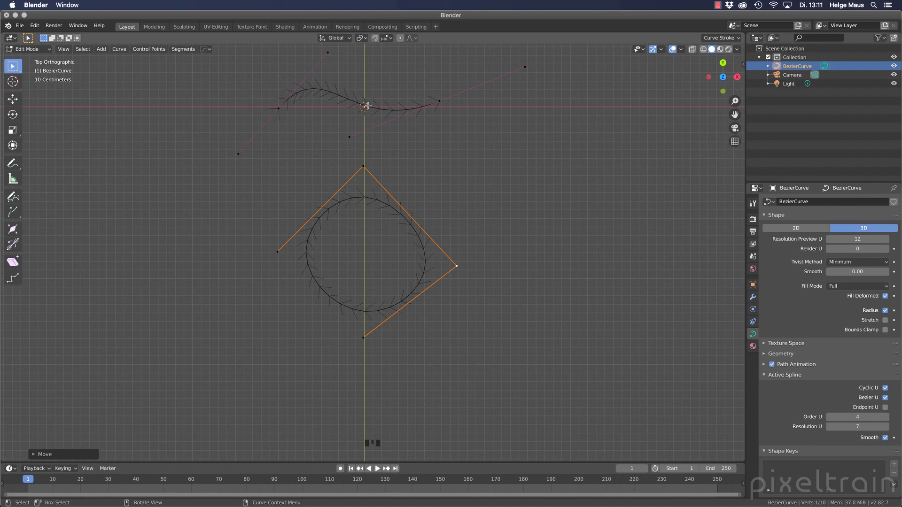
Step: Select the entire linked NURBS circle and delete its vertices, leaving only the open curve
key(l)
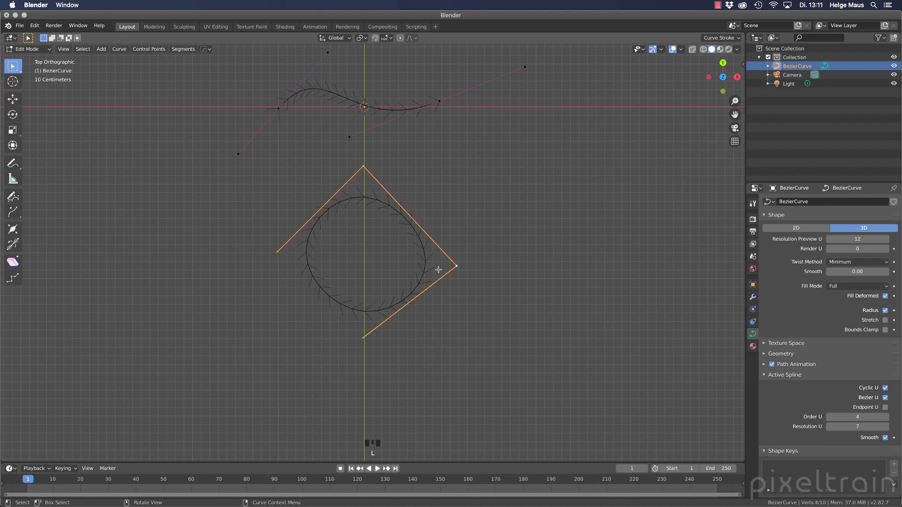
key(x)
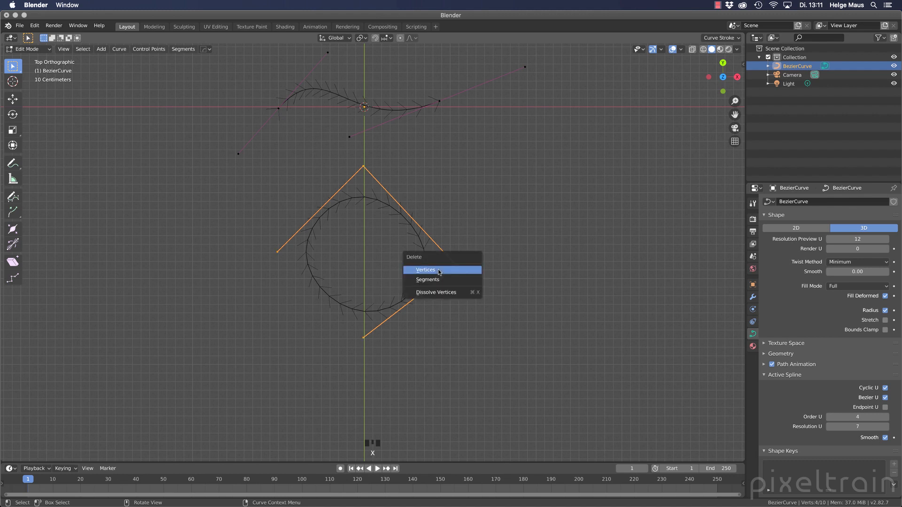
click(439, 271)
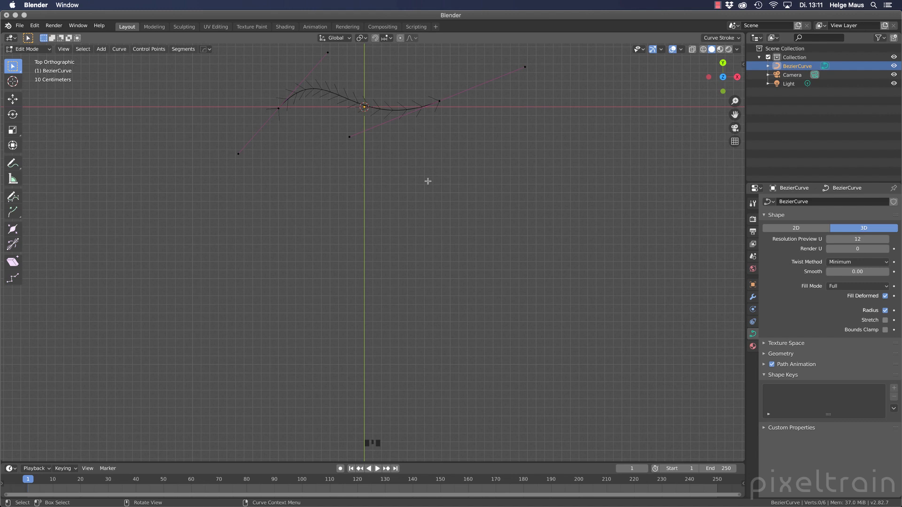
Step: Extrude a new control point from the open curve's right endpoint, placing it below and to the right
key(a)
scroll(427, 180, up, 4)
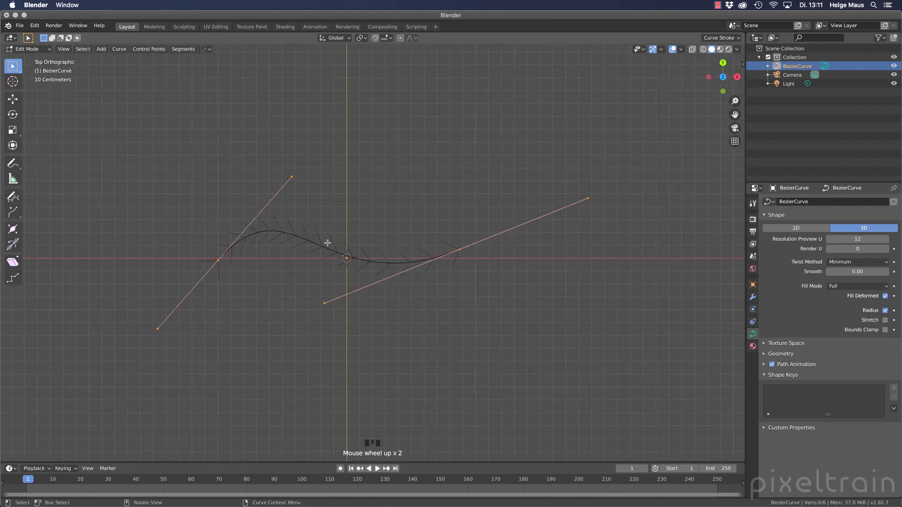
shift+middle_drag(328, 243, 339, 151)
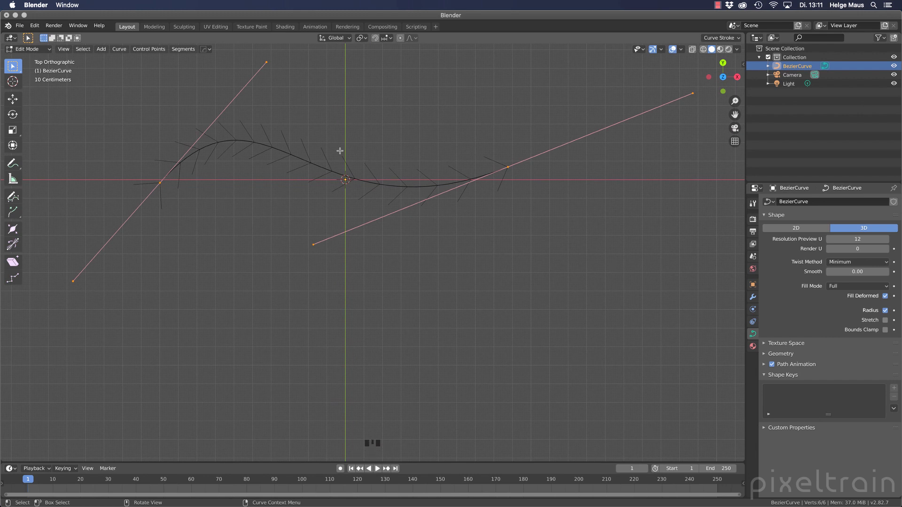
scroll(351, 224, down, 3)
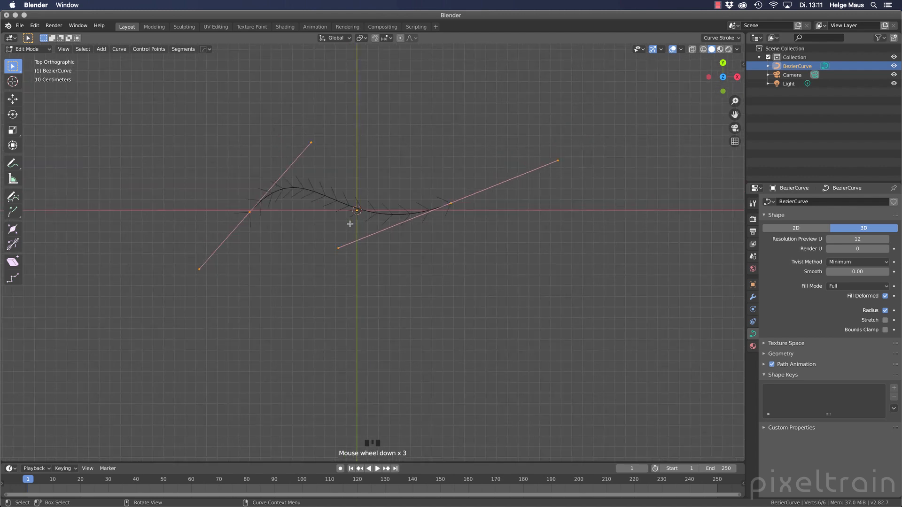
shift+middle_drag(422, 277, 359, 258)
click(355, 258)
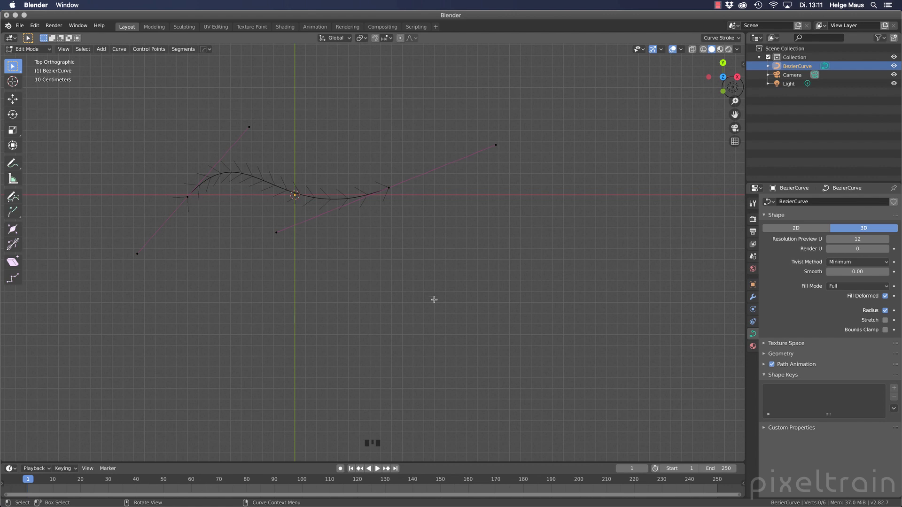
click(388, 187)
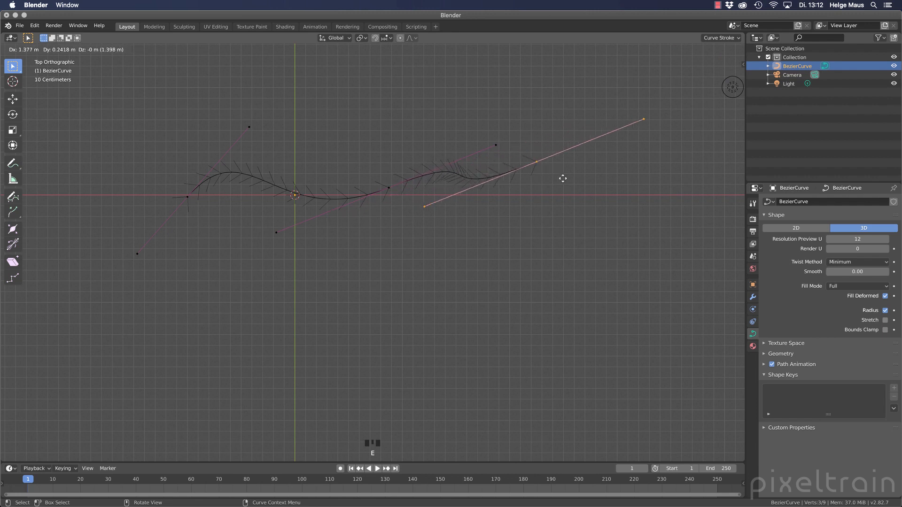
click(518, 263)
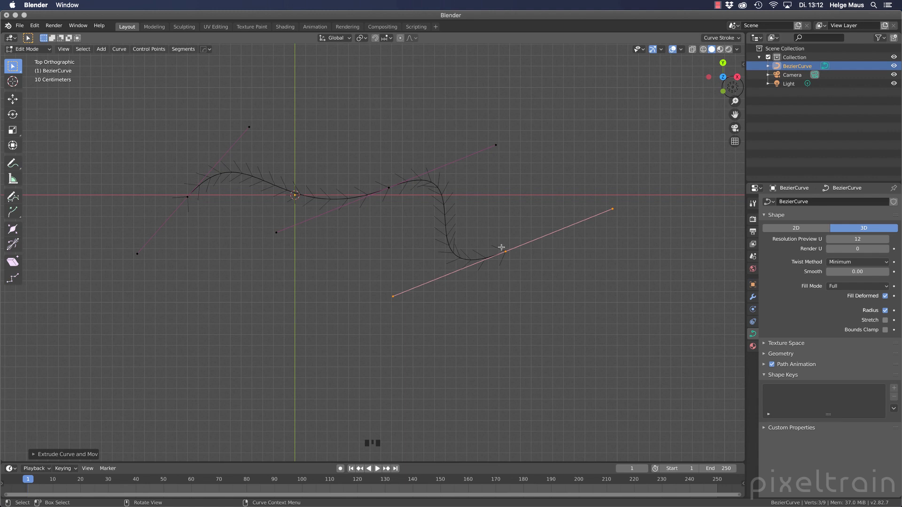
Step: Move the new endpoint about 0.23 m left and 0.23 m up, and extrude another control point from it to the right
key(g)
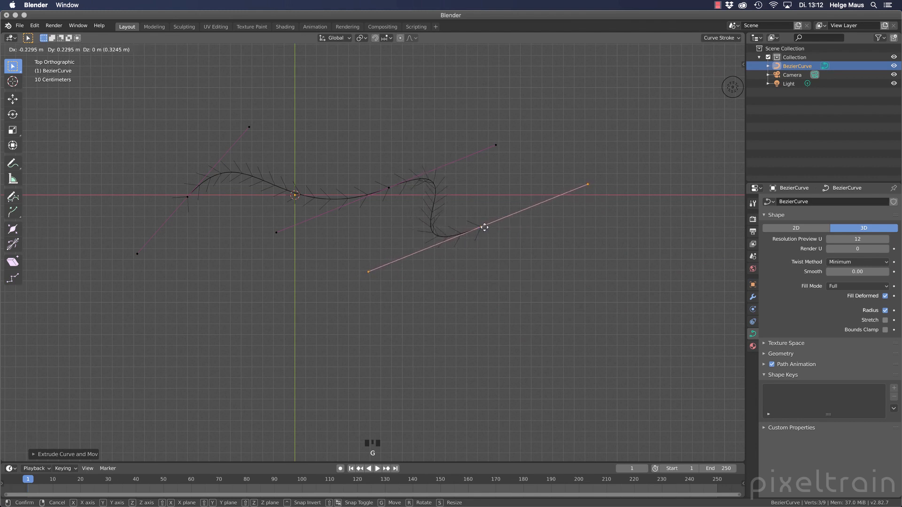
click(484, 227)
key(e)
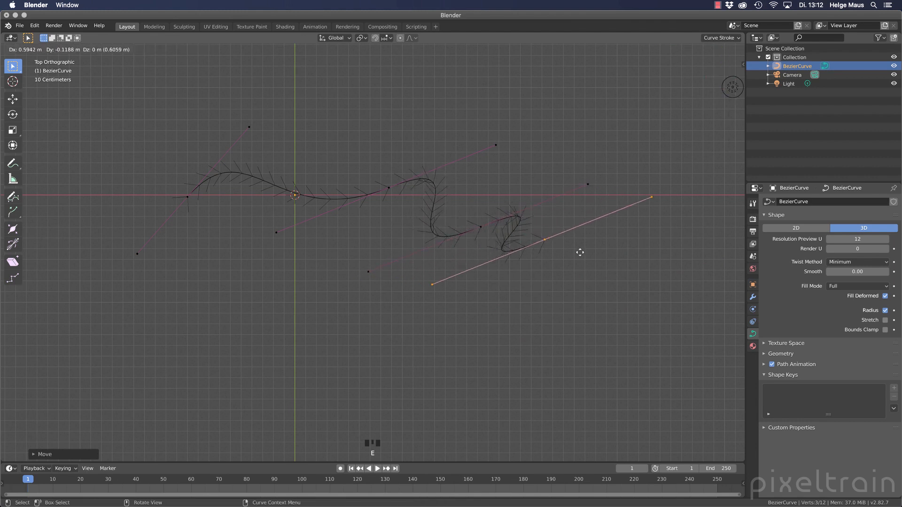
click(647, 252)
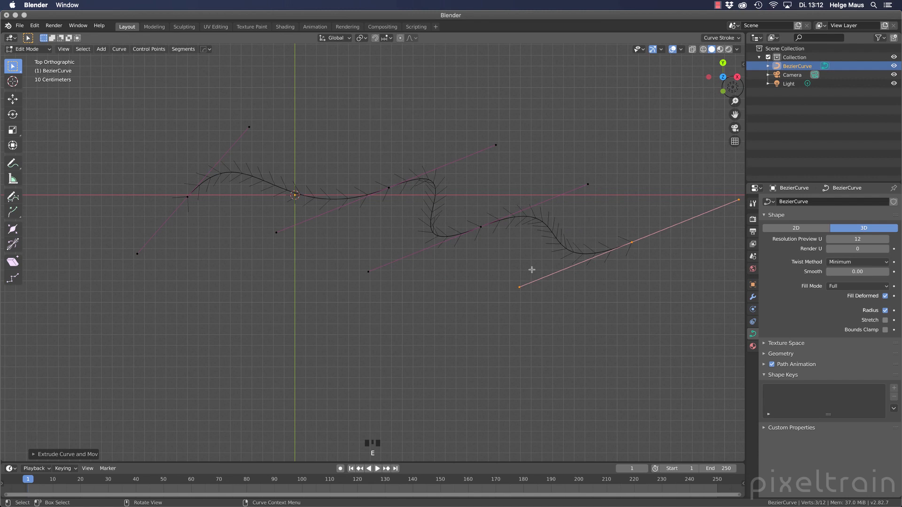
Step: Extrude two more control points from the curve's left endpoint, extending it down and to the left, and clear the selection
click(173, 190)
click(175, 191)
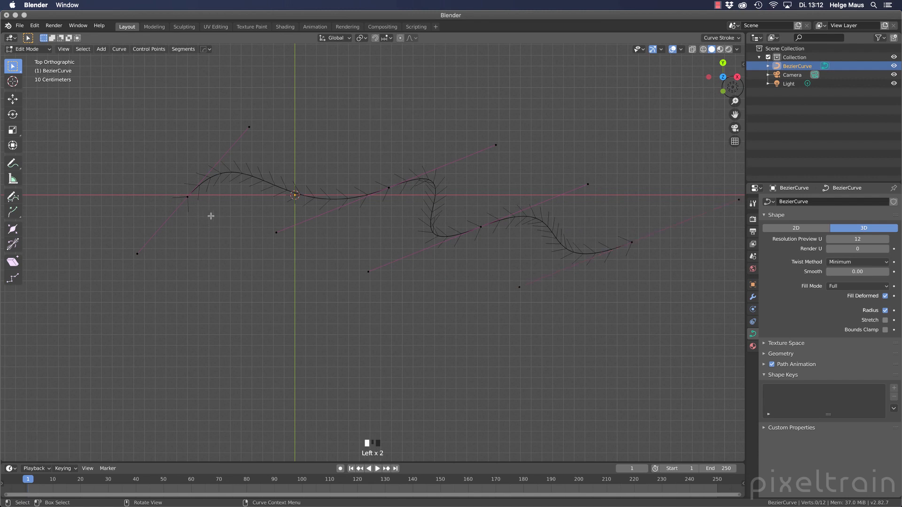
click(194, 200)
key(e)
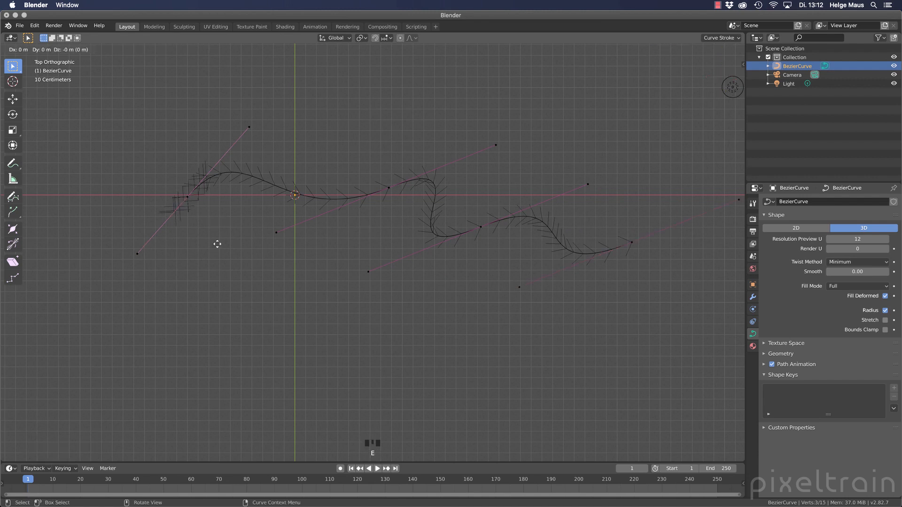
click(155, 341)
key(e)
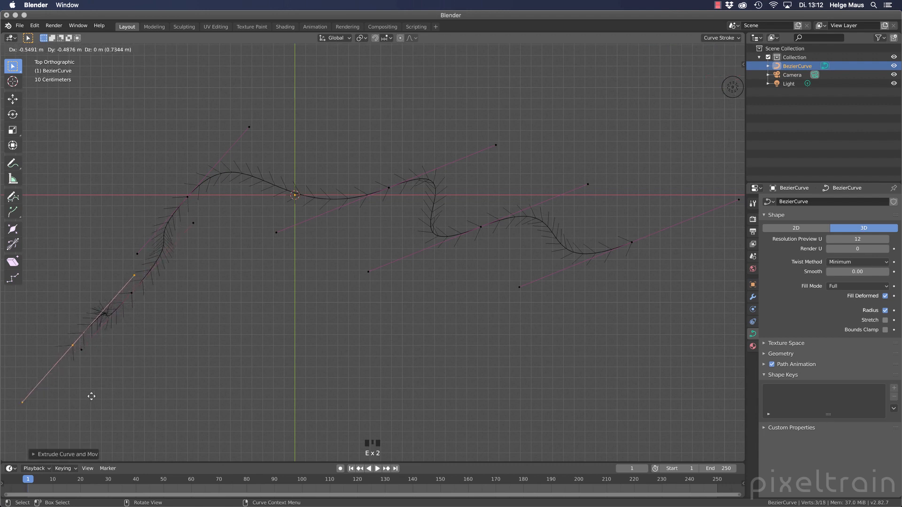
click(66, 420)
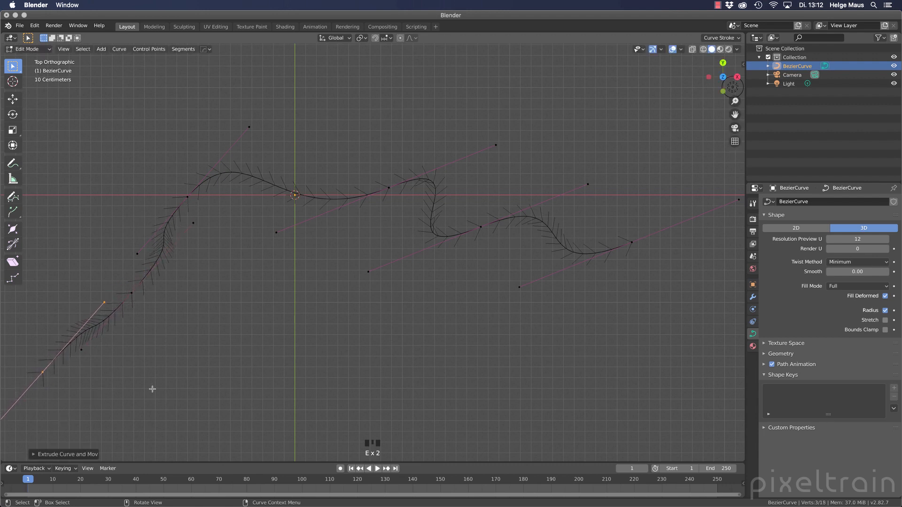
click(259, 345)
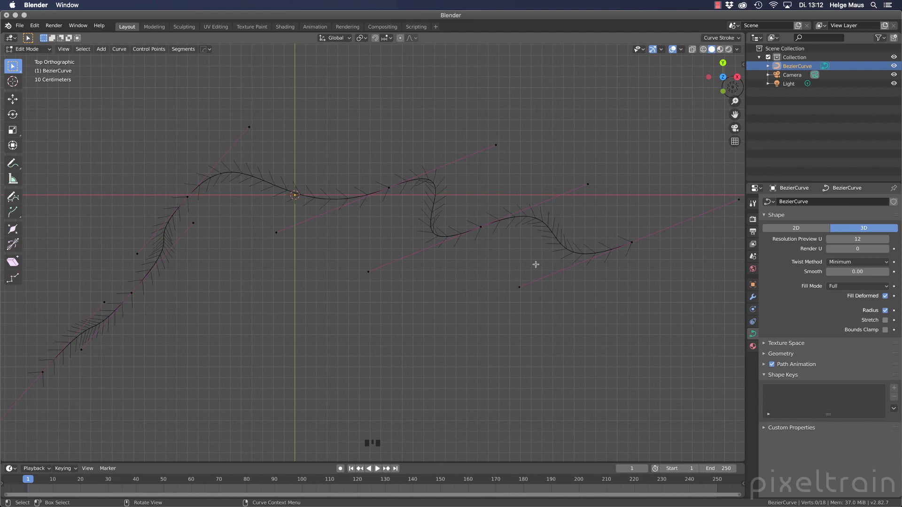
Step: Extrude the curve's second-to-last right control point to start a separate spline below, and extend that spline rightward with two more extruded points
click(481, 228)
key(e)
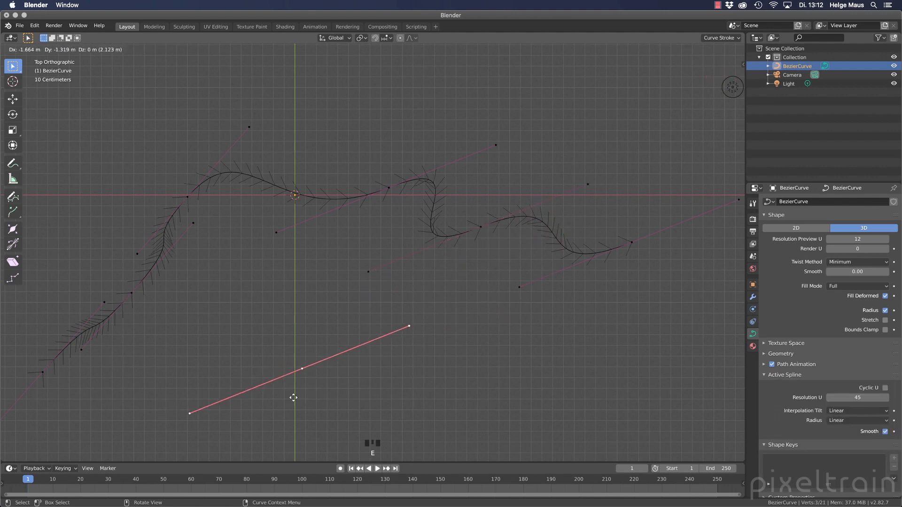
click(312, 377)
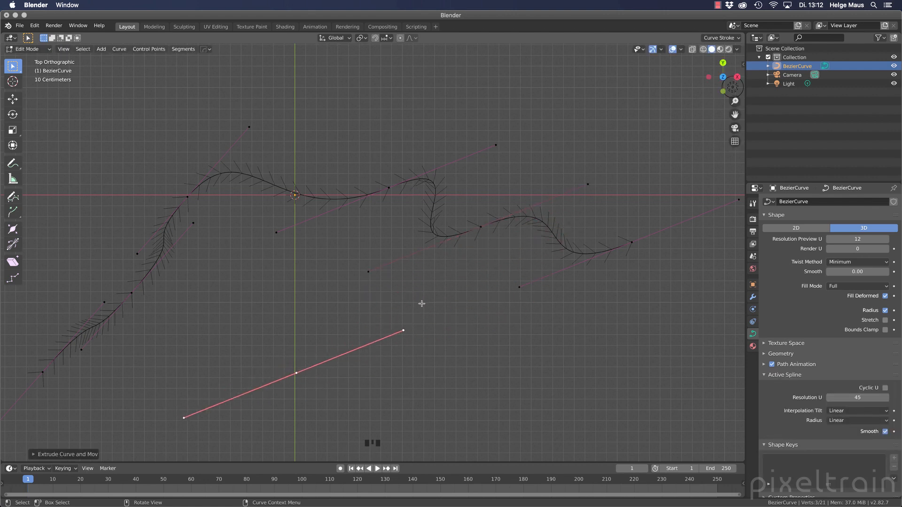
key(e)
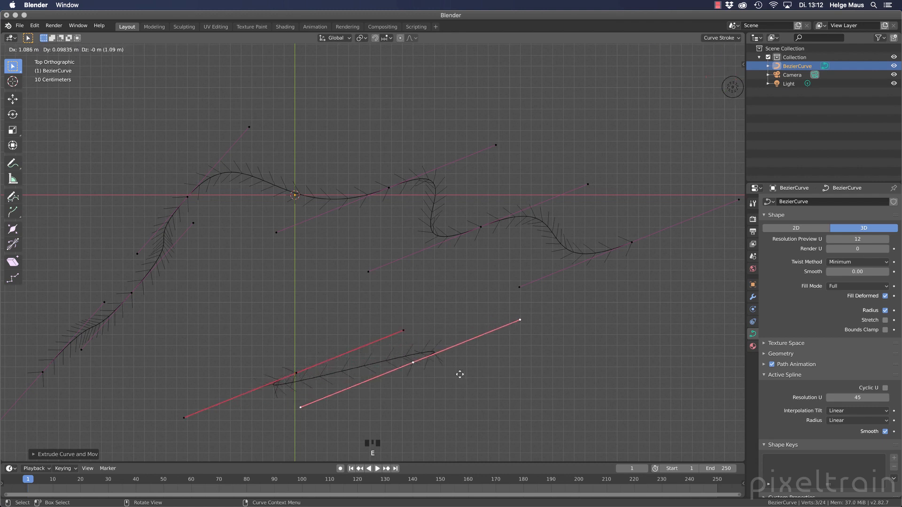
click(460, 374)
key(e)
click(636, 374)
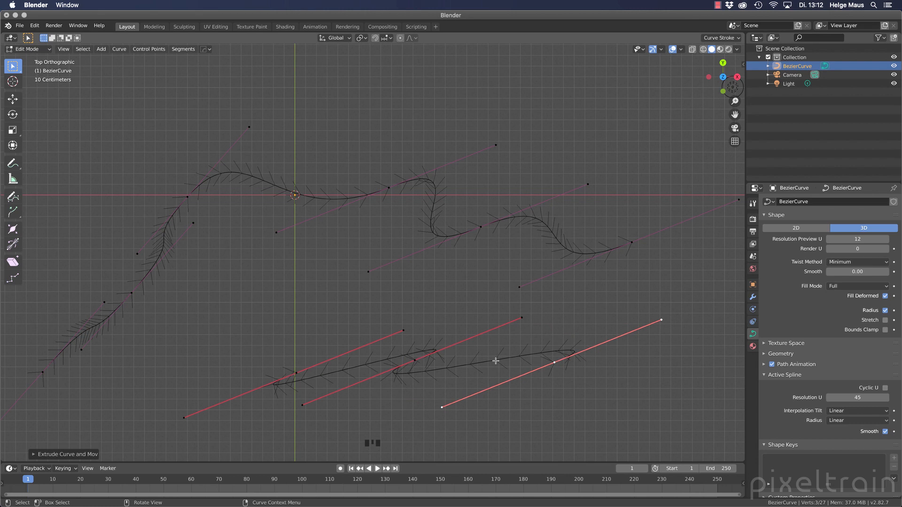
Step: Try the Automatic and Vector handle types on a partial selection of the lower spline's points and handles
drag(226, 321, 598, 410)
key(v)
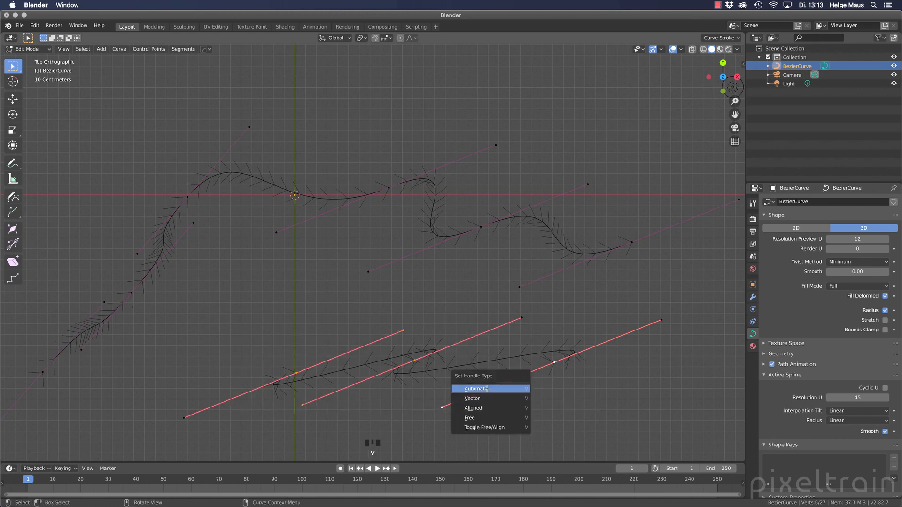
click(487, 388)
key(v)
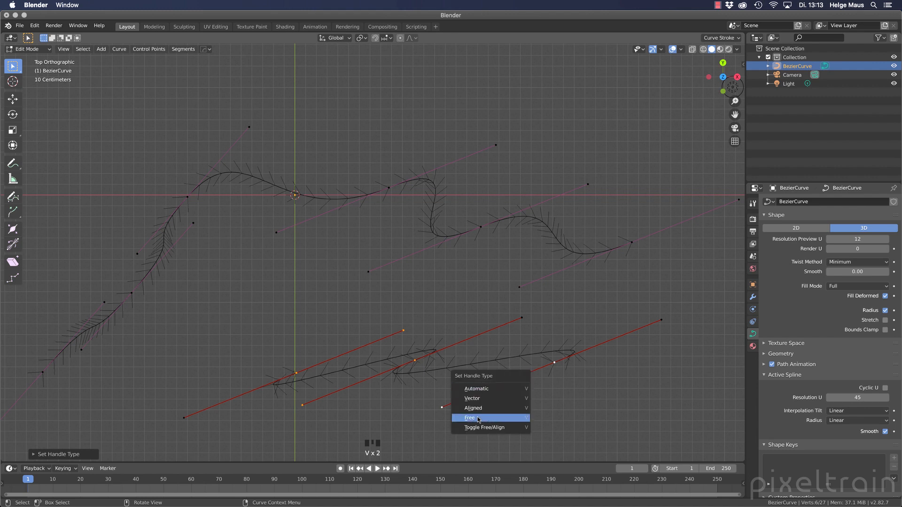
click(493, 398)
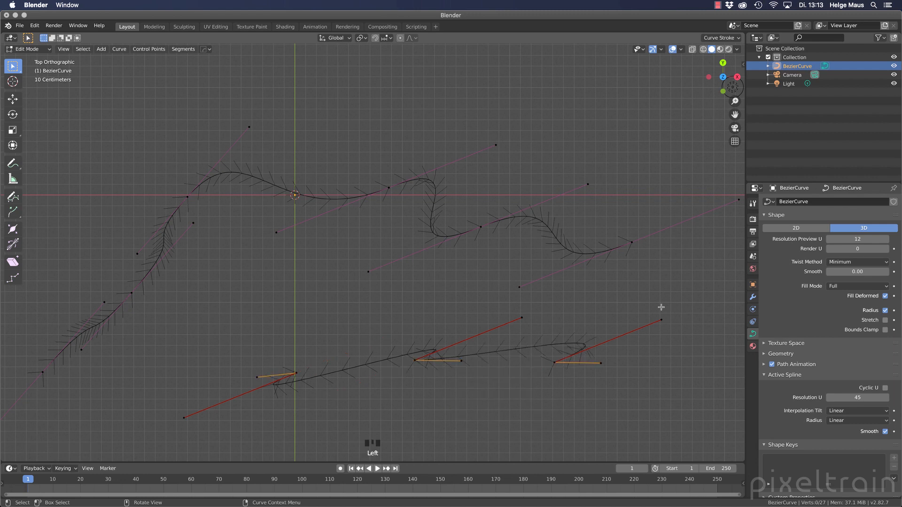
Step: Select all control points and handles of the lower spline and set their handle type to Automatic
drag(660, 307, 169, 442)
key(v)
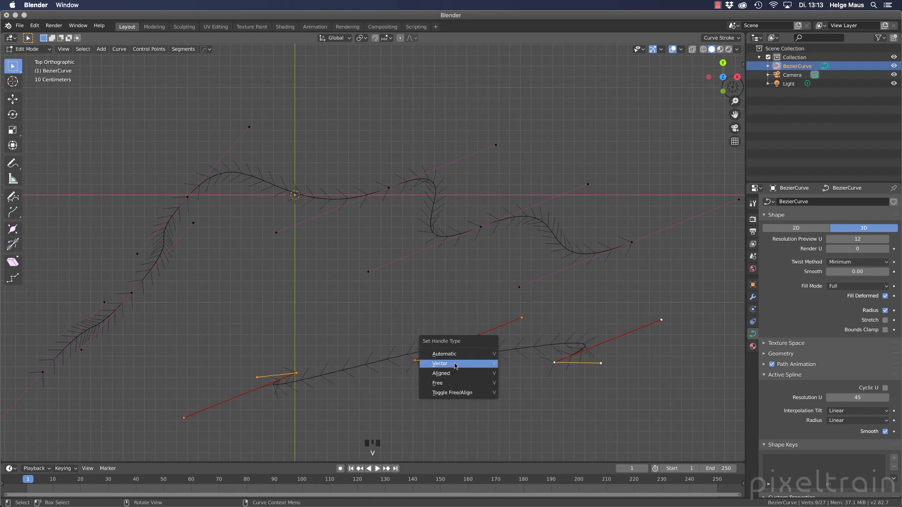
click(460, 356)
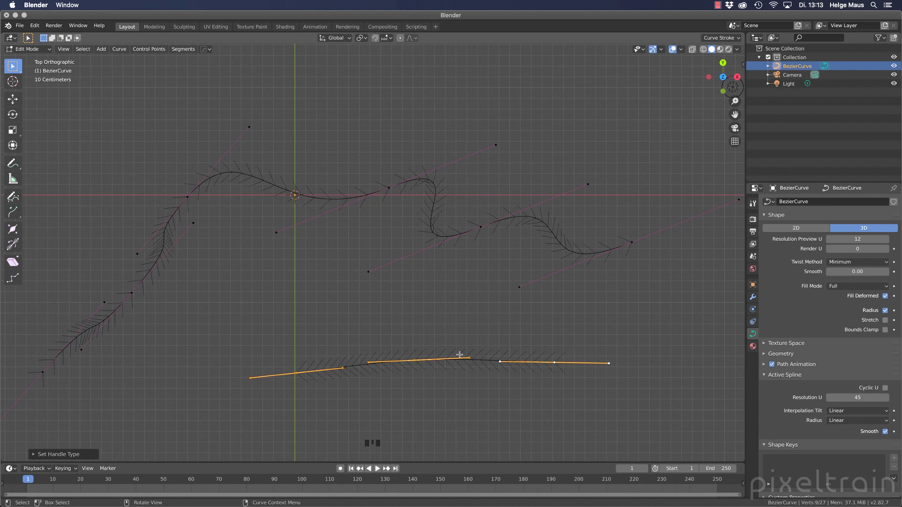
Step: Move the lower spline's middle control point straight up to arch the curve, and clear the selection
click(415, 360)
key(g)
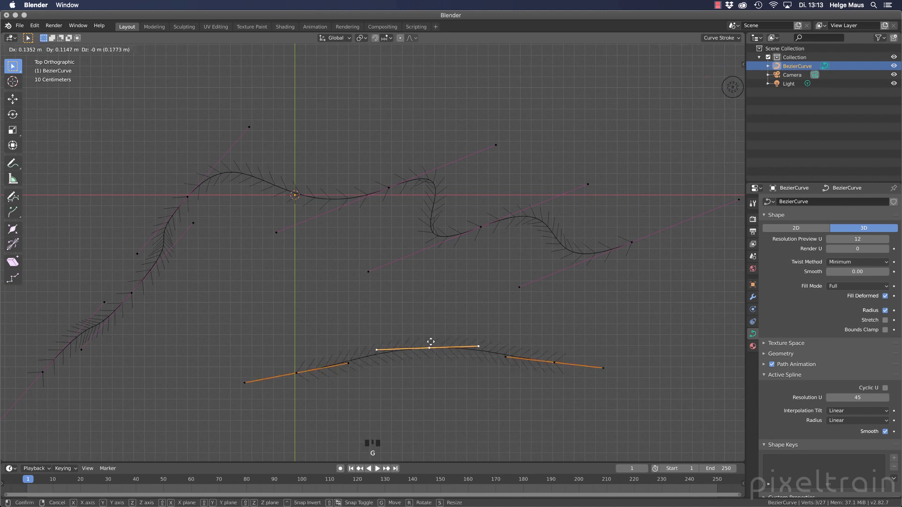
click(417, 320)
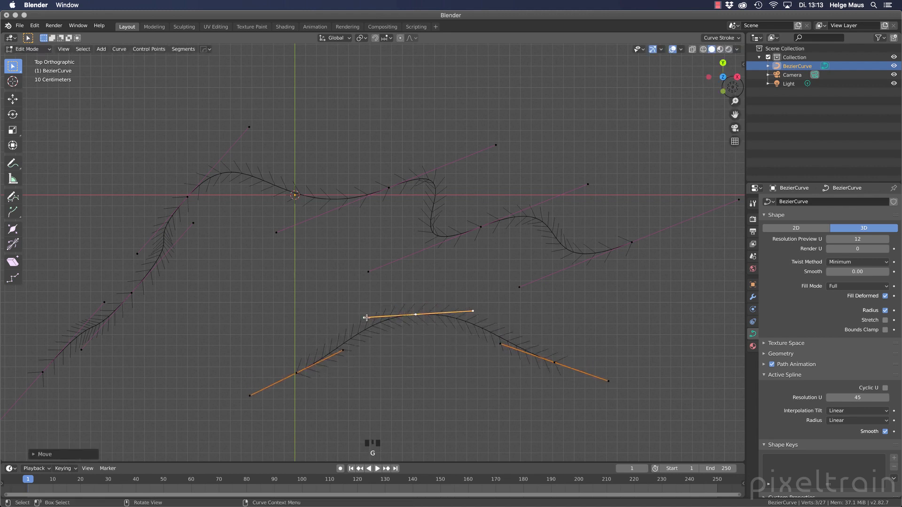
click(457, 370)
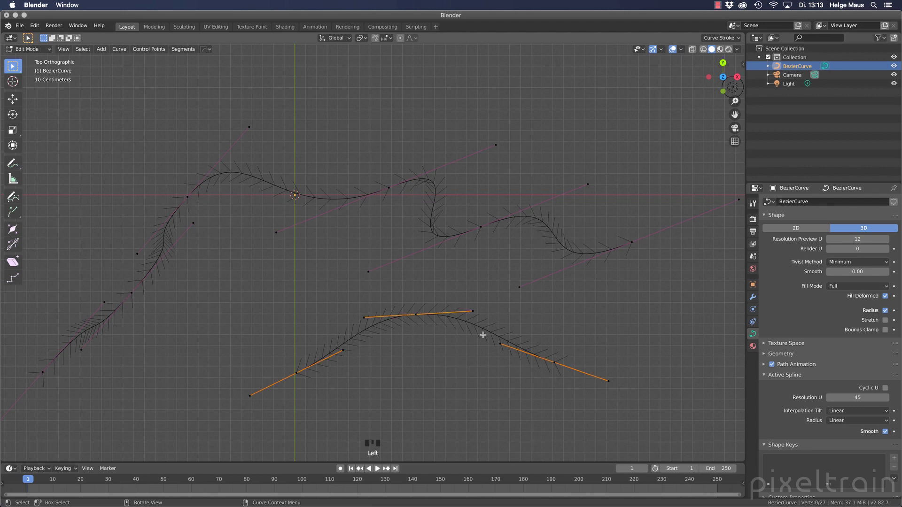
Step: Set the middle control point's right handle to Vector and move its left handle up and outward
click(470, 310)
key(v)
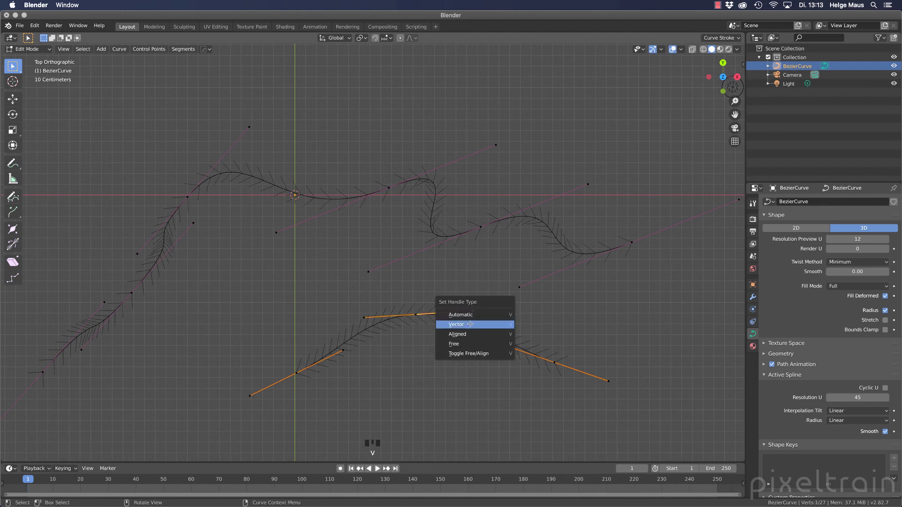
click(470, 324)
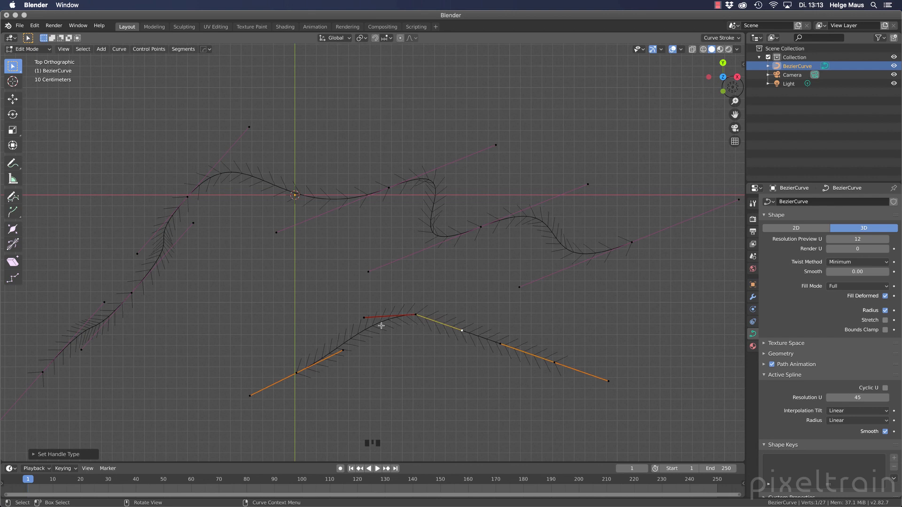
click(366, 319)
key(g)
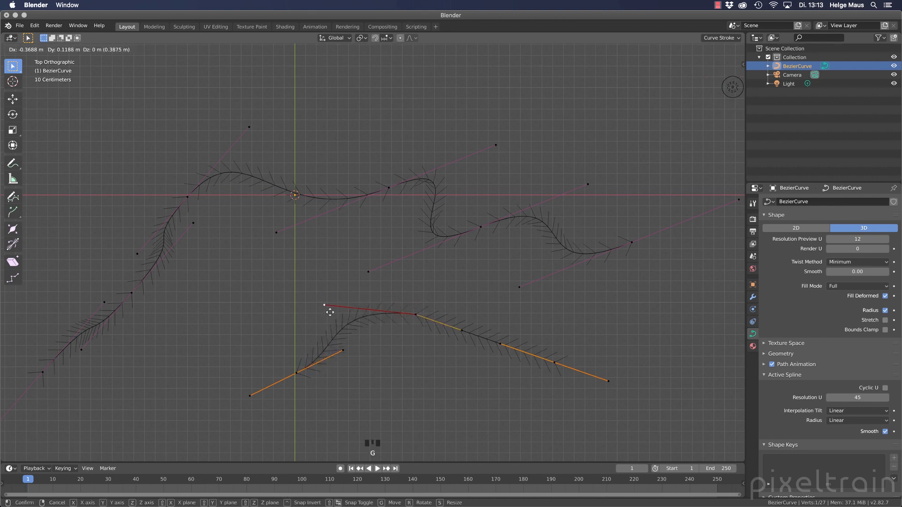
click(351, 306)
Step: Move the middle control point's right handle about 0.15 m left and 0.28 m down
click(462, 331)
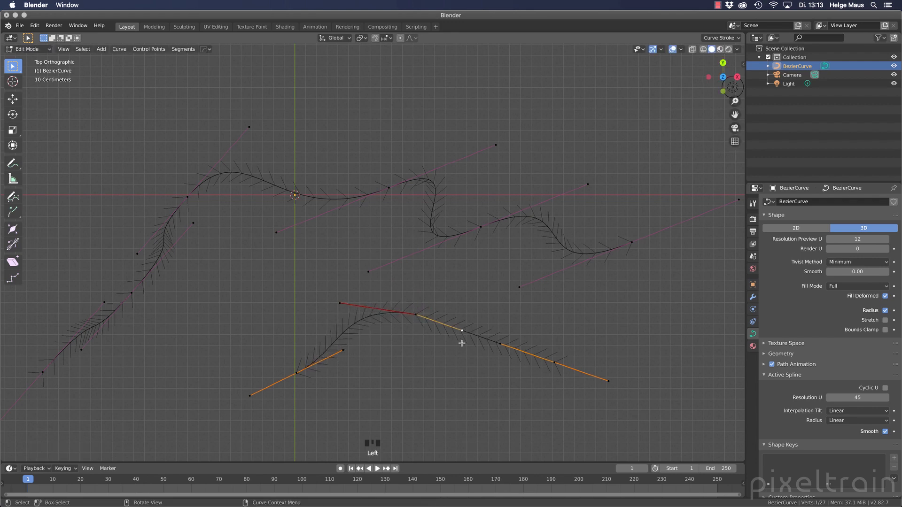
key(g)
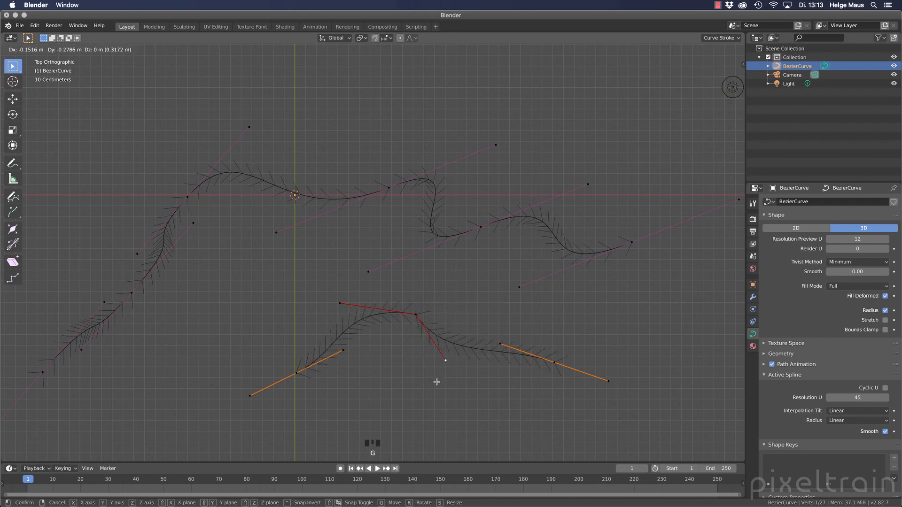
click(435, 380)
key(g)
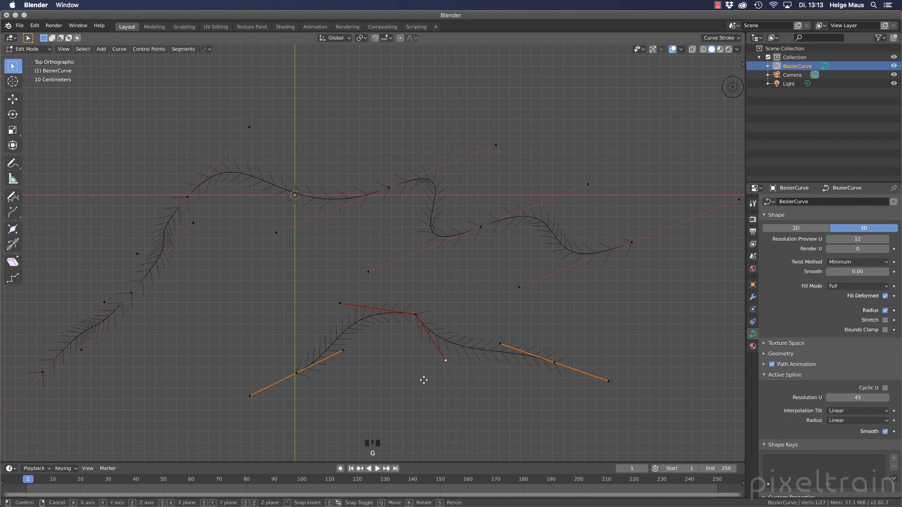
right_click(432, 378)
Step: Try the Automatic type on the middle point's right handle alone, and set its left handle to Vector
key(v)
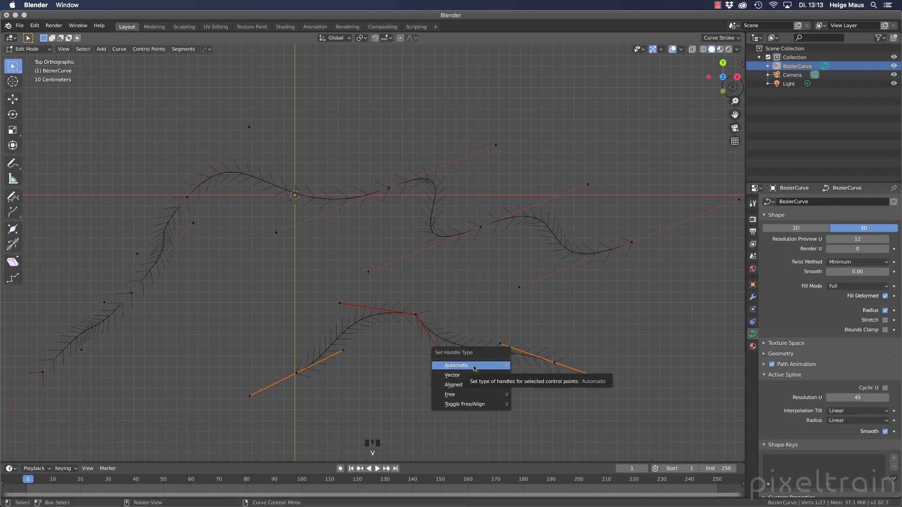
click(474, 366)
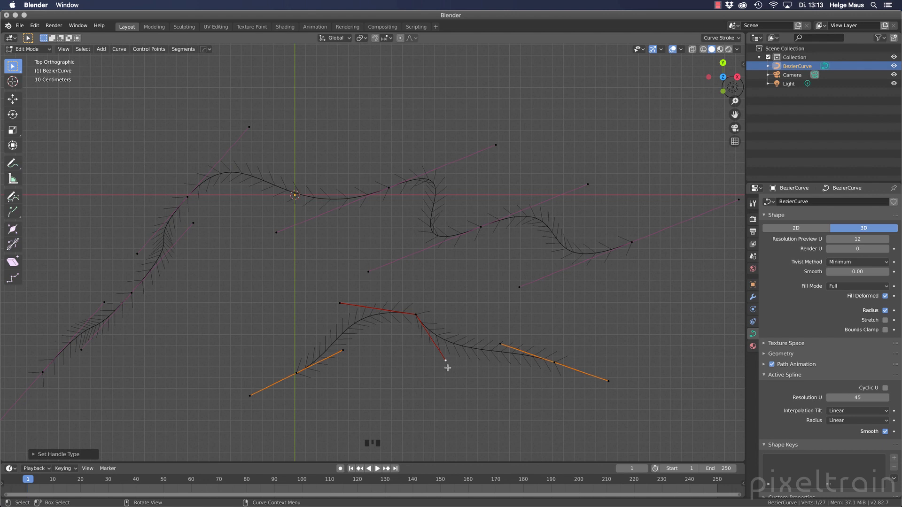
click(340, 304)
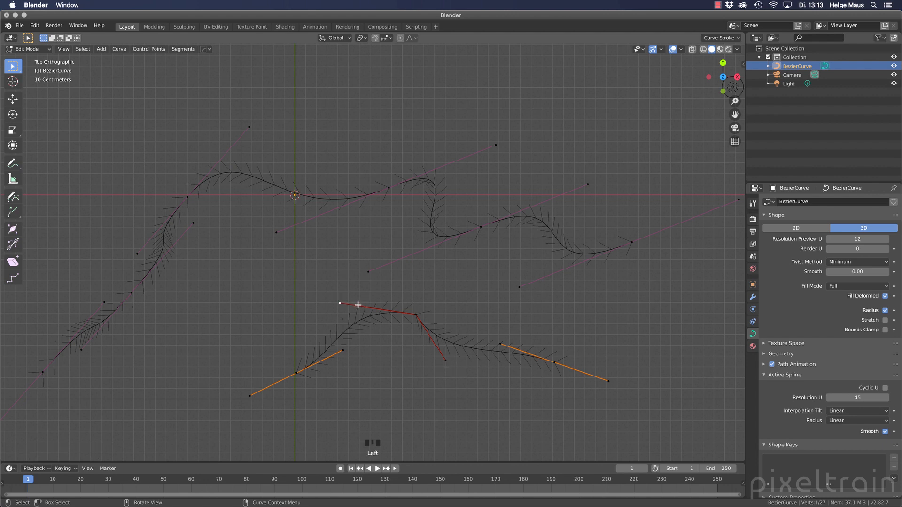
key(v)
click(357, 314)
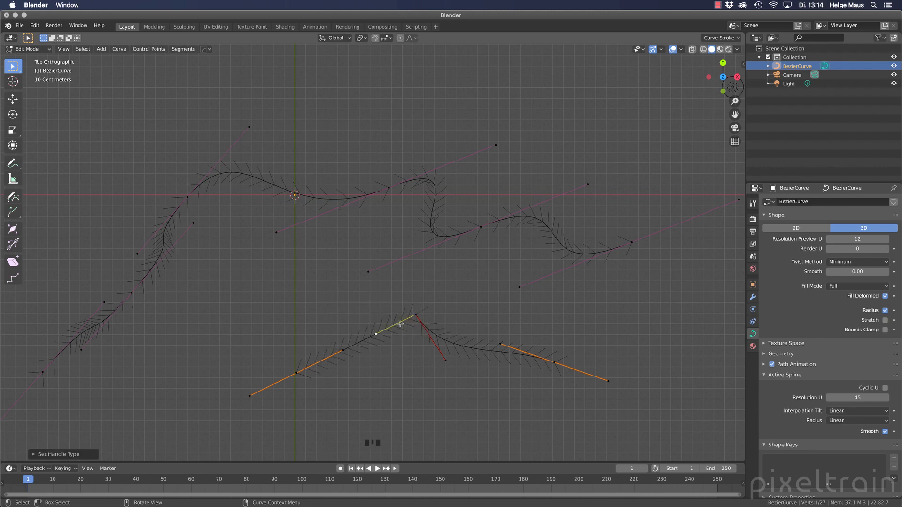
click(386, 318)
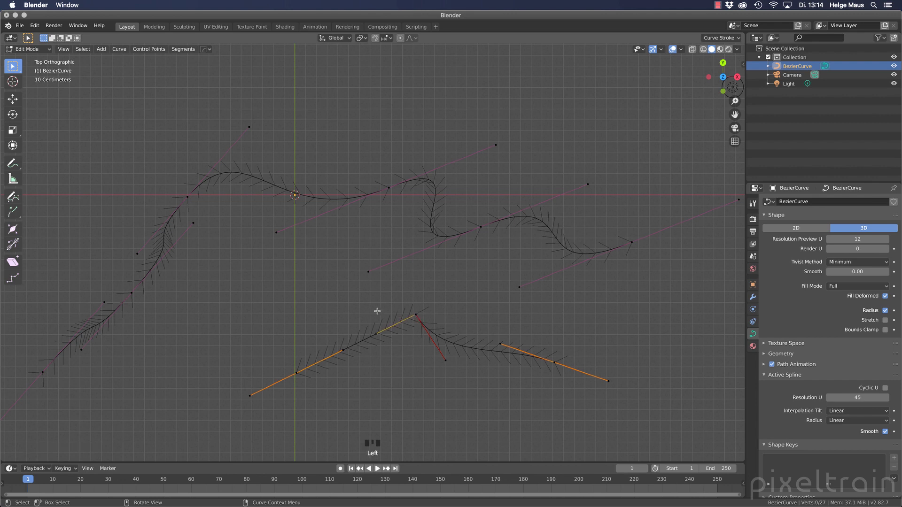
Step: Select the lower spline's middle control point with both handles, set the type to Automatic, and move the point slightly down
drag(345, 295, 463, 372)
key(v)
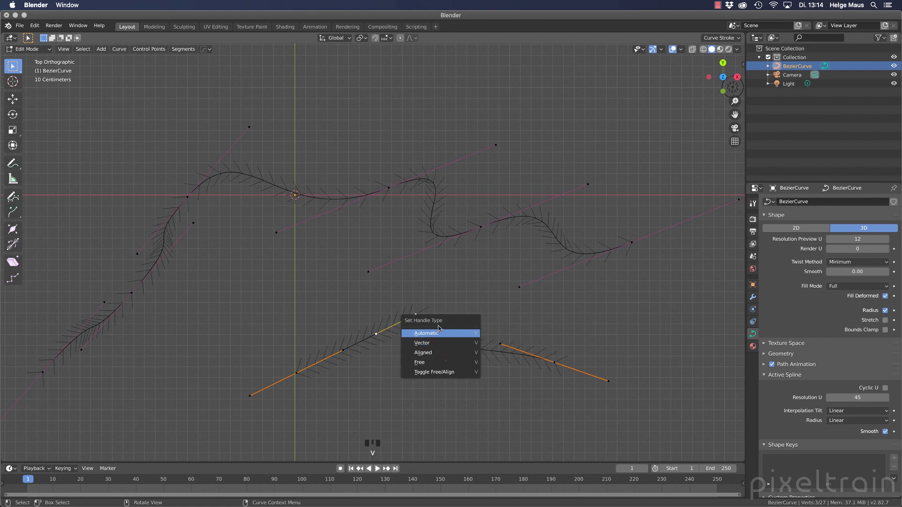
click(447, 335)
key(g)
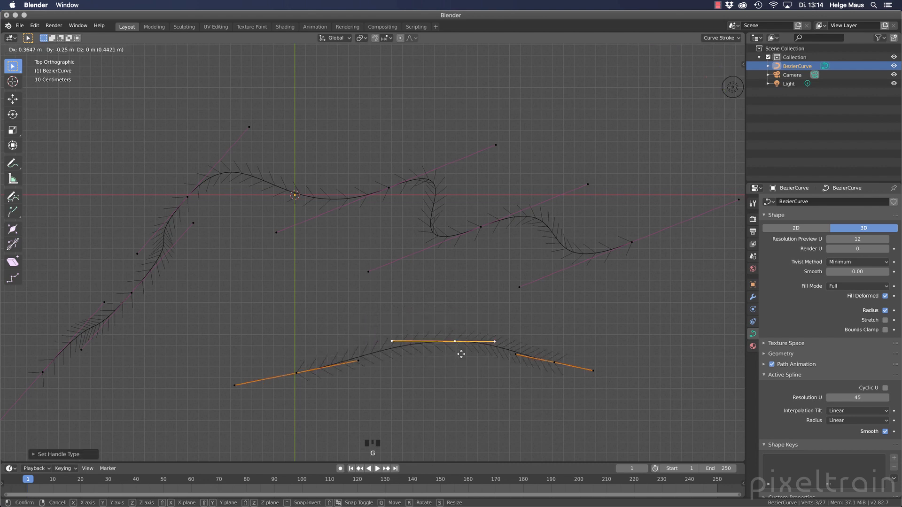
click(432, 340)
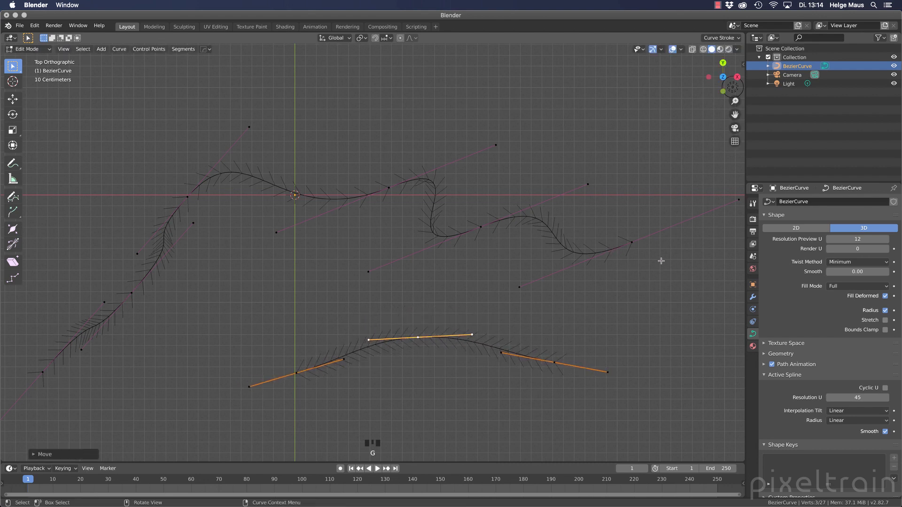
Step: Select the entire linked upper curve, set all its handles to Automatic, and clear the selection
key(l)
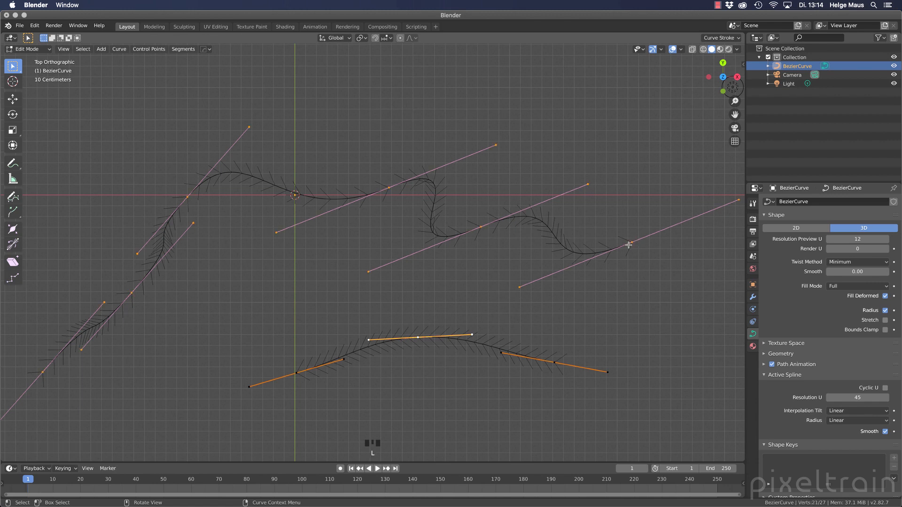
key(v)
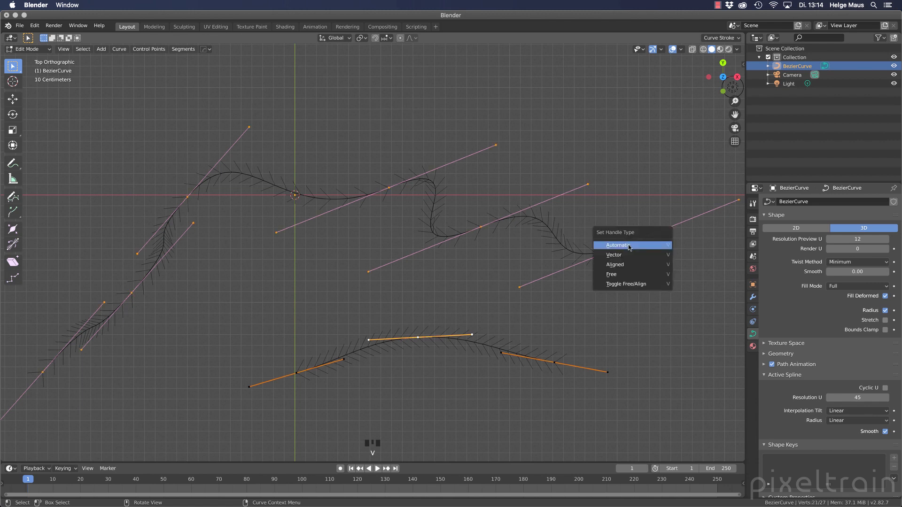
click(627, 244)
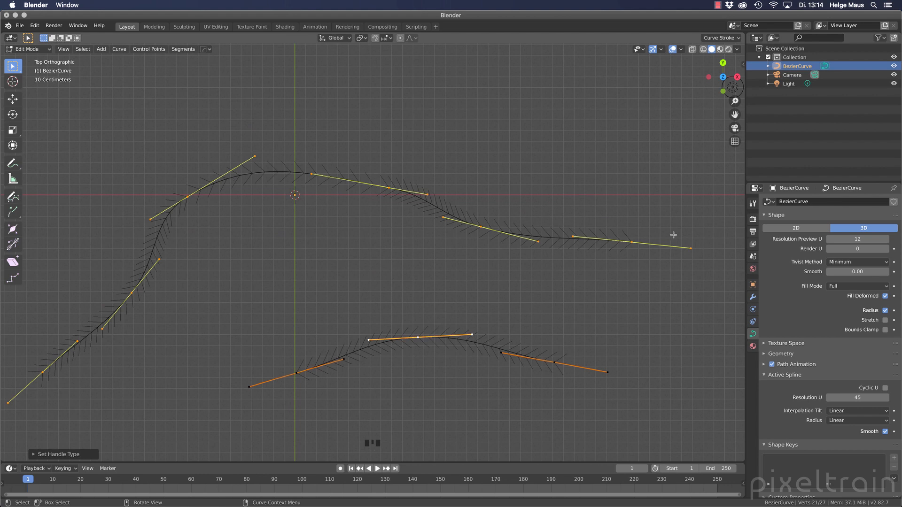
scroll(425, 249, down, 2)
shift+middle_drag(421, 252, 388, 211)
click(391, 213)
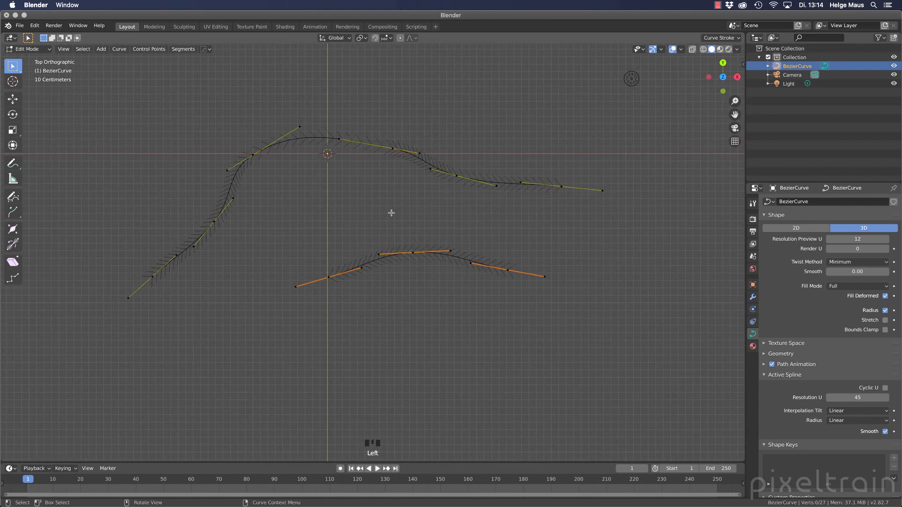
Step: Extend the lower curve from its right end by extruding three new control points toward the lower right
drag(13, 212, 45, 215)
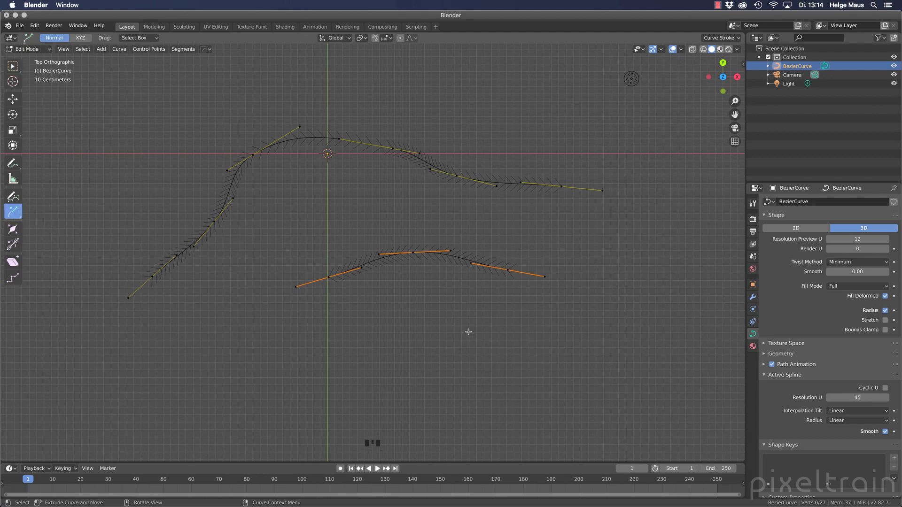
click(507, 271)
drag(540, 276, 621, 263)
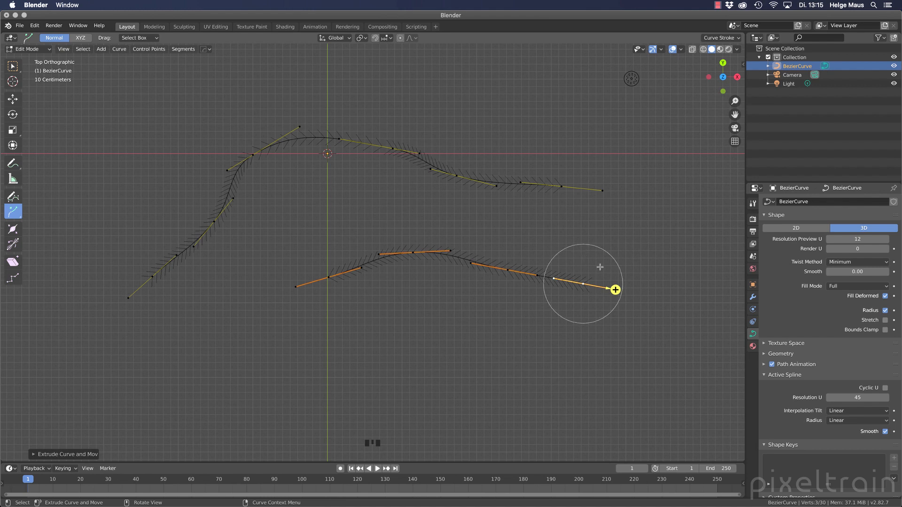
drag(599, 264, 697, 389)
Step: Extrude three new control points from the lower curve's left end toward the lower left, and clear the selection
click(328, 278)
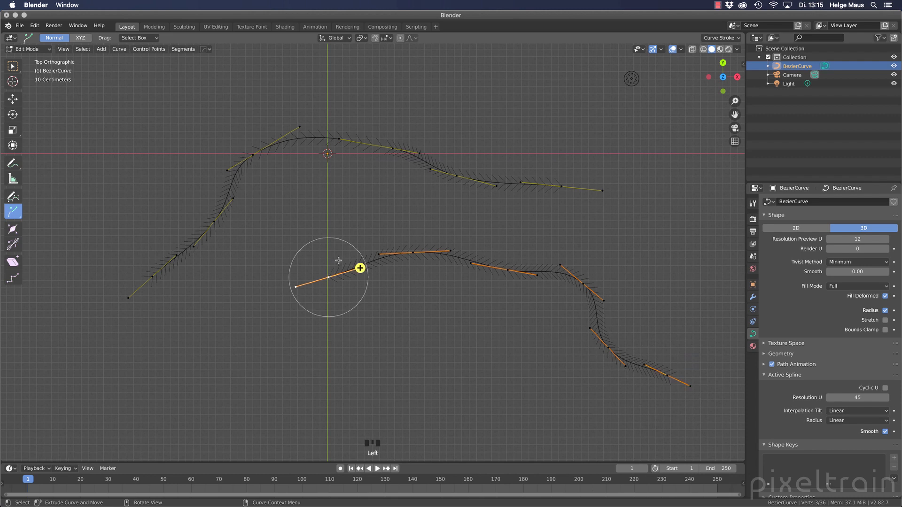
drag(338, 260, 119, 331)
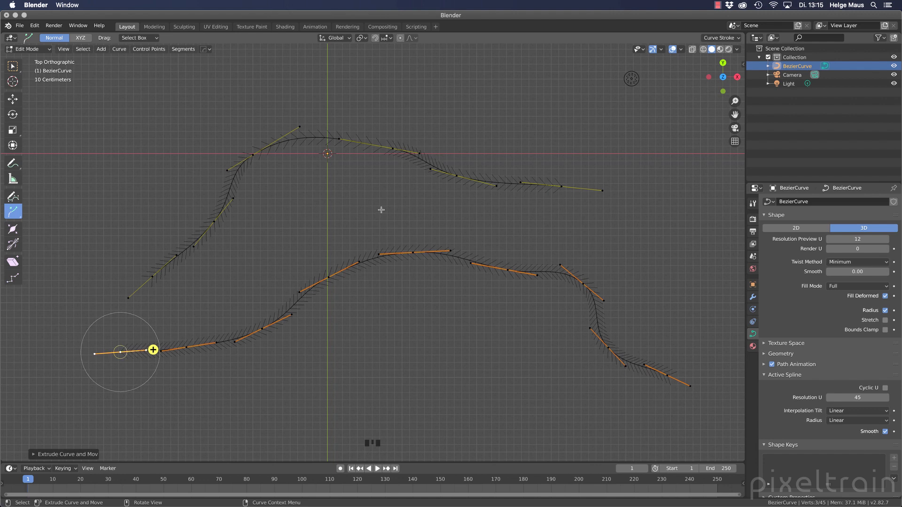
click(385, 287)
Step: Select two neighbouring control points on the rising left part of the lower curve and subdivide the segment between them
click(13, 65)
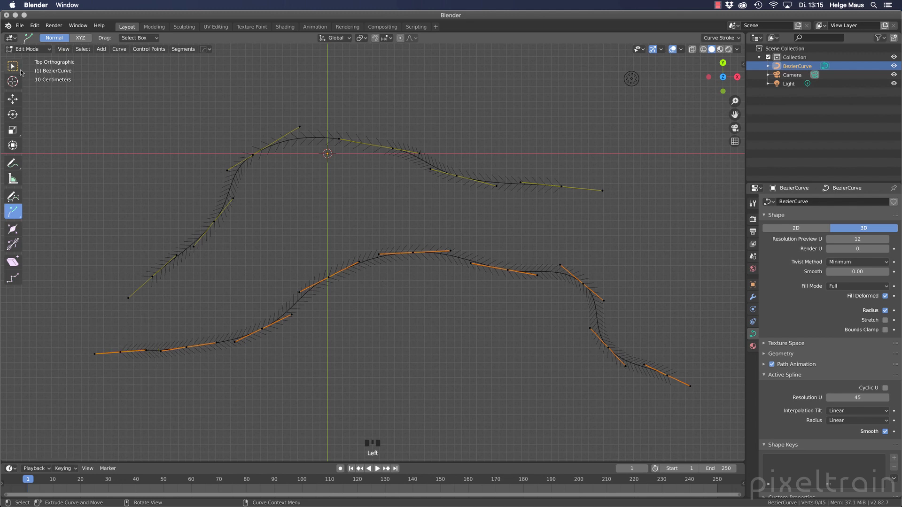
click(263, 328)
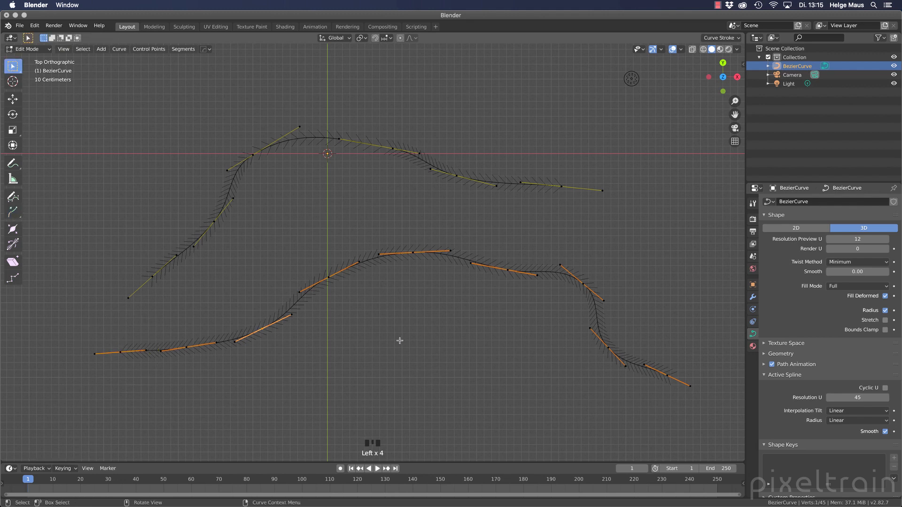
shift+click(327, 276)
scroll(333, 307, up, 2)
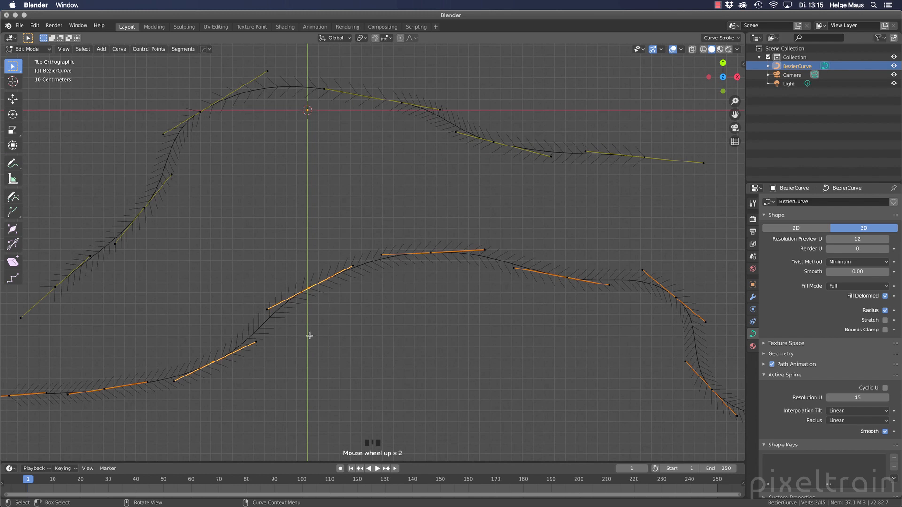
shift+middle_drag(310, 336, 403, 270)
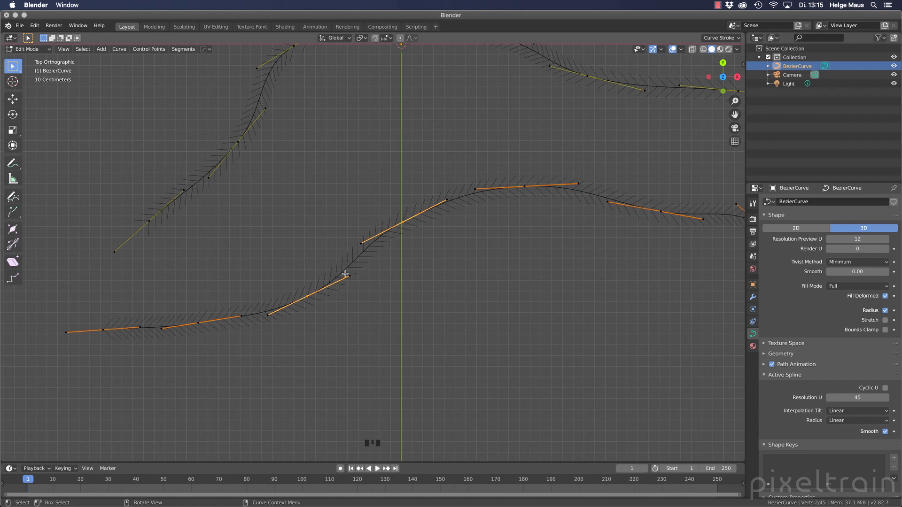
click(180, 50)
click(183, 49)
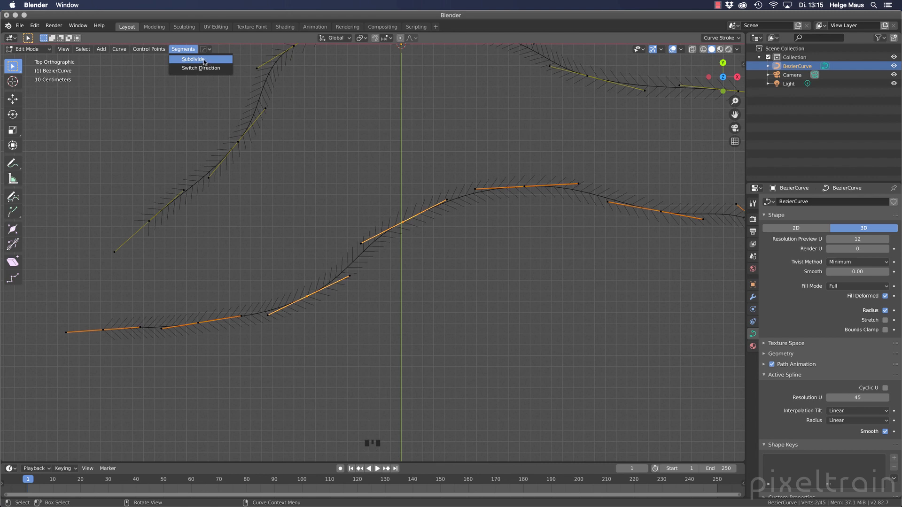
click(204, 59)
Step: Set the subdivision to seven cuts and clear the selection
click(40, 455)
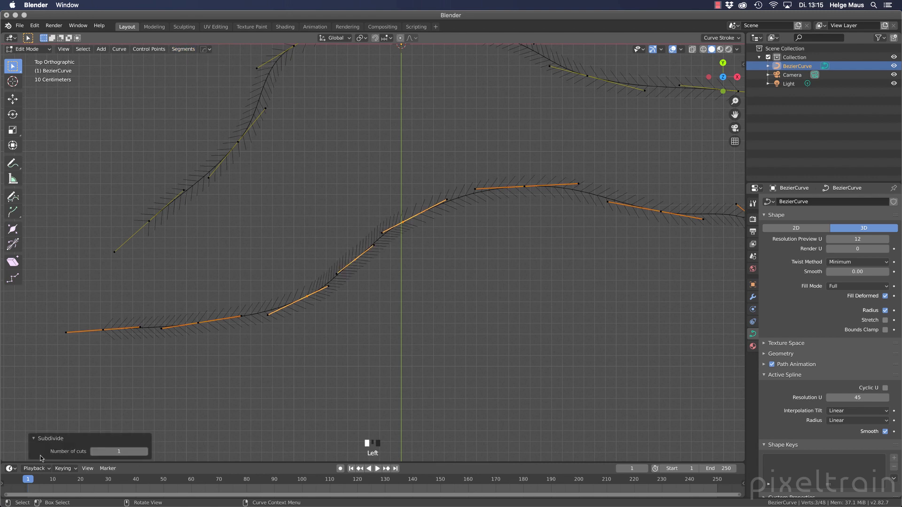
click(144, 452)
drag(119, 451, 143, 451)
click(264, 350)
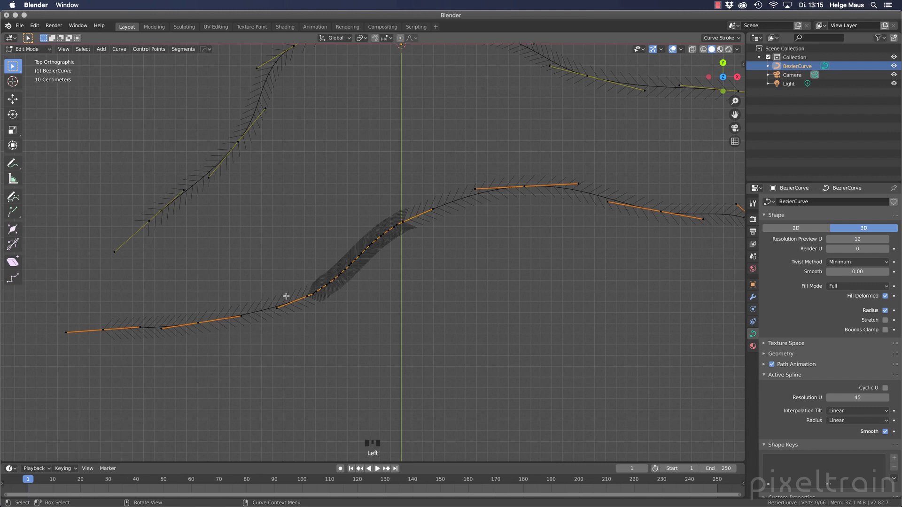
Step: Try to delete the segments at the middle control point of the densely subdivided section
scroll(346, 278, up, 2)
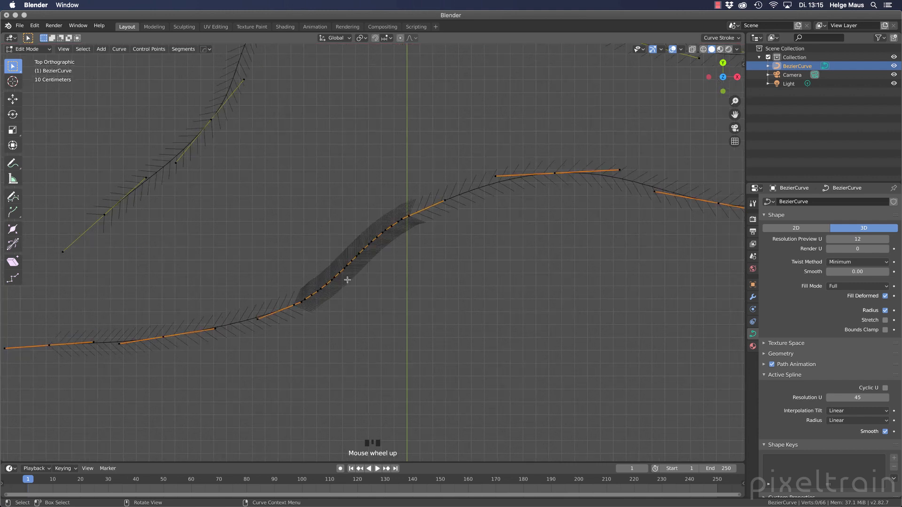
click(348, 262)
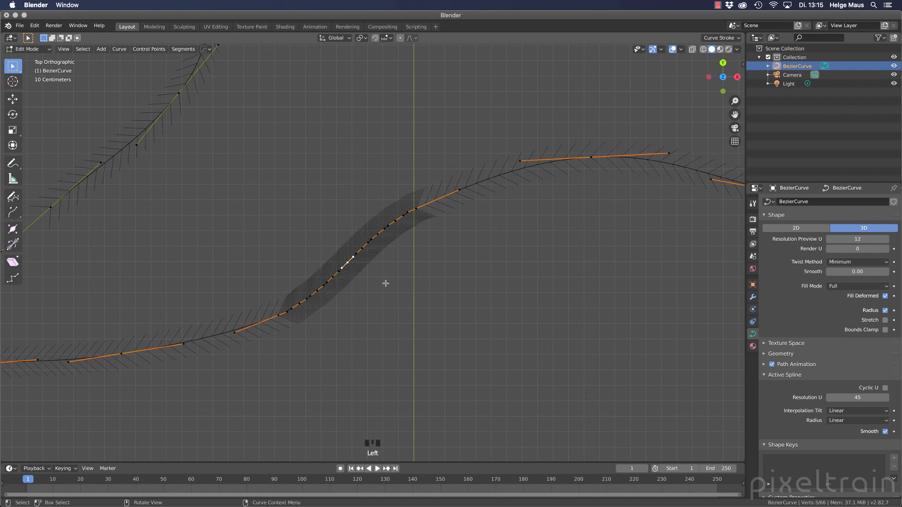
key(x)
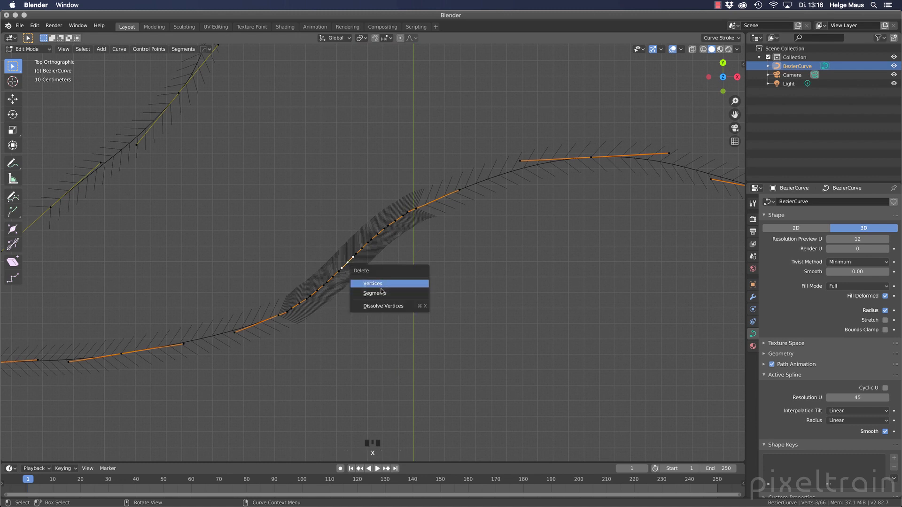
click(382, 292)
scroll(382, 286, down, 1)
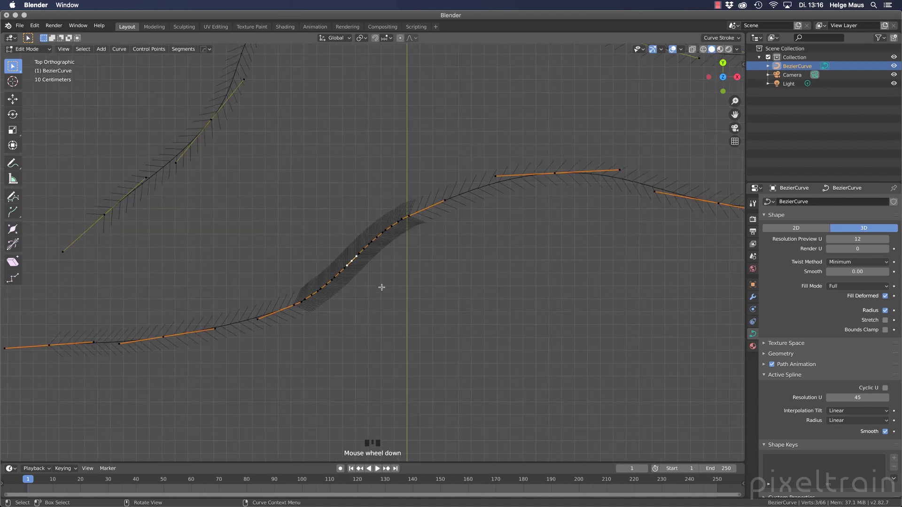
Step: Try selecting the subdivided section with a box, and clear the selection
click(394, 287)
click(408, 275)
drag(579, 148, 282, 318)
click(513, 284)
Step: Select the subdivided section's control points and its right neighbour with Select Circle at a radius of 99
click(9, 70)
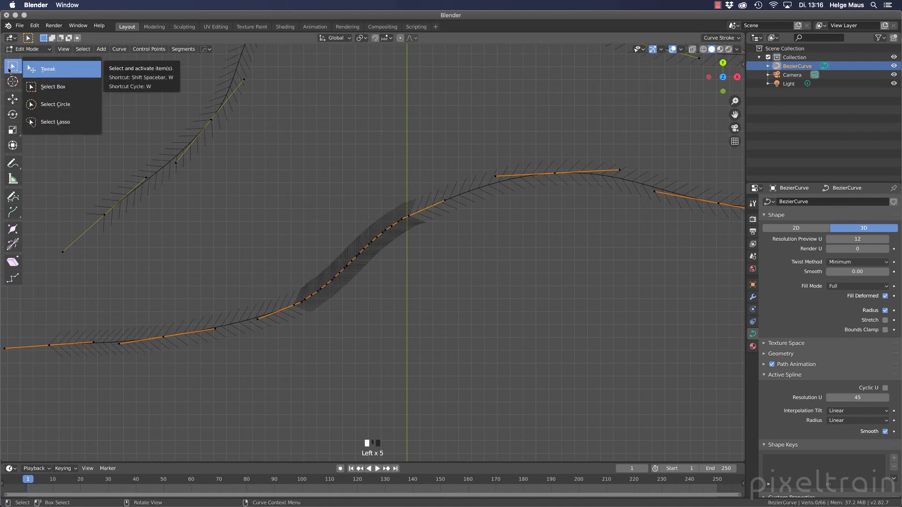
click(52, 106)
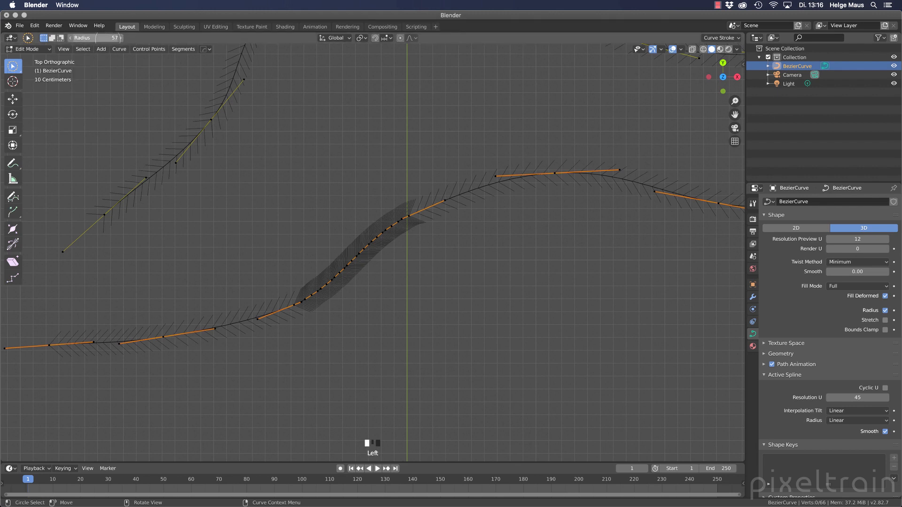
drag(113, 37, 123, 37)
mouse_move(620, 170)
mouse_down()
mouse_move(517, 187)
mouse_move(380, 228)
mouse_move(322, 288)
mouse_move(268, 306)
mouse_move(416, 215)
mouse_move(593, 167)
mouse_move(365, 249)
mouse_move(268, 305)
mouse_move(399, 240)
mouse_move(576, 171)
mouse_move(422, 220)
mouse_move(319, 280)
mouse_move(362, 270)
mouse_up()
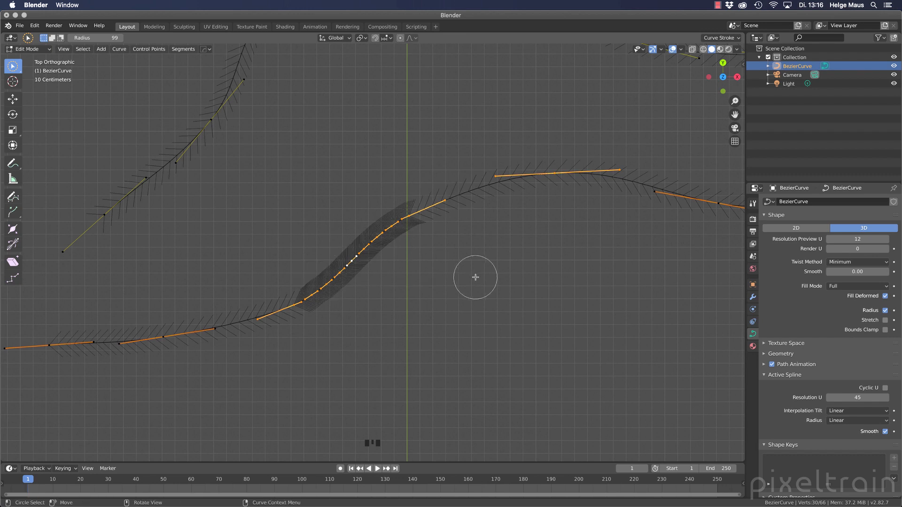
Step: Cycle through the selection tool modes and return to Select Box, keeping the points selected
key(w)
key(w)
key(w)
key(w)
key(w)
key(w)
key(w)
key(w)
key(w)
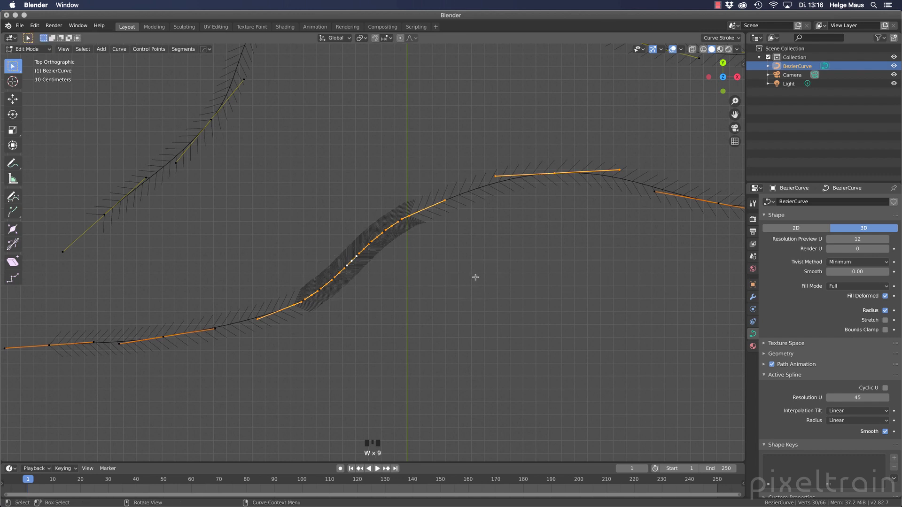
Step: Apply Decimate Curve to the selected points with a ratio of 0.947, and clear the selection
click(187, 54)
click(119, 49)
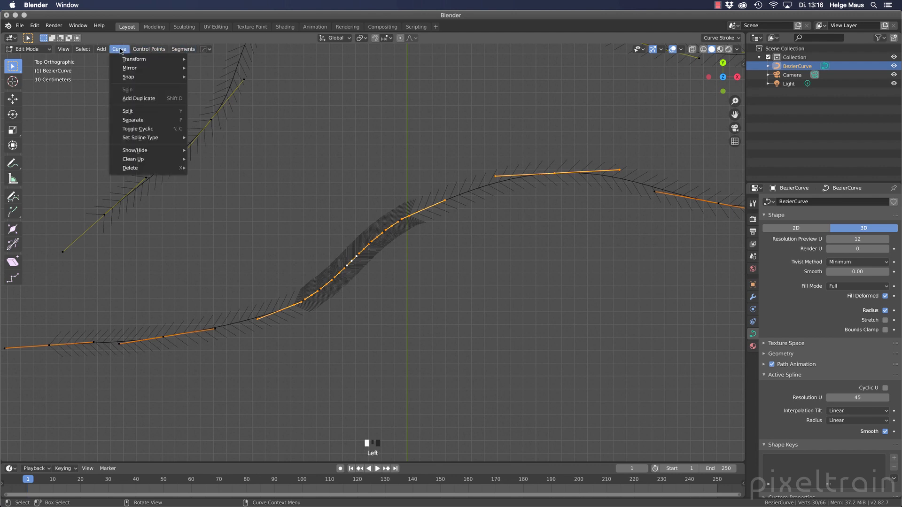
mouse_move(139, 159)
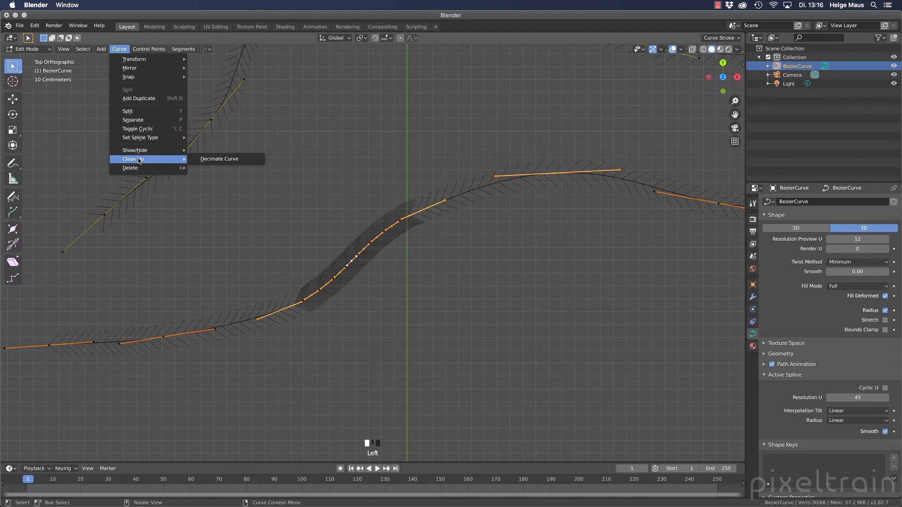
click(231, 159)
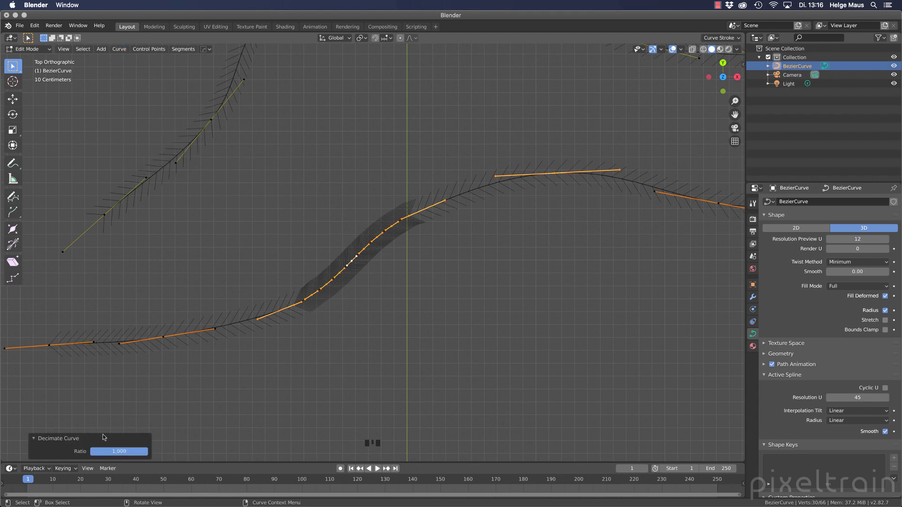
mouse_move(145, 452)
mouse_down()
mouse_move(115, 452)
mouse_move(145, 452)
mouse_up()
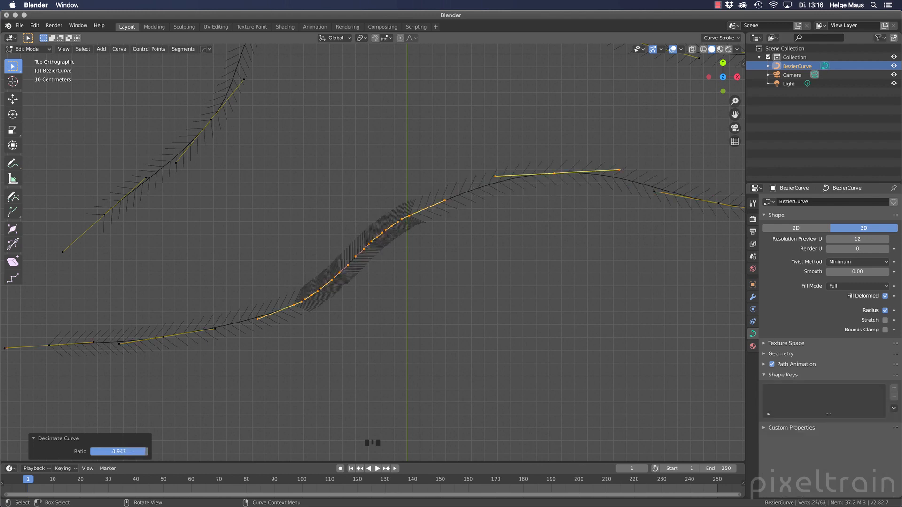
click(432, 304)
Step: Move a handle in the middle of the dense section up and left, and its control point about 0.22 m left and 0.25 m up
scroll(356, 252, up, 2)
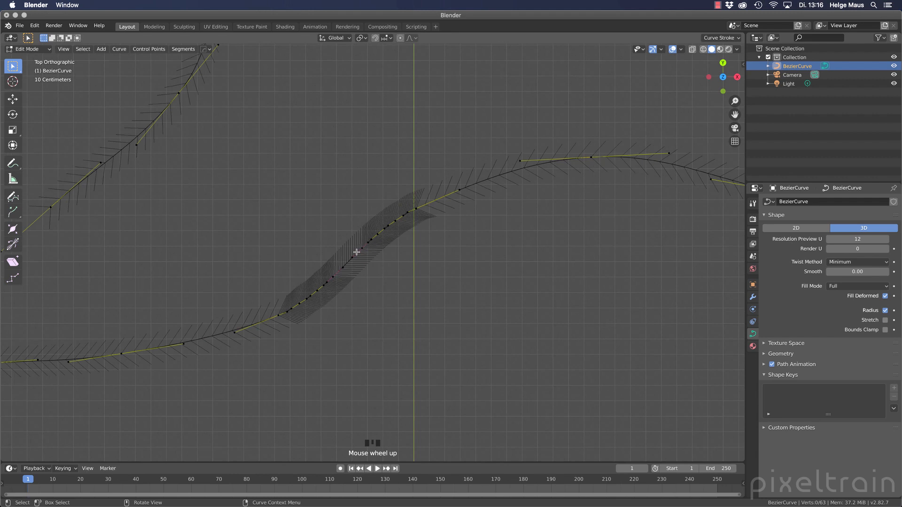
click(334, 270)
key(g)
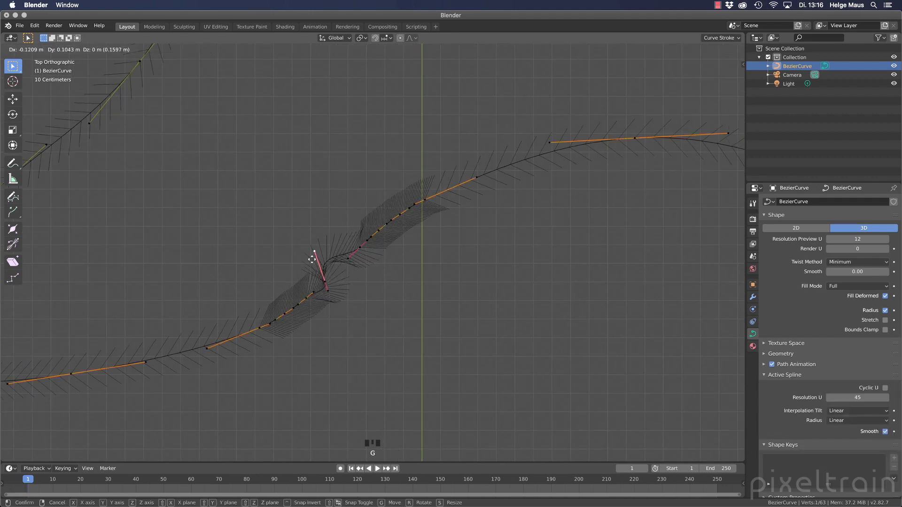
click(324, 285)
click(324, 286)
key(g)
click(283, 233)
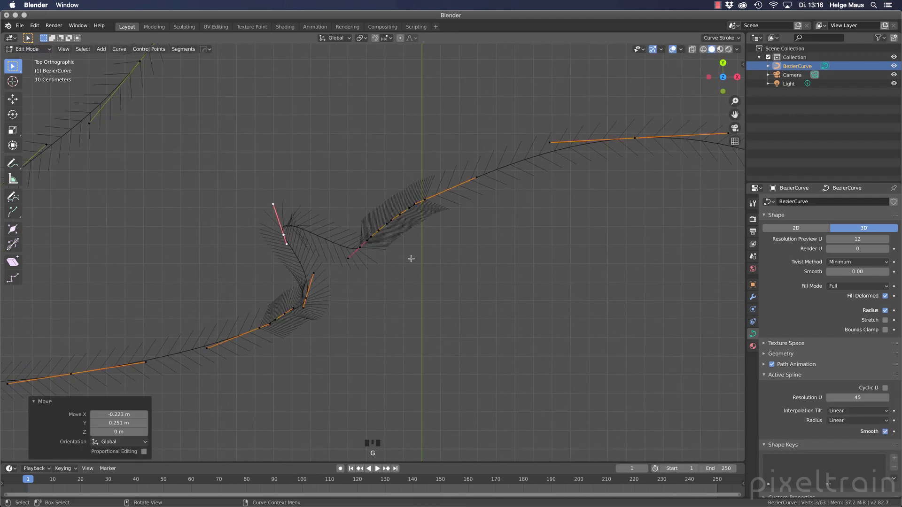
Step: Move a control point in the upper part of the dense section about 0.2 m right and slightly down, and clear the selection
click(377, 234)
key(g)
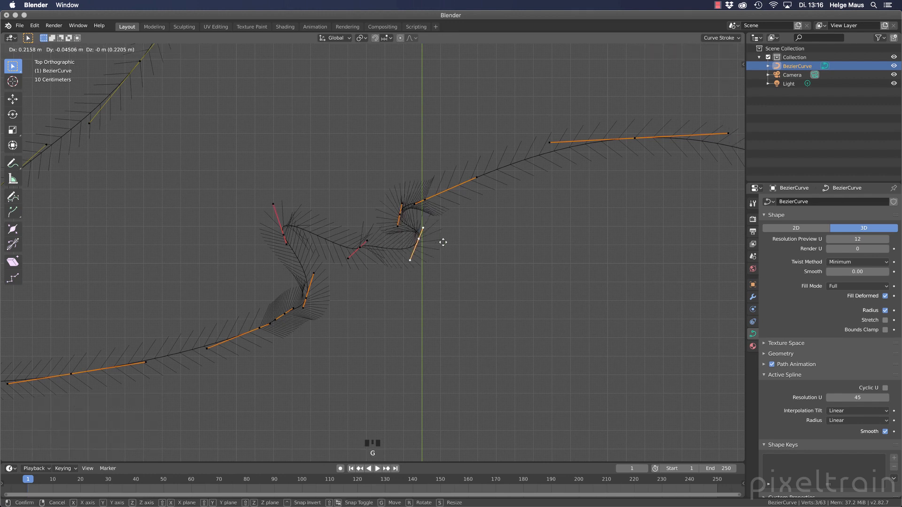
click(438, 238)
click(505, 247)
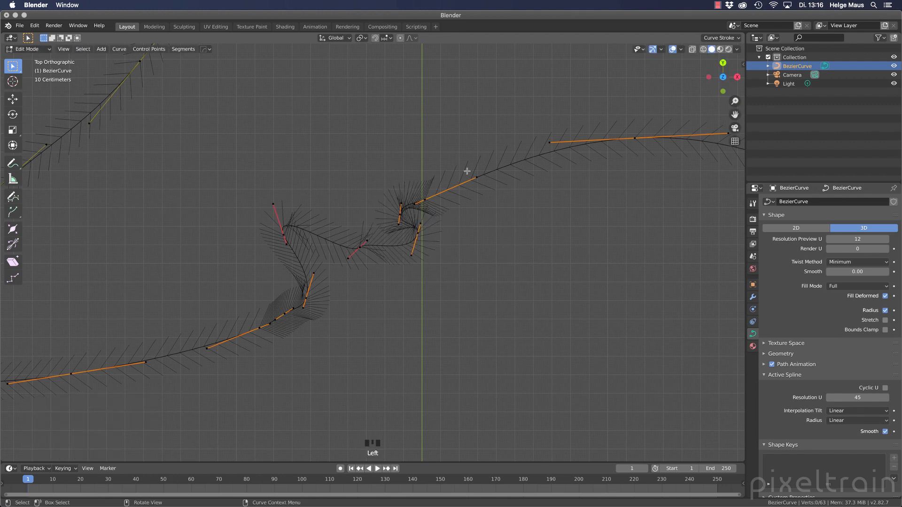
Step: Select the control points of the dense, crooked section of the middle curve and apply Smooth to them
drag(489, 143, 242, 347)
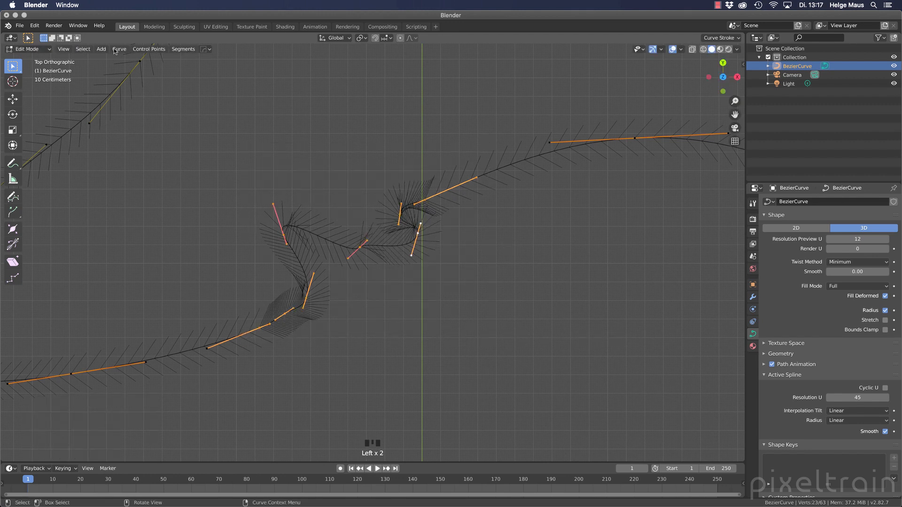
click(134, 49)
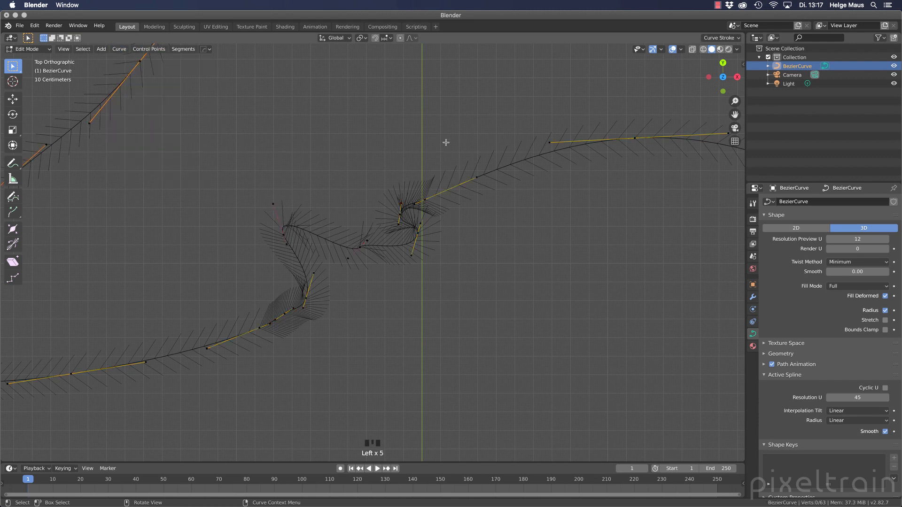
drag(465, 139, 219, 349)
click(121, 49)
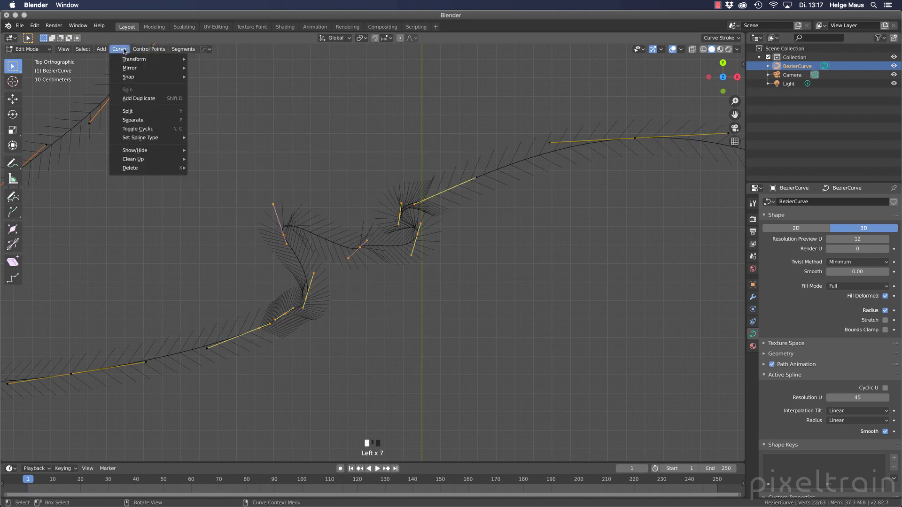
mouse_move(137, 50)
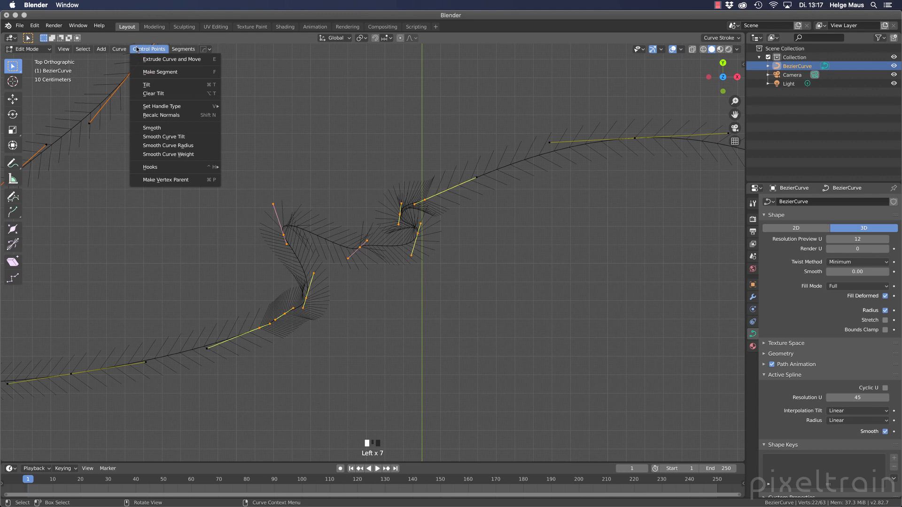
click(170, 129)
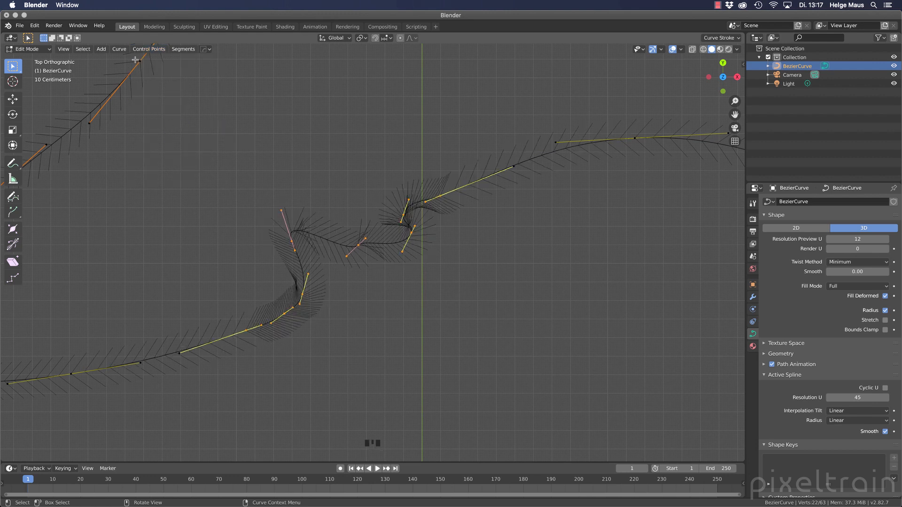
Step: Smooth the same selected control points a second time and clear the selection
click(121, 51)
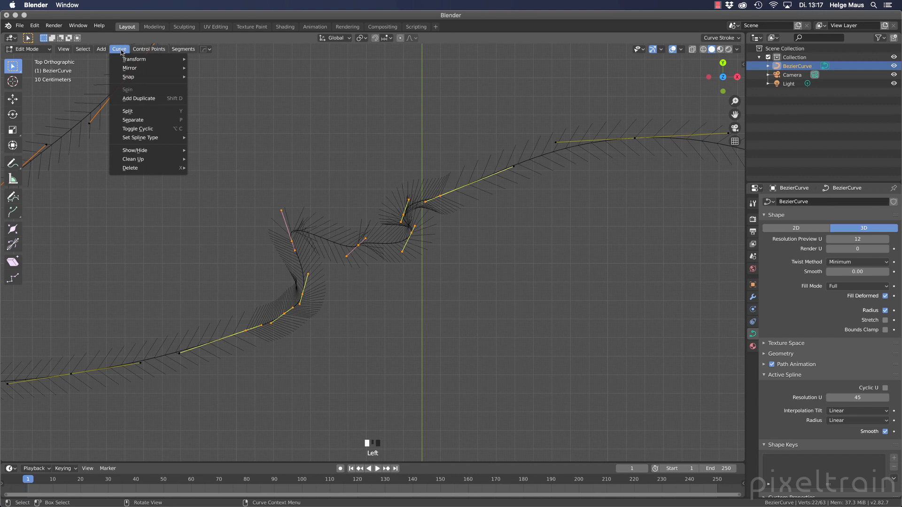
click(144, 50)
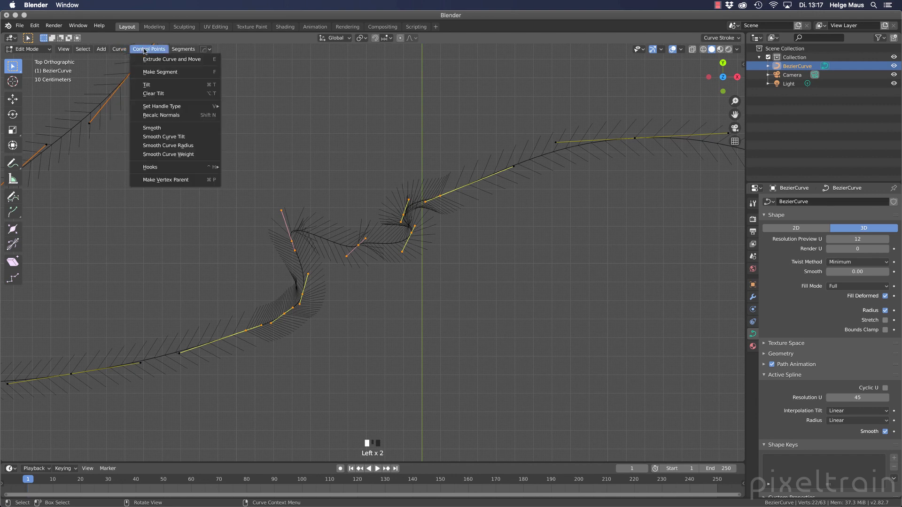
click(151, 128)
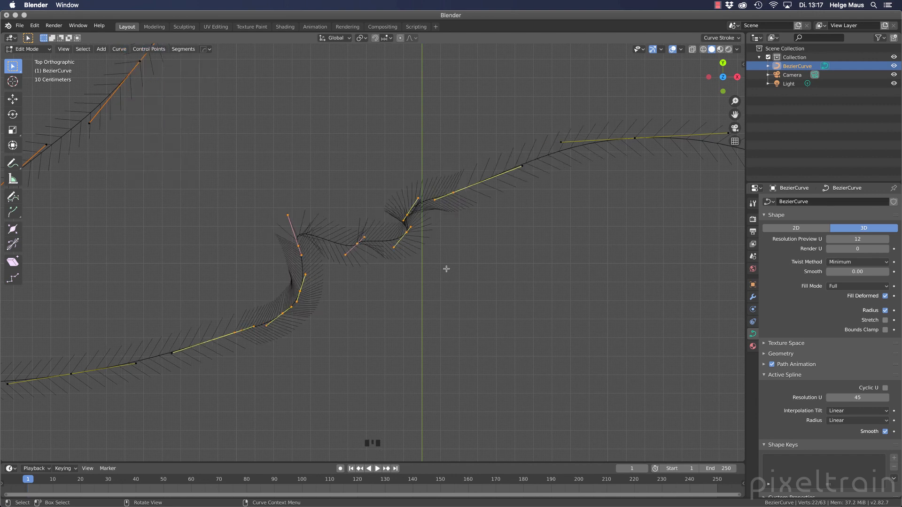
click(477, 278)
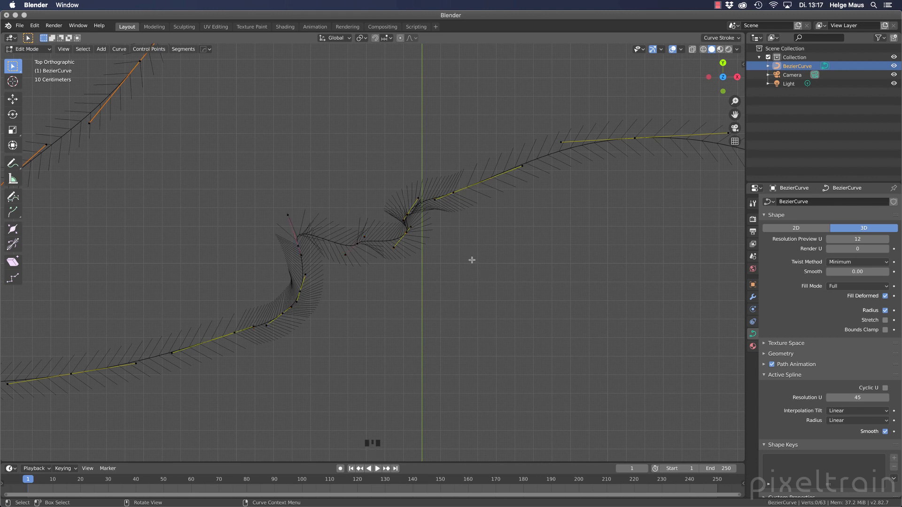
Step: Activate the curve Draw tool and display its active tool settings beside the viewport
scroll(455, 245, down, 5)
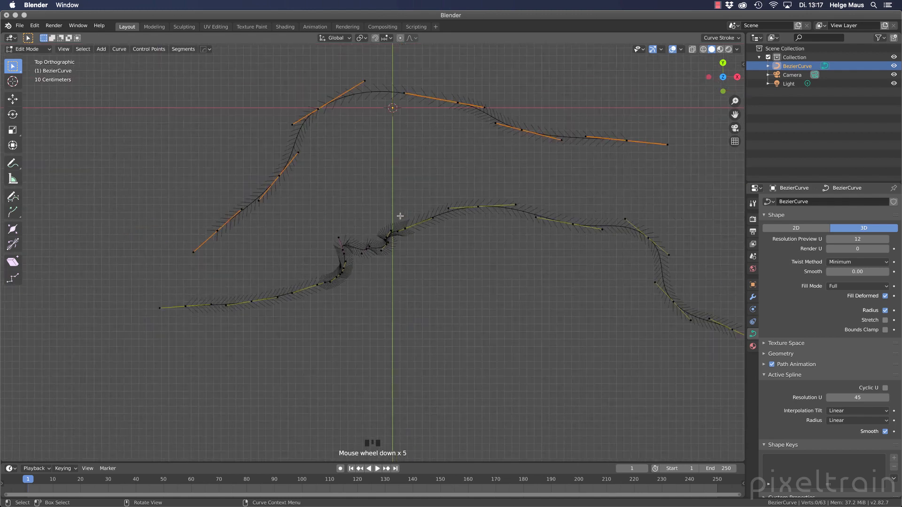
shift+middle_drag(519, 281, 425, 232)
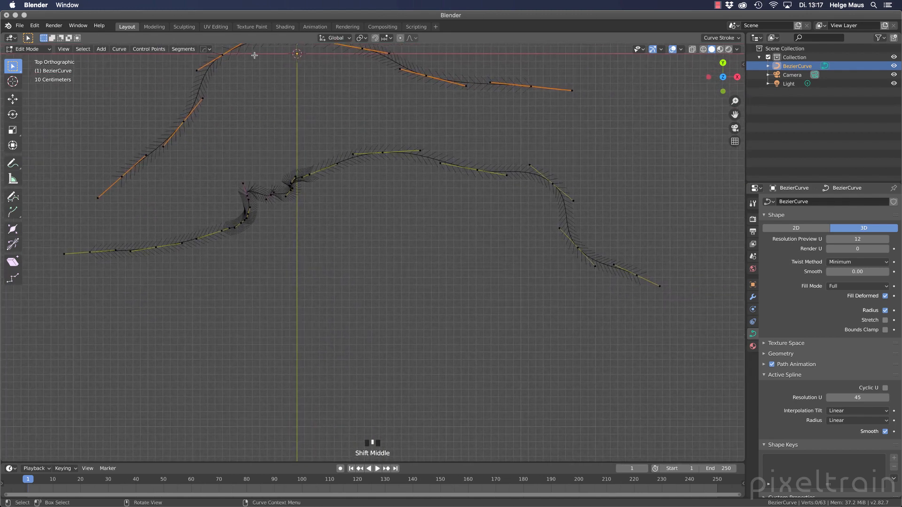
scroll(419, 259, down, 2)
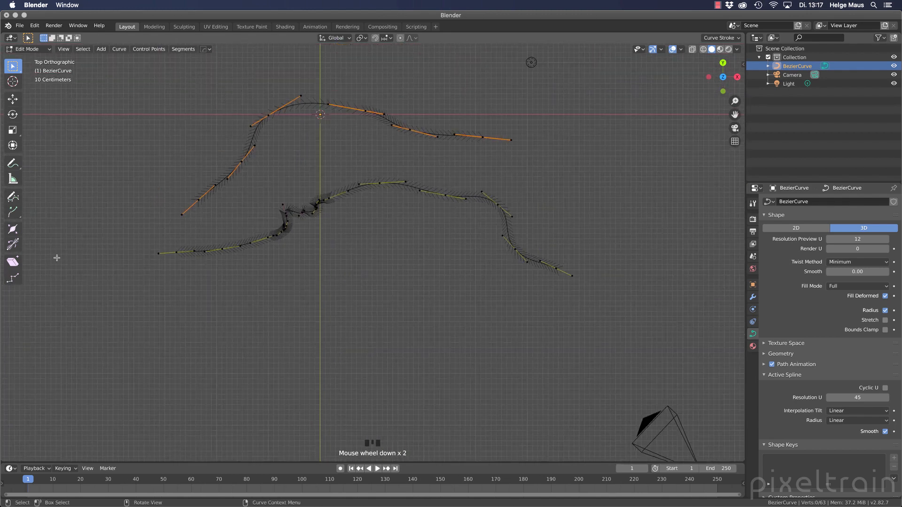
click(11, 199)
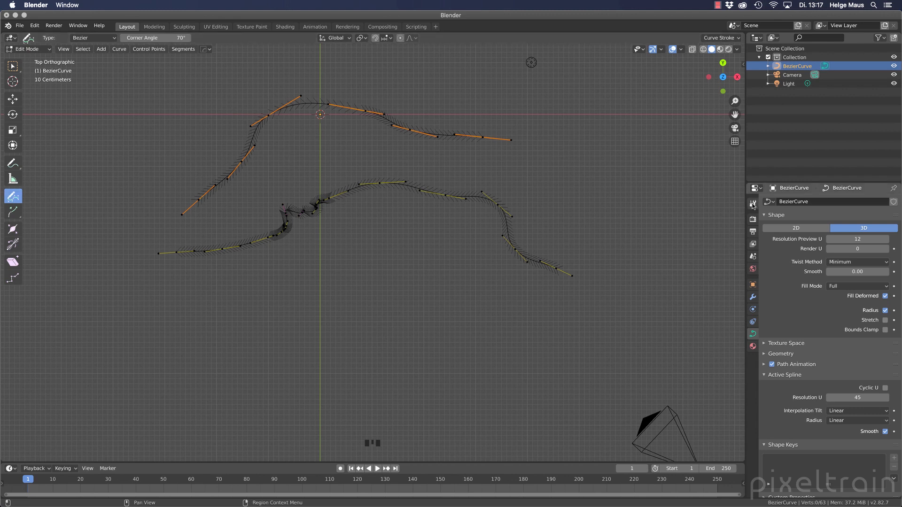
click(752, 204)
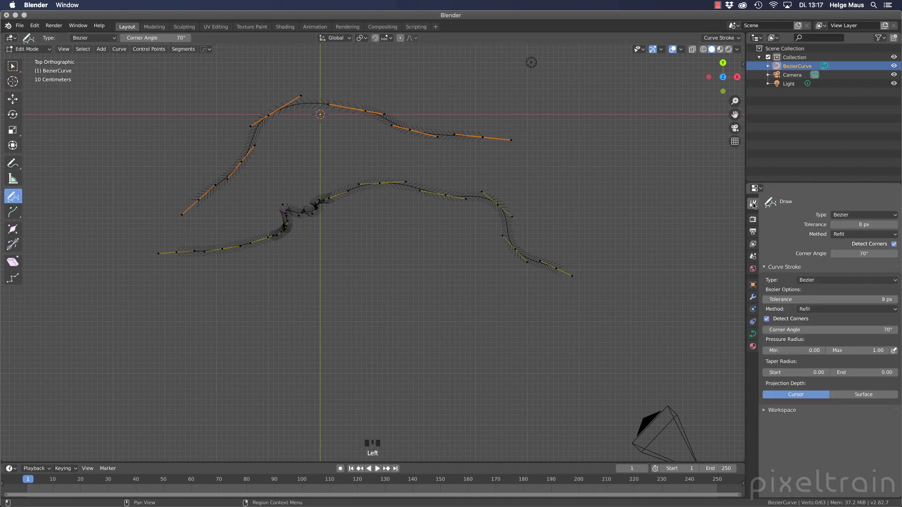
click(753, 335)
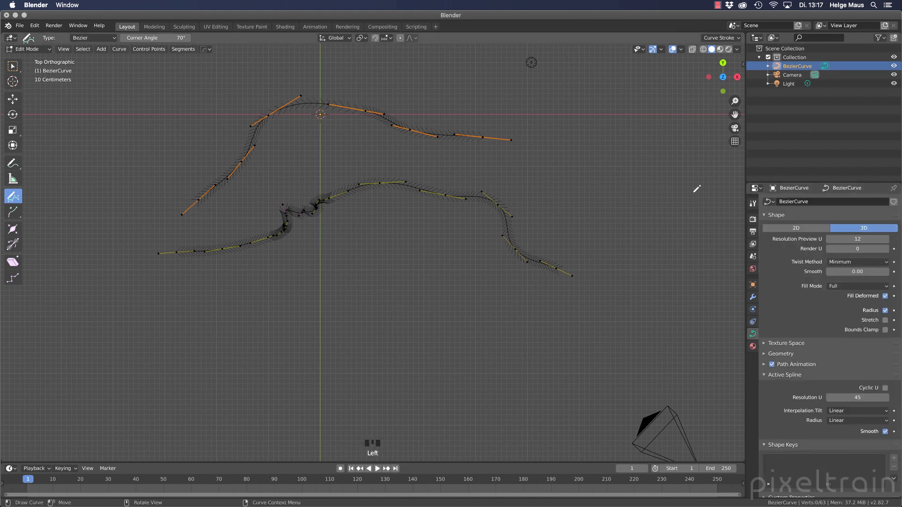
key(n)
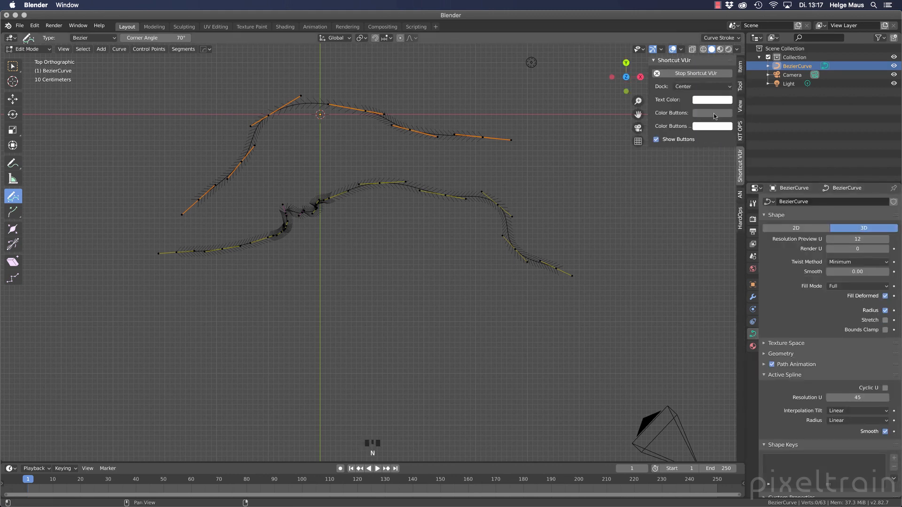
click(741, 86)
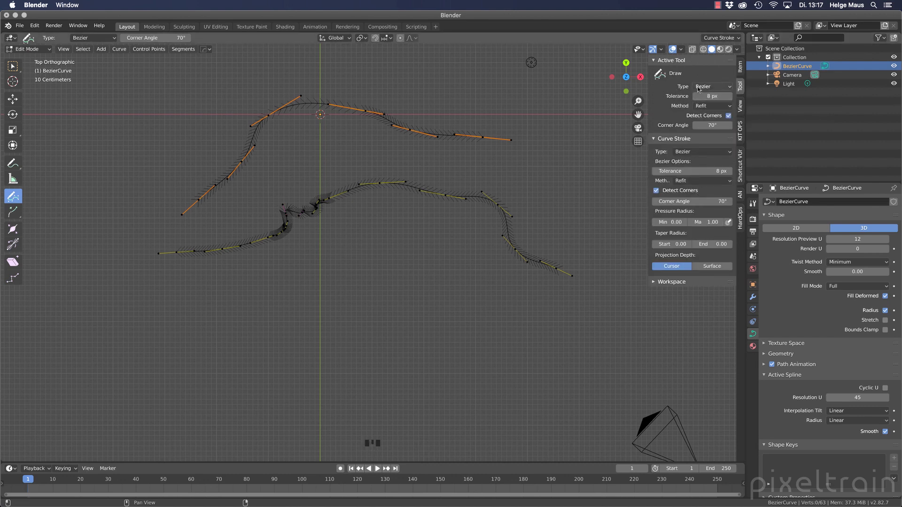
Step: Draw a wavy freehand stroke of type Bezier below the existing curves and set its fitting error to 0.128 m
click(712, 87)
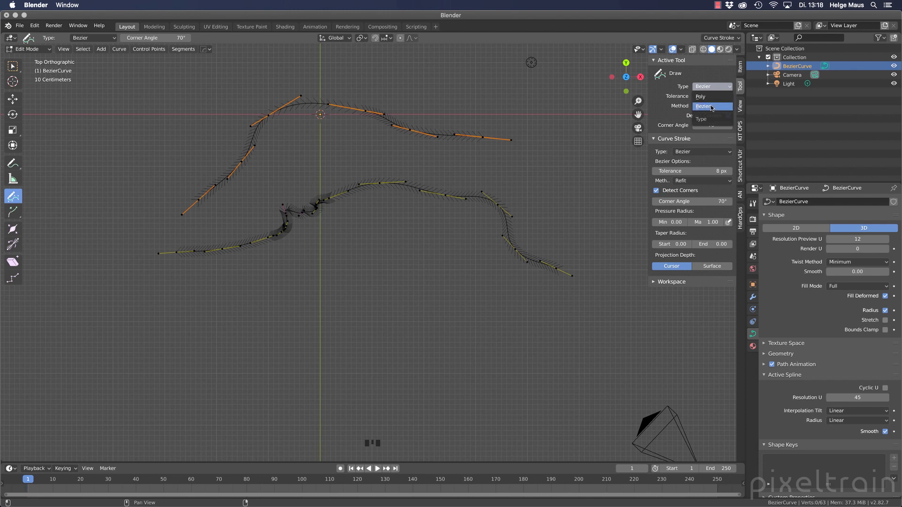
click(712, 107)
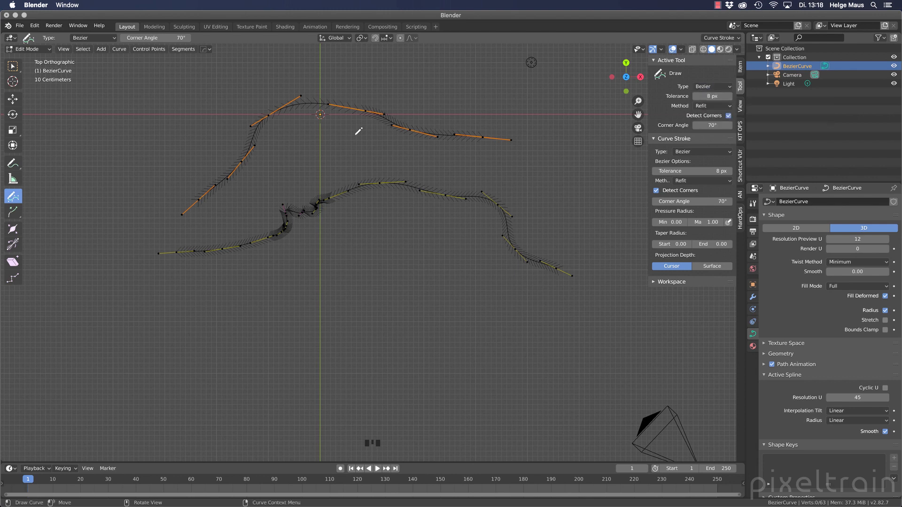
mouse_move(128, 390)
mouse_down()
mouse_move(274, 351)
mouse_move(422, 360)
mouse_move(527, 342)
mouse_up()
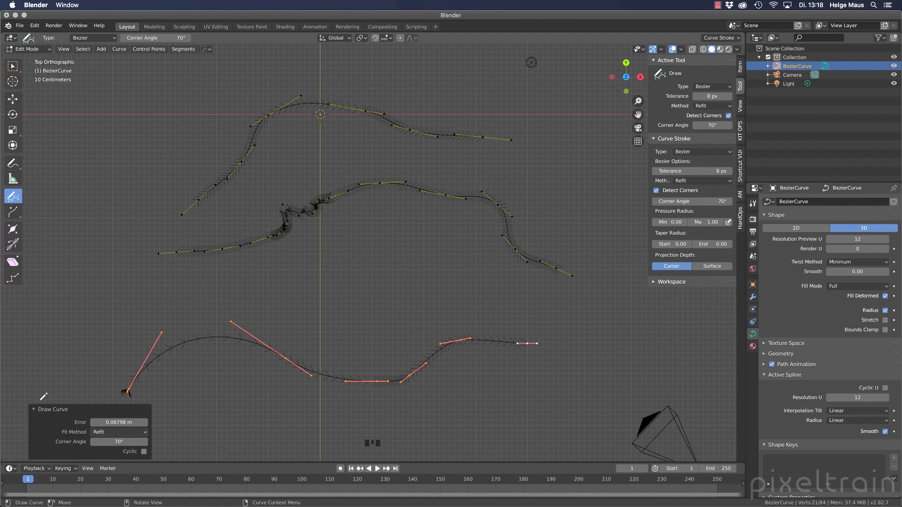
mouse_move(121, 420)
mouse_down()
mouse_move(141, 421)
mouse_move(113, 420)
mouse_move(145, 421)
mouse_move(119, 420)
mouse_up()
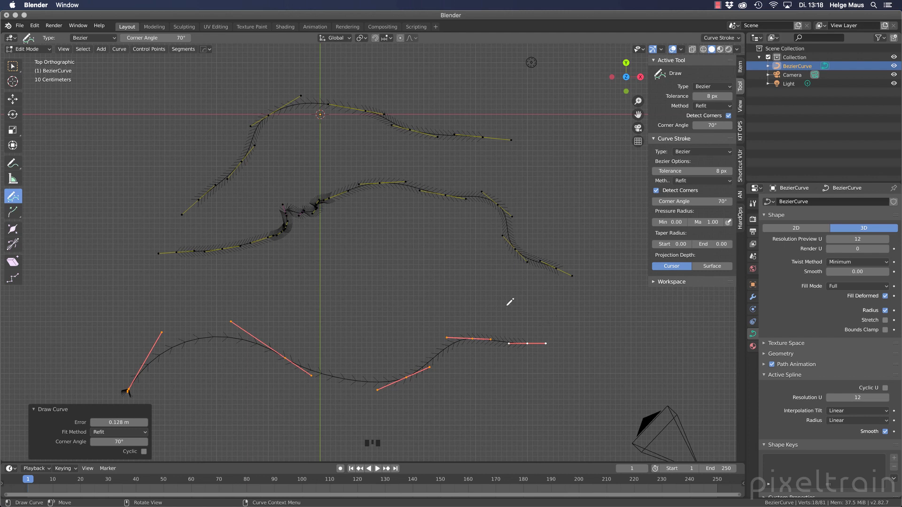
Step: Delete all vertices of the middle curve and the freshly drawn wavy curve, keeping only the upper curve
click(13, 66)
scroll(299, 230, down, 3)
scroll(299, 230, up, 3)
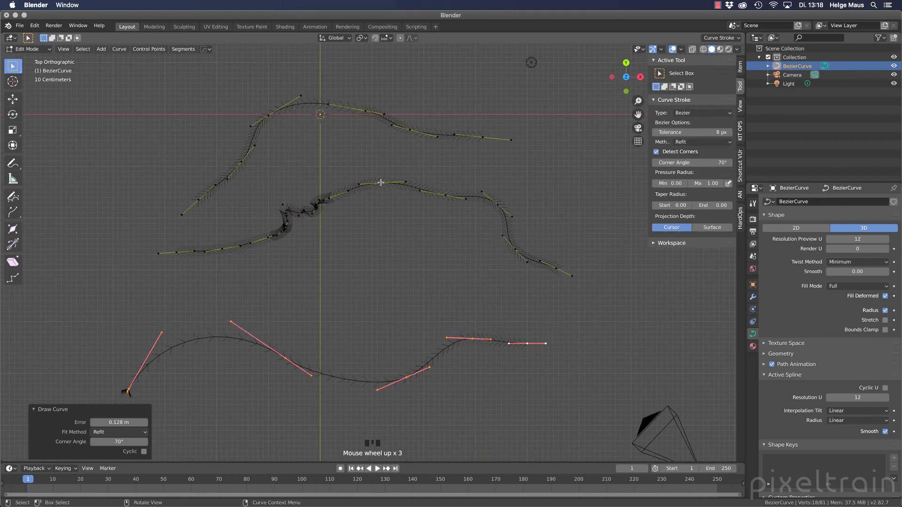
key(l)
key(x)
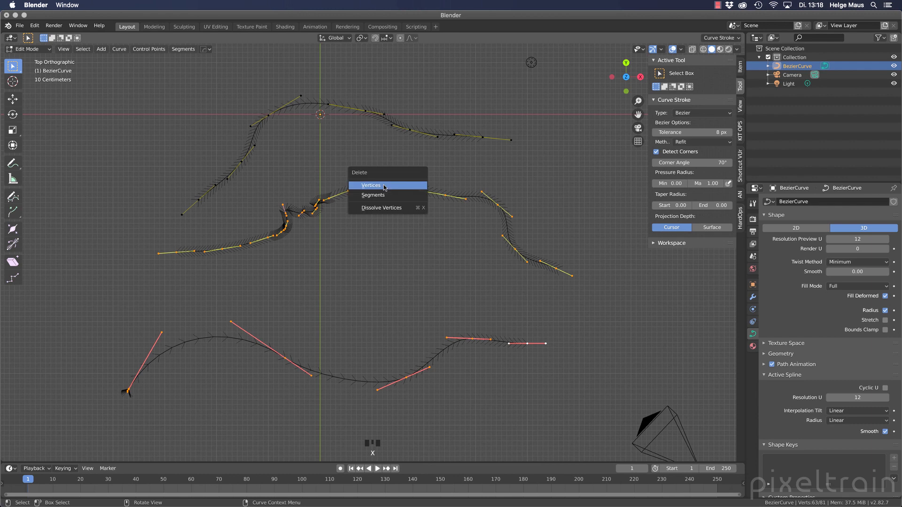
click(383, 185)
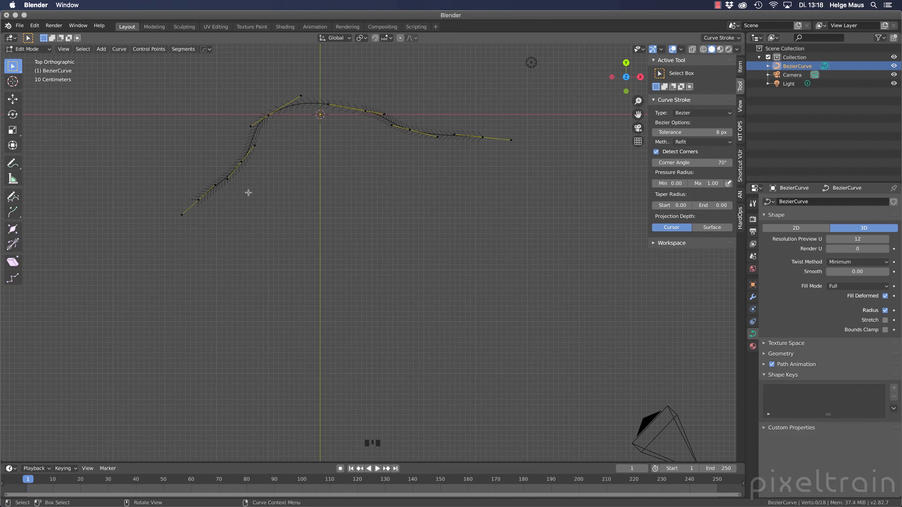
Step: Draw a large, nearly closed round loop freehand below the remaining curve and clear the selection
click(13, 196)
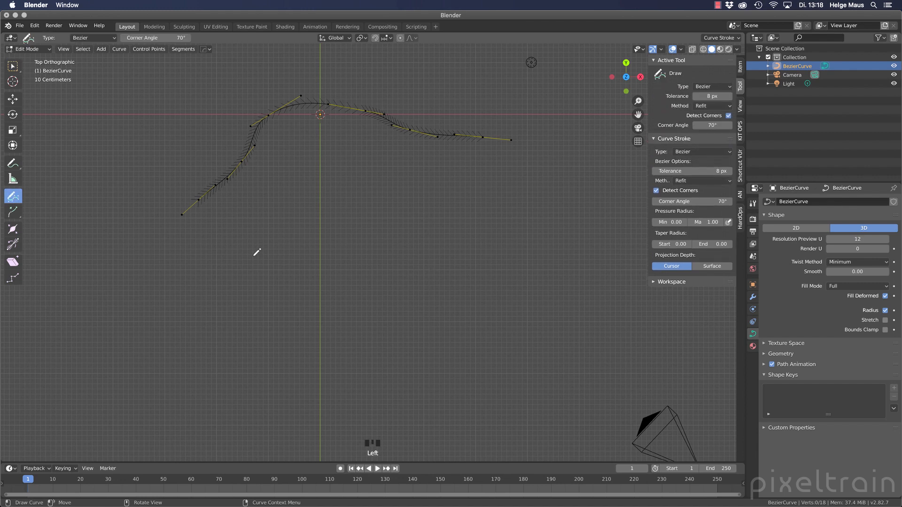
mouse_move(256, 252)
mouse_down()
mouse_move(465, 227)
mouse_move(312, 358)
mouse_move(268, 310)
mouse_up()
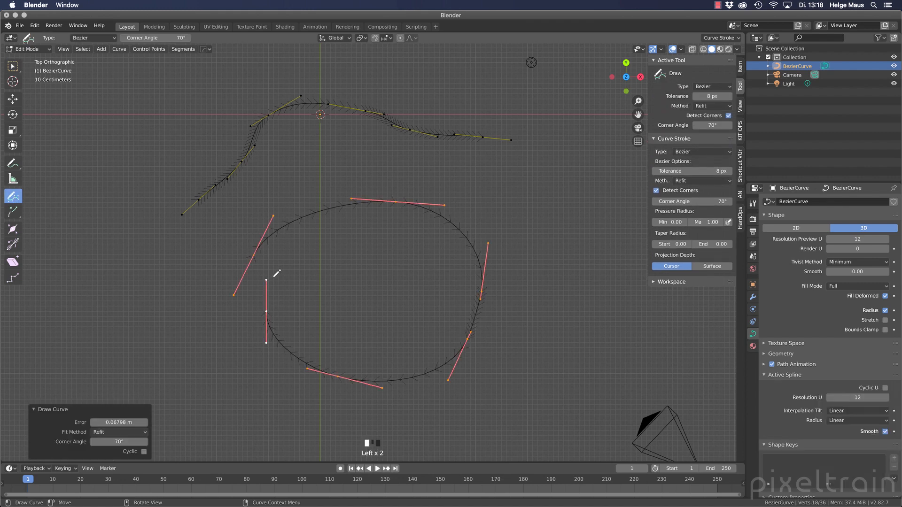
click(12, 66)
click(125, 263)
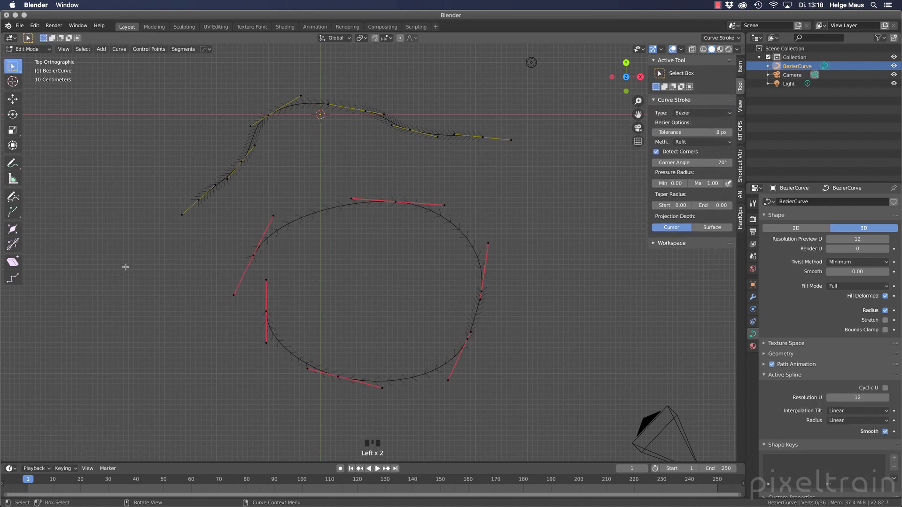
Step: Select the control point at the top of the loop and try Cyclic U on its spline, ending with it off
scroll(303, 341, up, 1)
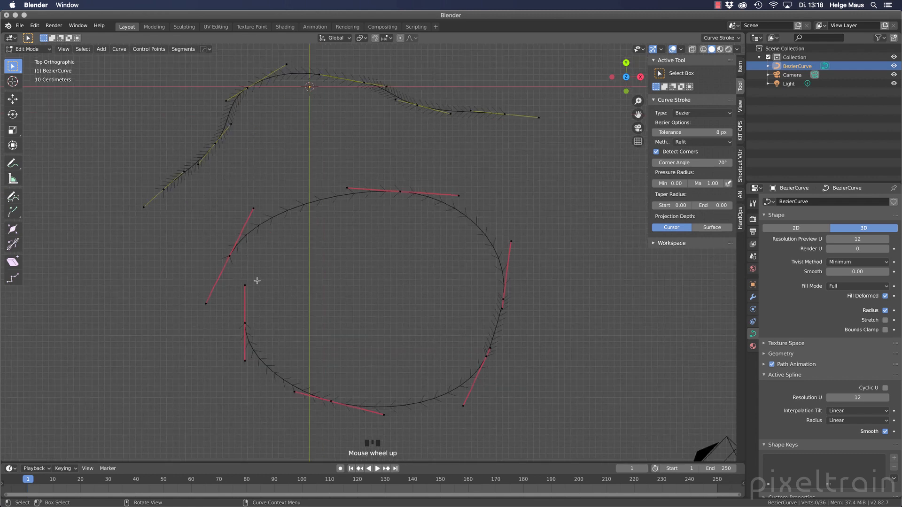
click(398, 281)
click(403, 191)
click(401, 191)
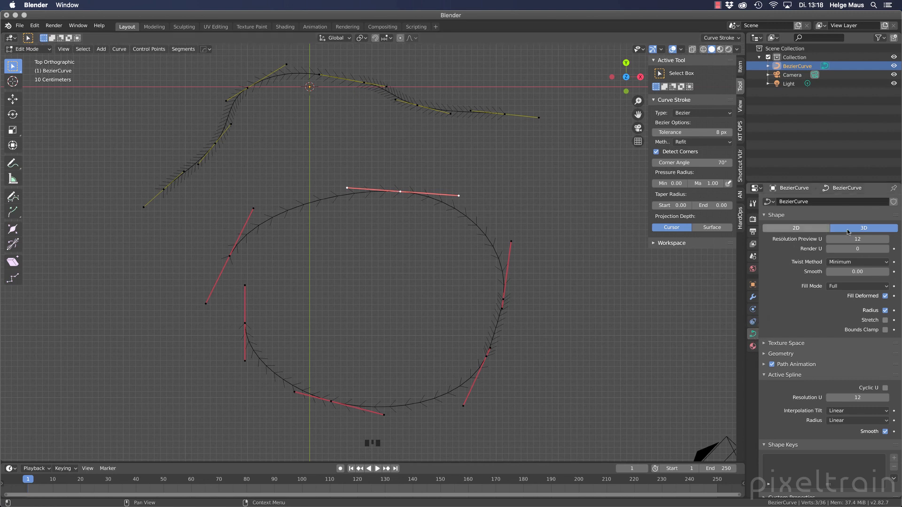
click(764, 215)
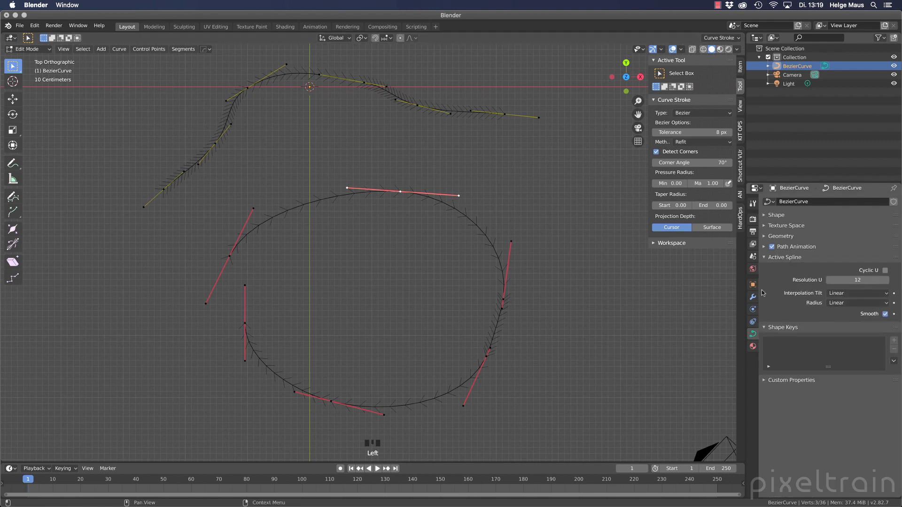
click(885, 270)
click(885, 270)
click(885, 270)
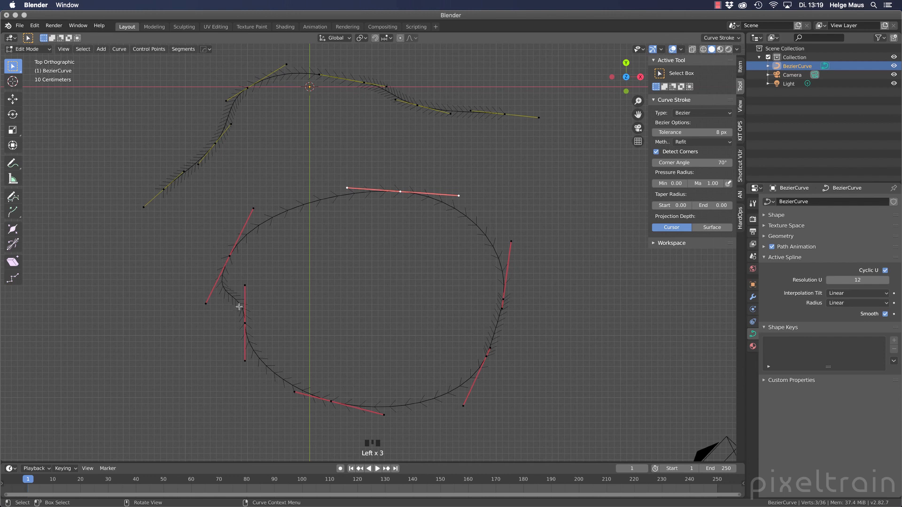
click(885, 270)
Step: Run Toggle Cyclic repeatedly on the loop's spline, leaving it open, and locate the command among the curve operations
key(alt+c)
key(alt+c)
key(alt+c)
key(alt+c)
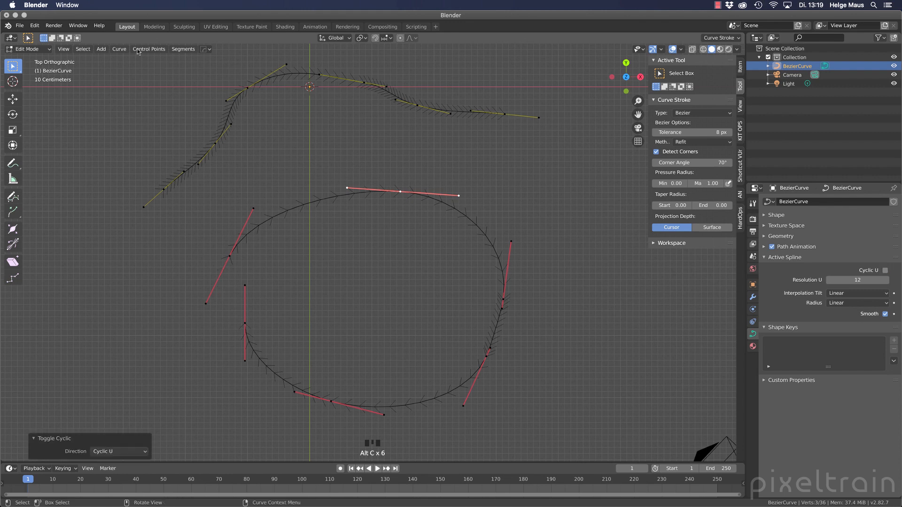
click(119, 49)
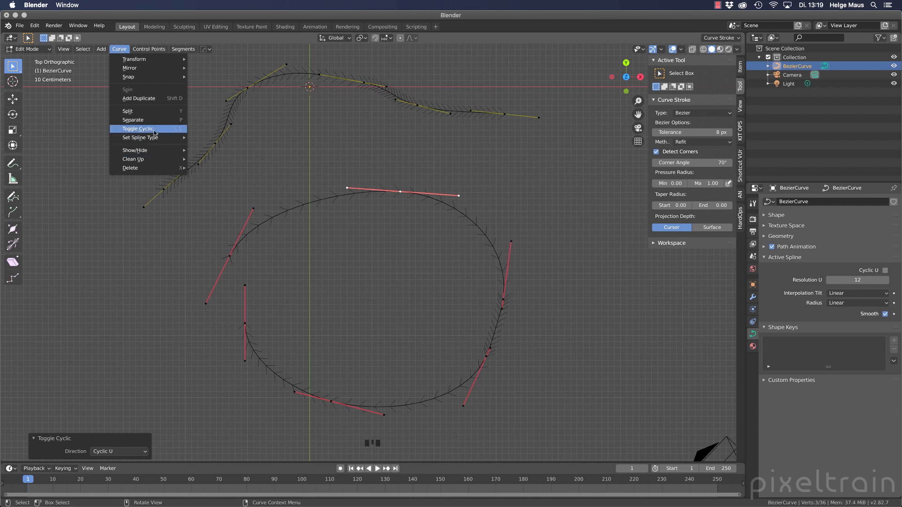
Step: Try closing the round loop with a segment between its two open end points, undo it, and clear the selection
scroll(270, 270, up, 1)
click(270, 270)
shift+middle_drag(270, 268, 337, 239)
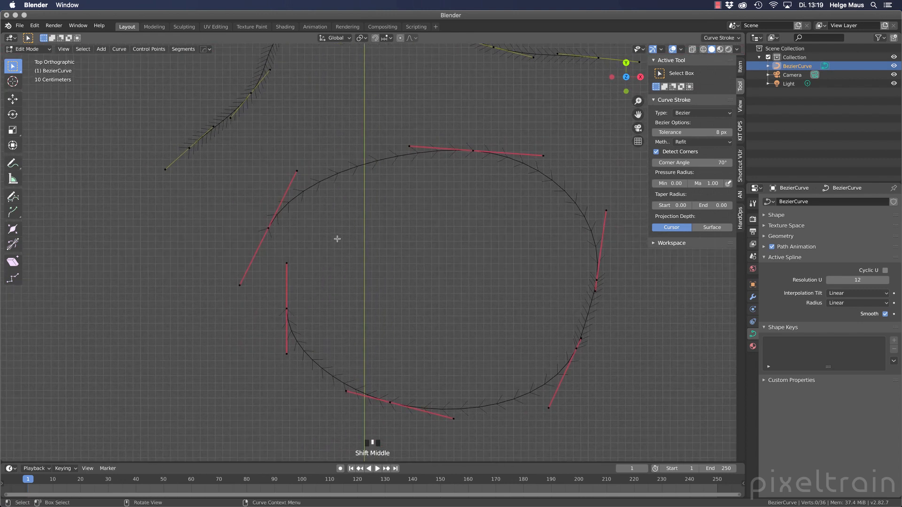
click(268, 228)
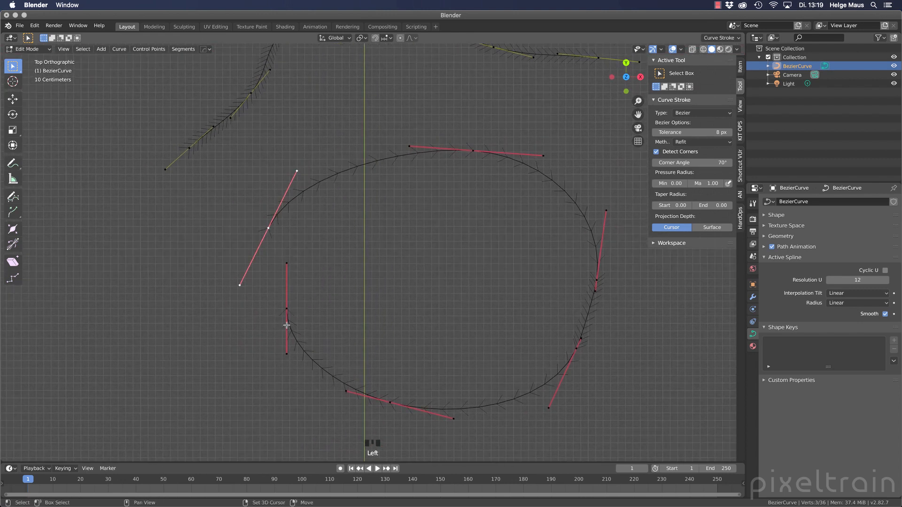
shift+click(286, 309)
key(f)
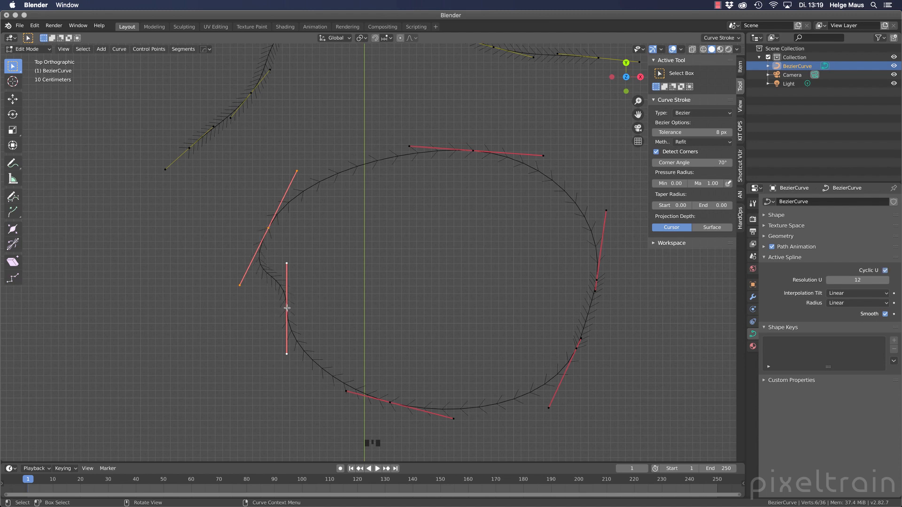
key(super)
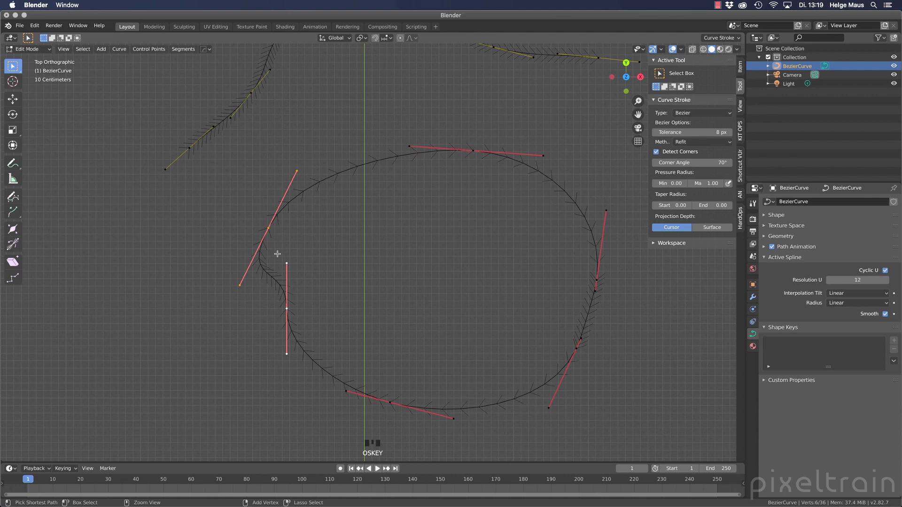
key(super+z)
click(334, 241)
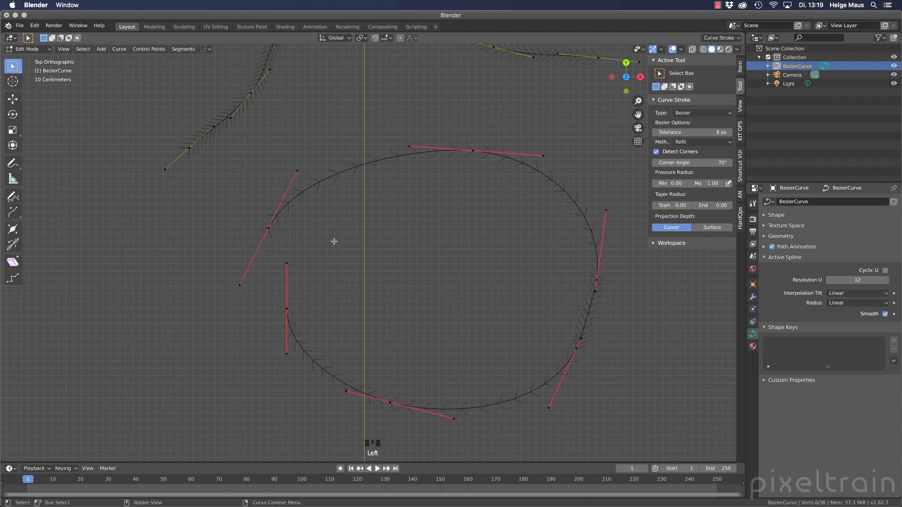
Step: Try joining the upper curve's lower end to the loop's lower open end with a segment, undo it, and clear the selection
scroll(216, 161, down, 2)
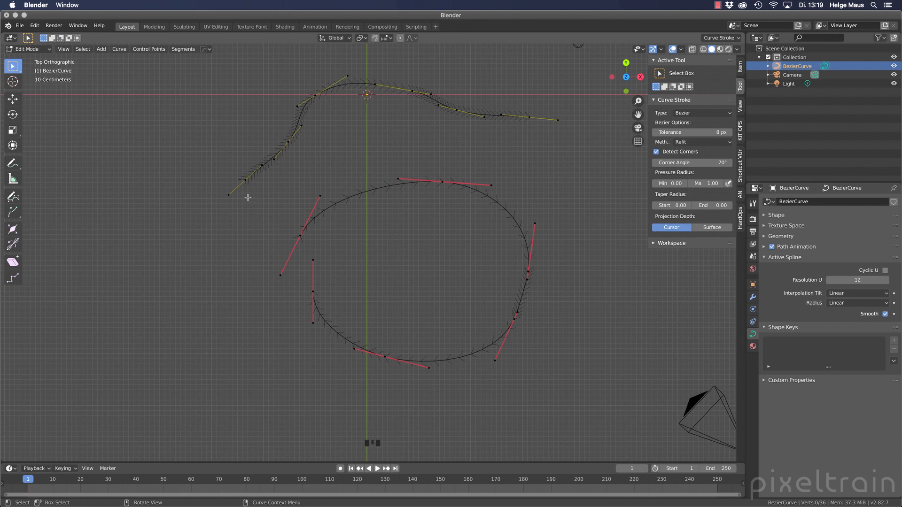
click(245, 180)
shift+click(313, 291)
key(f)
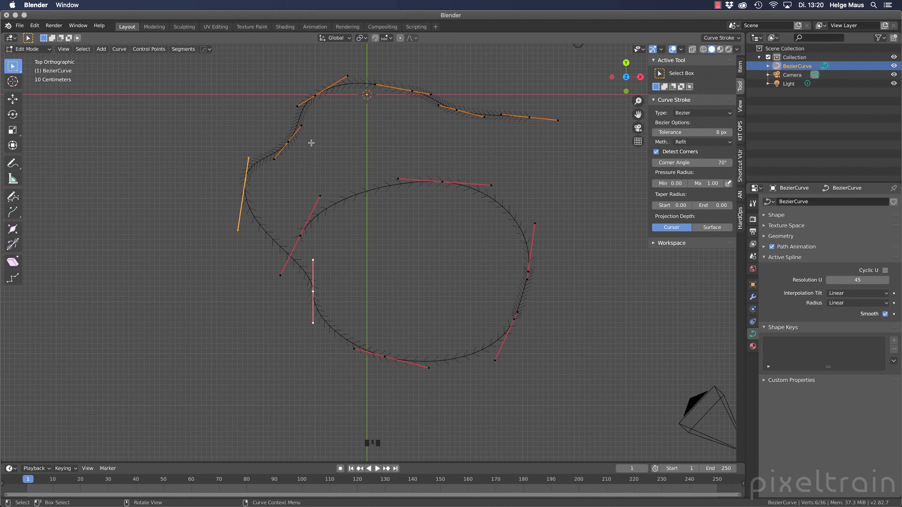
key(super+z)
click(360, 248)
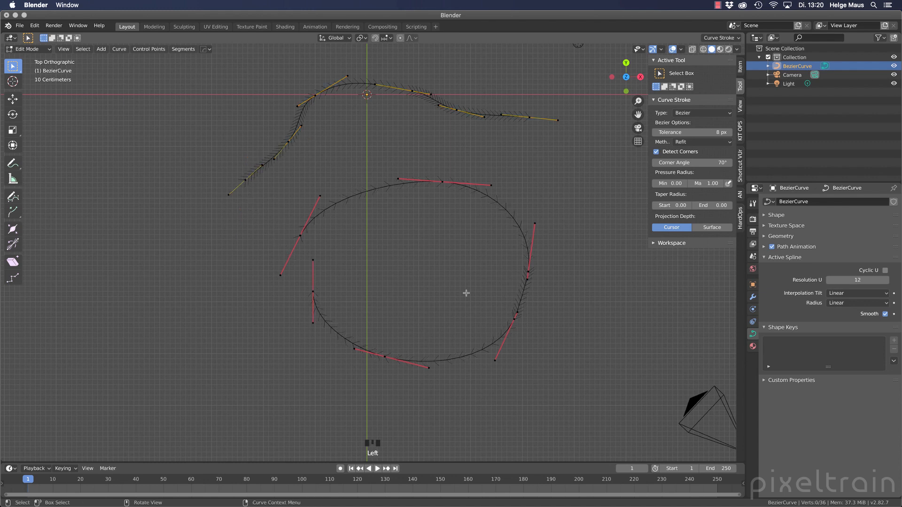
Step: Select the control point at the top of the loop, switch its spline's direction, and clear the selection
double_click(441, 183)
click(184, 50)
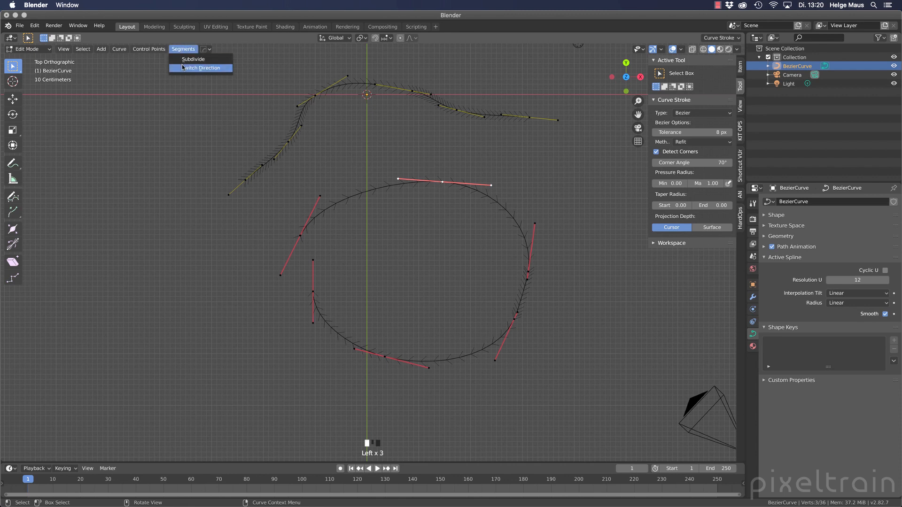
click(183, 68)
click(193, 243)
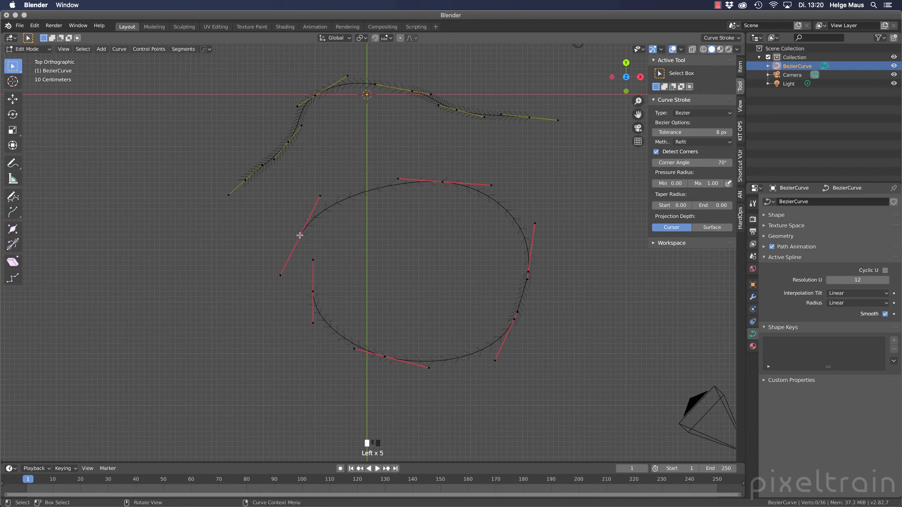
Step: Make a segment between the loop's upper open end point and the lower end point of the upper curve
click(300, 235)
shift+click(242, 187)
key(f)
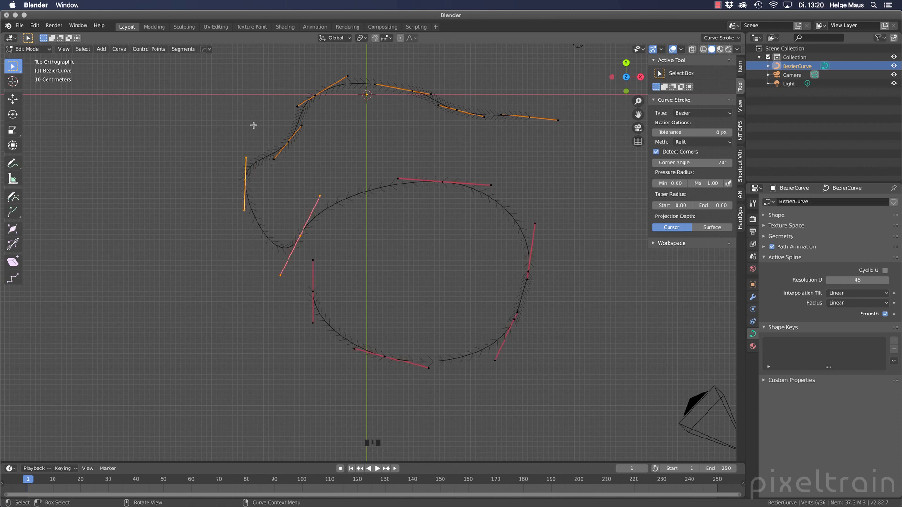
scroll(280, 167, up, 2)
Step: Select the loop's control points from its top point clockwise round to the remaining open end
click(145, 50)
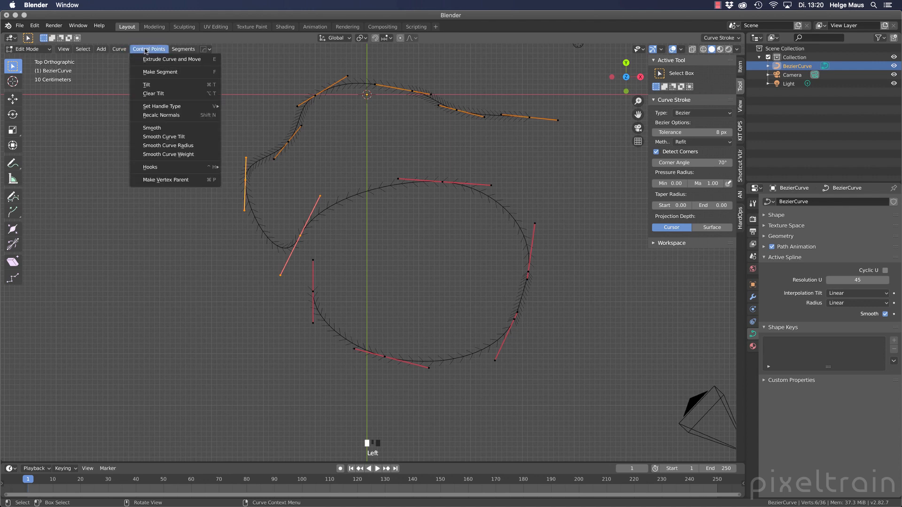
mouse_move(123, 52)
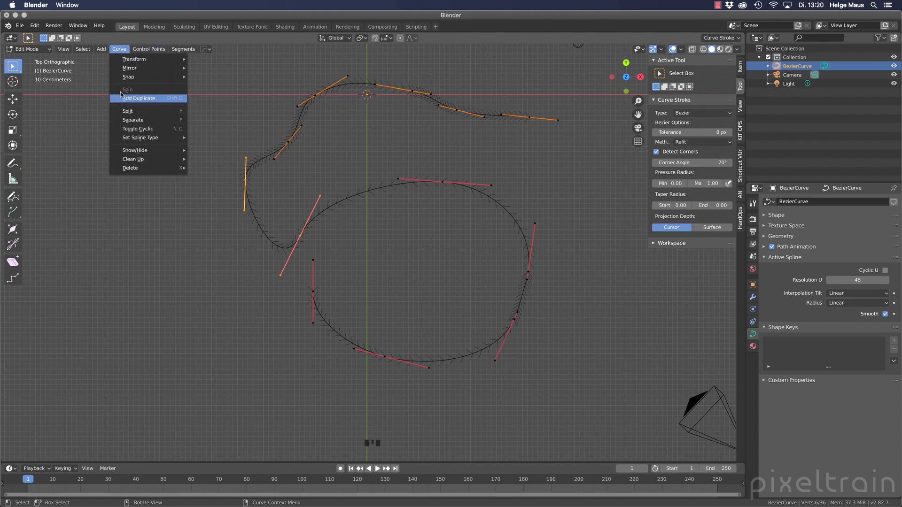
click(165, 116)
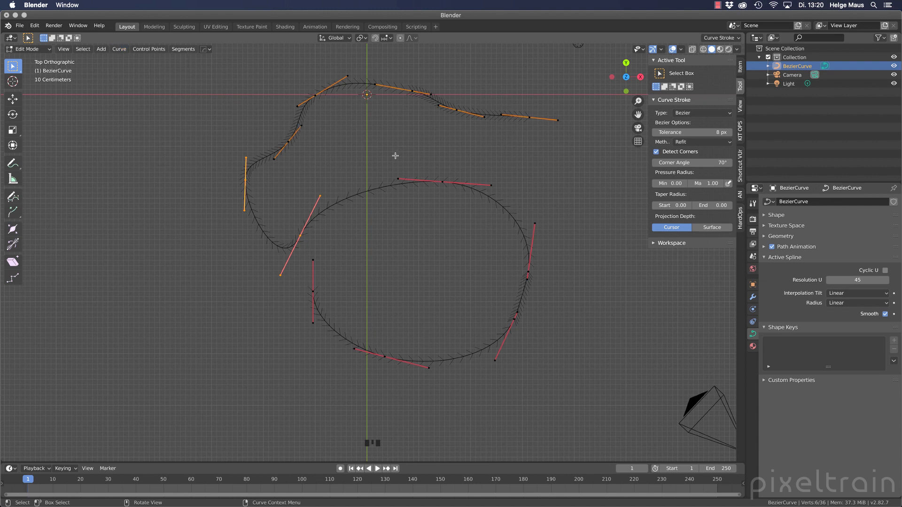
click(395, 156)
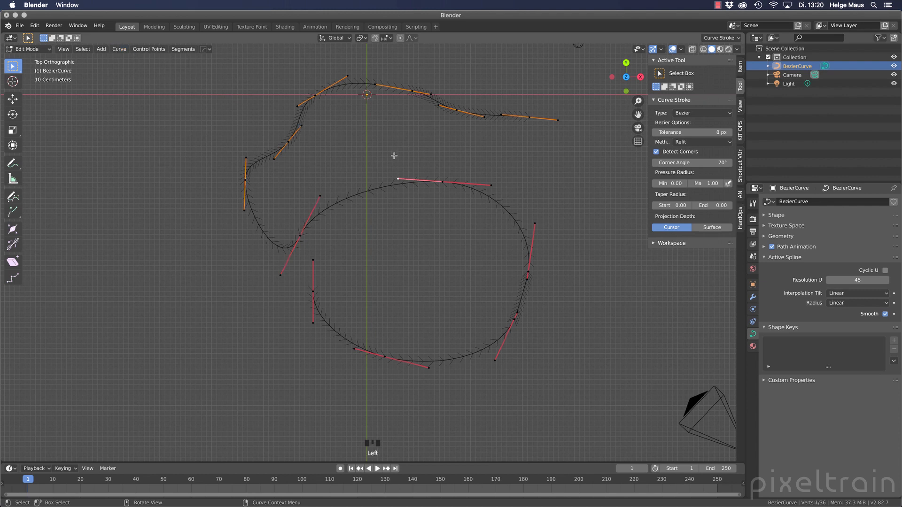
double_click(303, 182)
click(450, 185)
drag(450, 185, 435, 177)
shift+drag(517, 268, 537, 286)
shift+drag(522, 315, 507, 327)
shift+drag(391, 346, 342, 376)
shift+drag(296, 298, 297, 302)
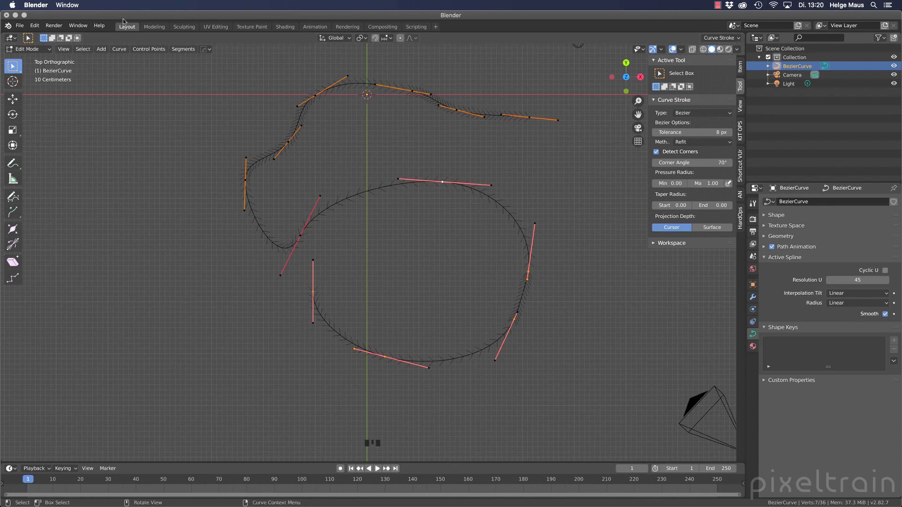
Step: Split the selected points from the joined curve, move the piece about -0.06 m in X and -1.09 m in Y, and deselect it
click(119, 49)
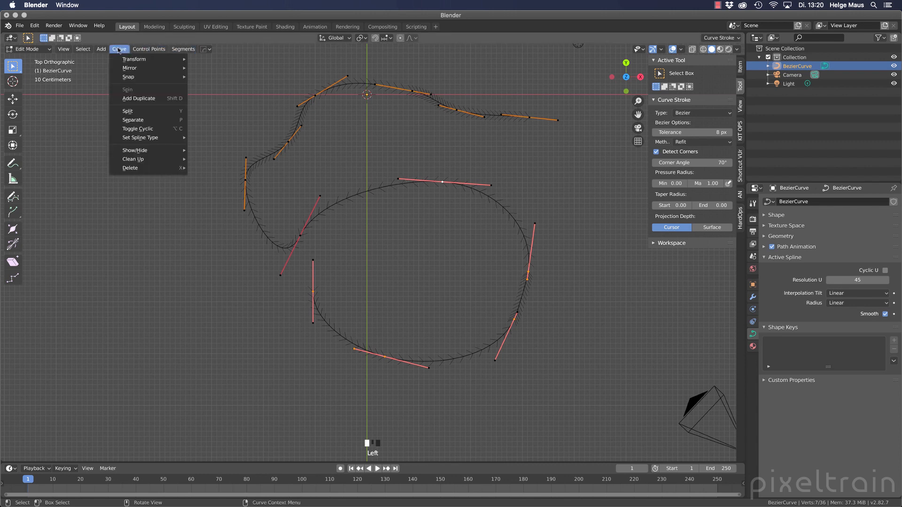
click(161, 116)
key(g)
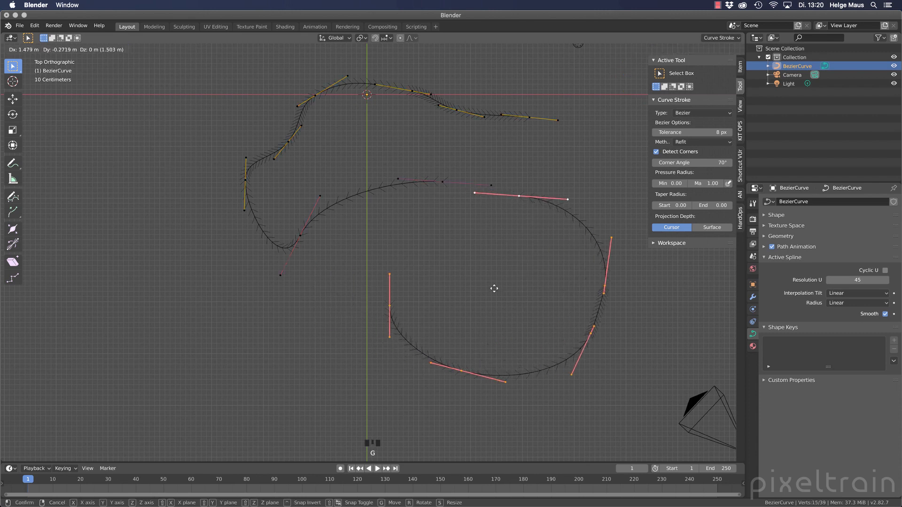
click(414, 331)
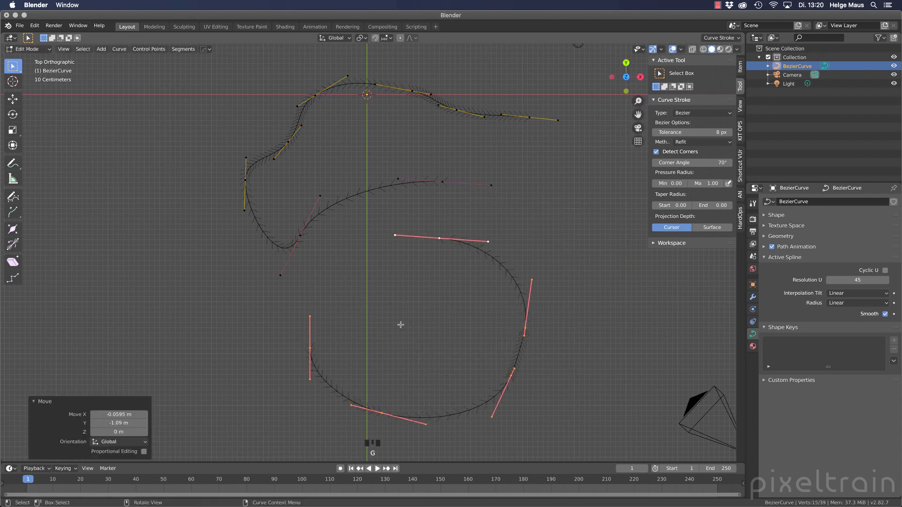
click(421, 354)
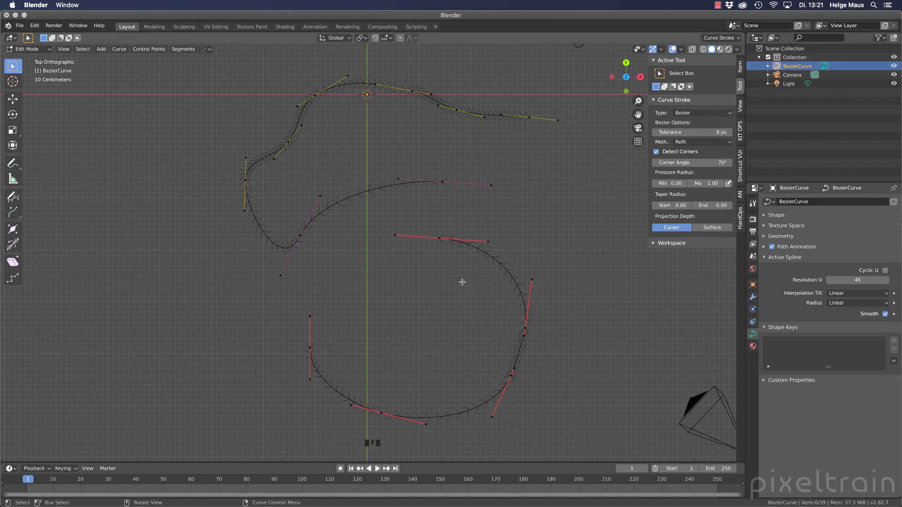
Step: Select the whole split-off lower spline and separate it into its own curve object
click(440, 248)
key(l)
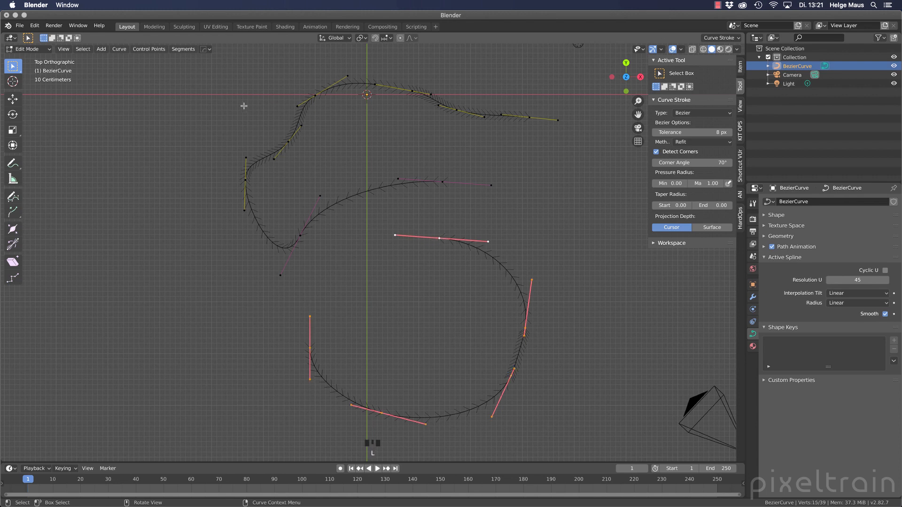
click(118, 49)
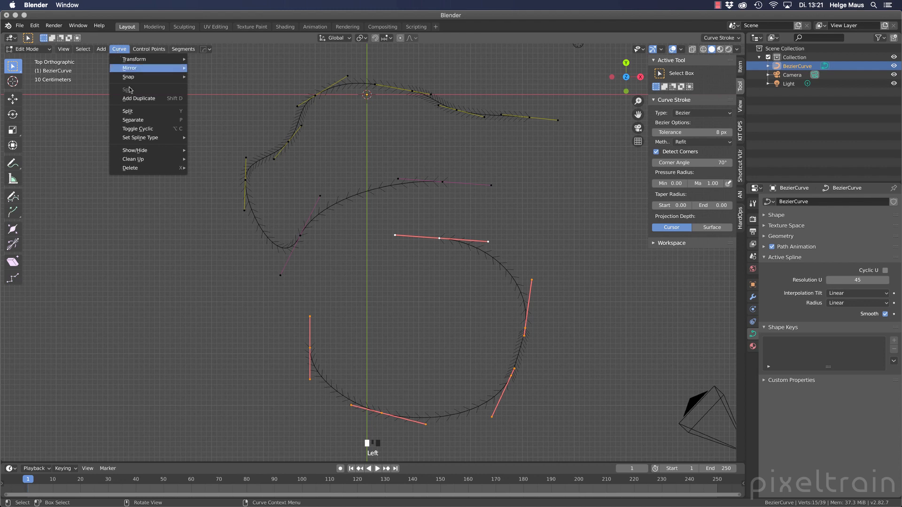
click(141, 119)
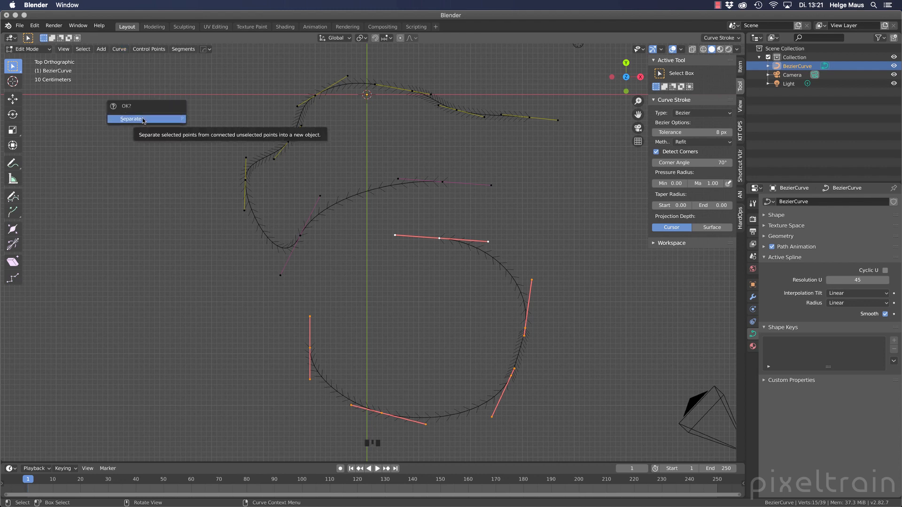
click(143, 120)
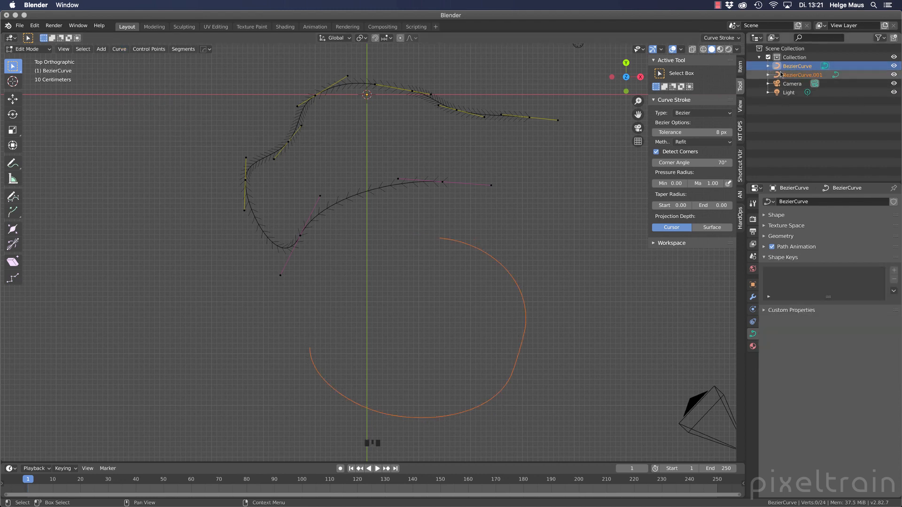
Step: Toggle the visibility of BezierCurve and BezierCurve.001 off and on to check which curve each object holds
click(894, 66)
click(894, 65)
click(894, 75)
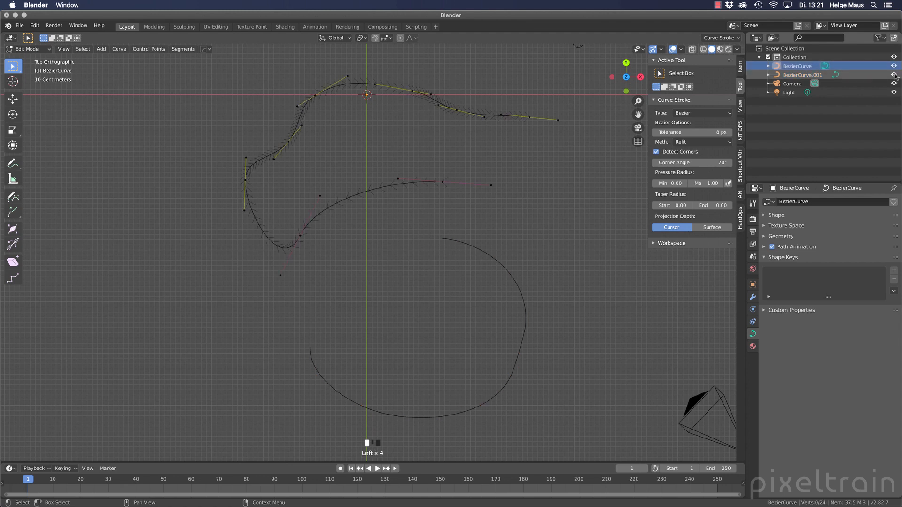
click(893, 75)
click(893, 65)
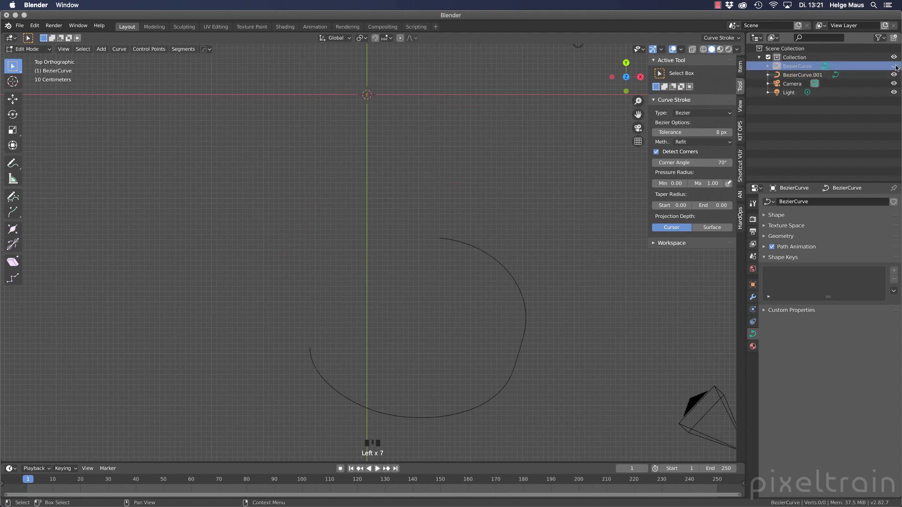
click(894, 66)
click(893, 74)
click(893, 75)
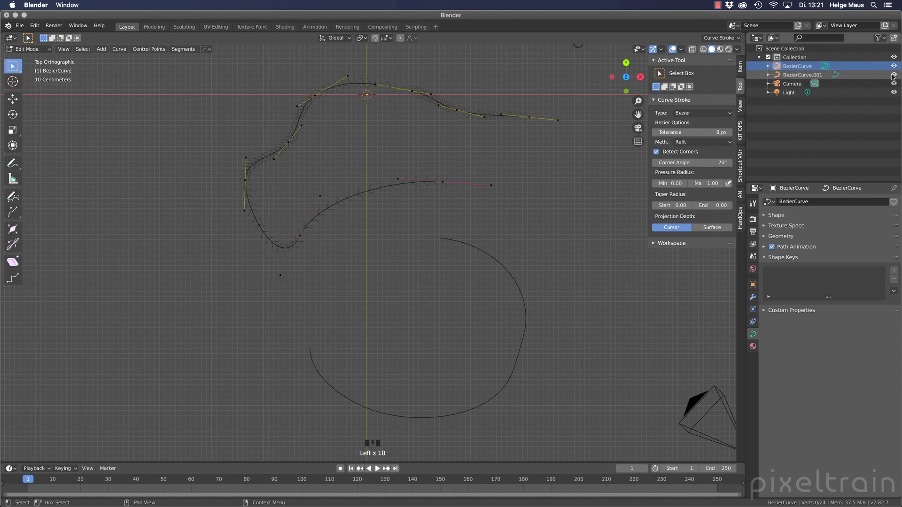
Step: Delete the BezierCurve.001 object in Object Mode and return to editing the remaining curve
click(779, 75)
key(x)
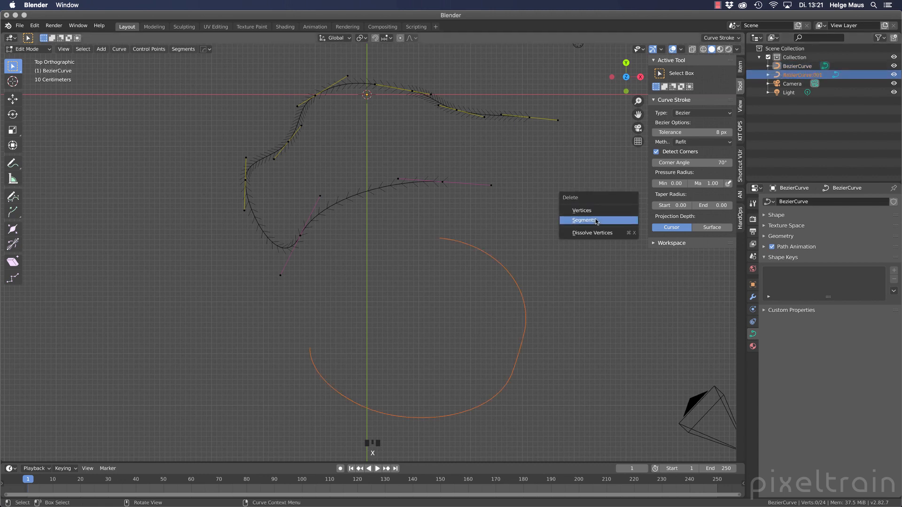
click(596, 221)
key(Tab)
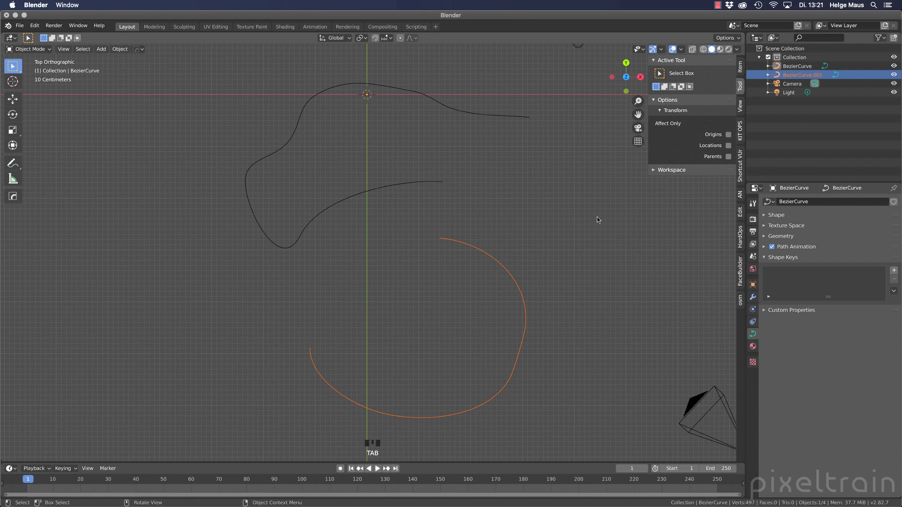
key(x)
click(597, 219)
key(Tab)
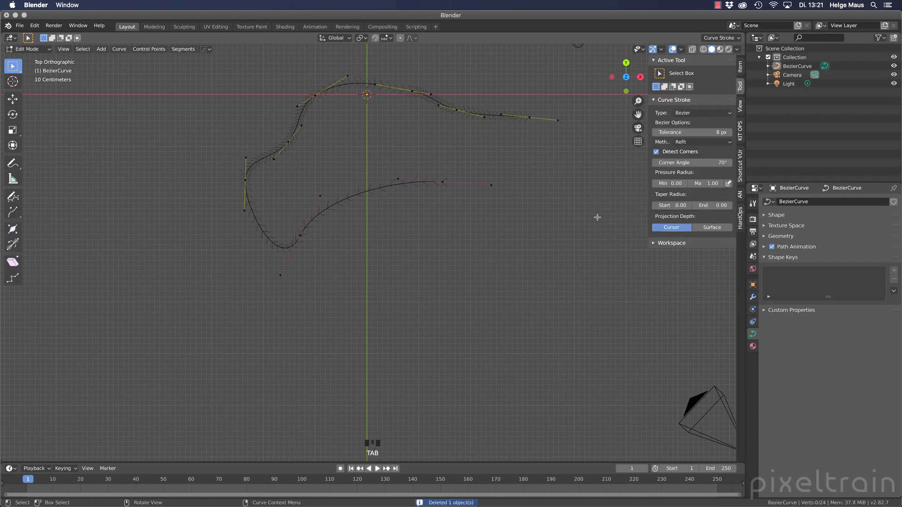